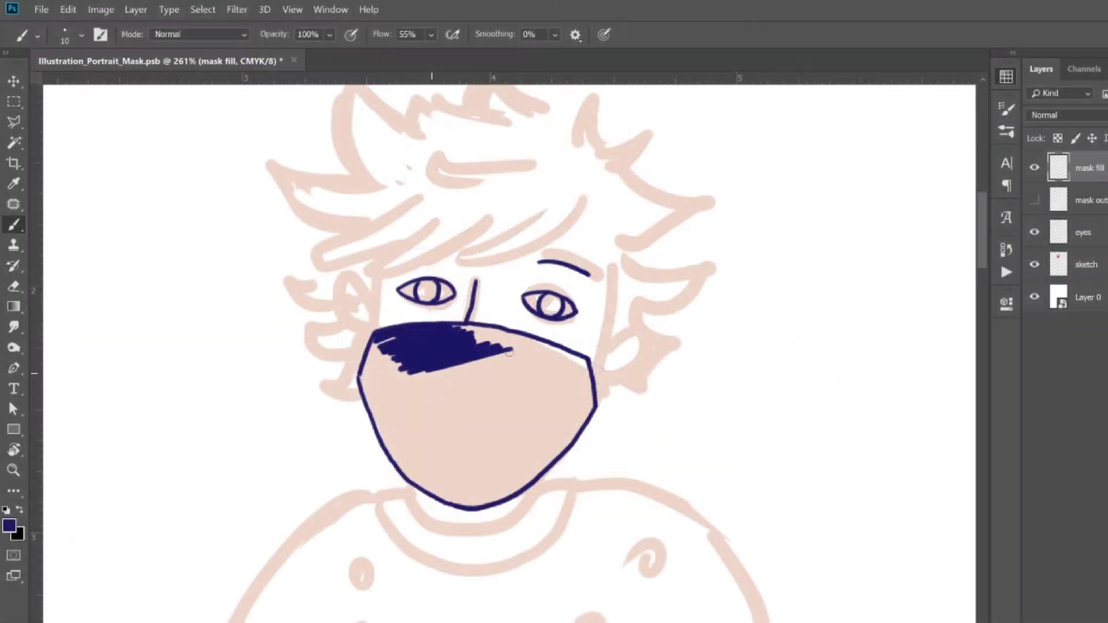
- Brush navy paint over the upper-left part of the face mask
mouse_move(509, 352)
mouse_down()
mouse_move(376, 364)
mouse_move(438, 404)
mouse_move(369, 415)
mouse_move(398, 448)
mouse_move(537, 360)
mouse_move(450, 329)
mouse_move(587, 366)
mouse_move(583, 424)
mouse_up()
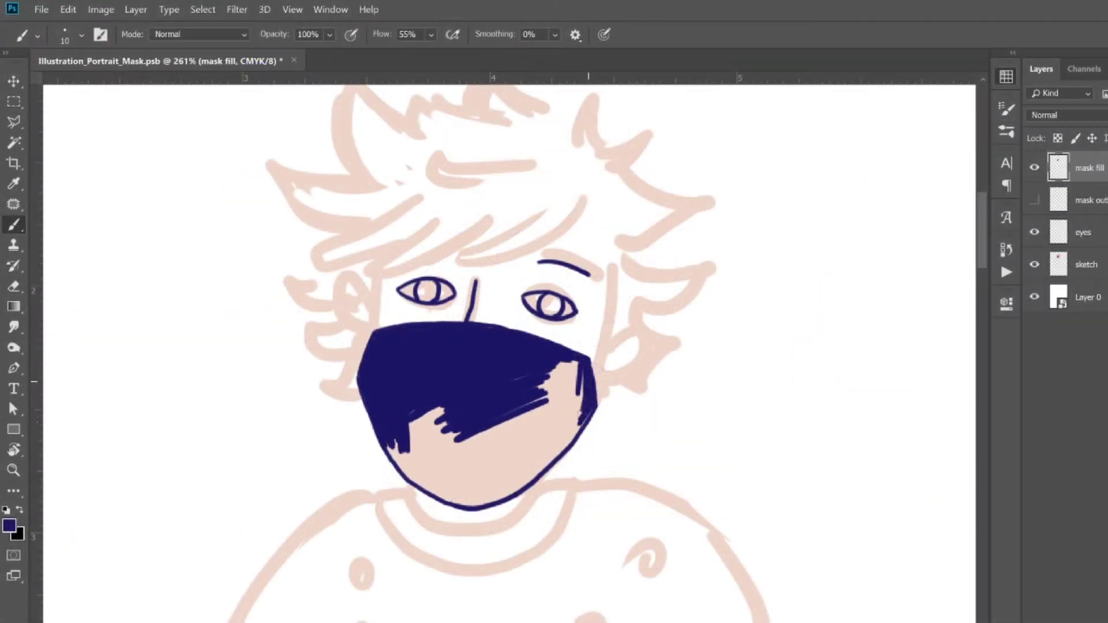
- Paint navy over the rest of the mask and draw a strap line from its right edge
mouse_move(577, 363)
mouse_down()
mouse_move(539, 424)
mouse_move(490, 468)
mouse_up()
mouse_move(571, 427)
mouse_down()
mouse_move(511, 494)
mouse_move(528, 462)
mouse_up()
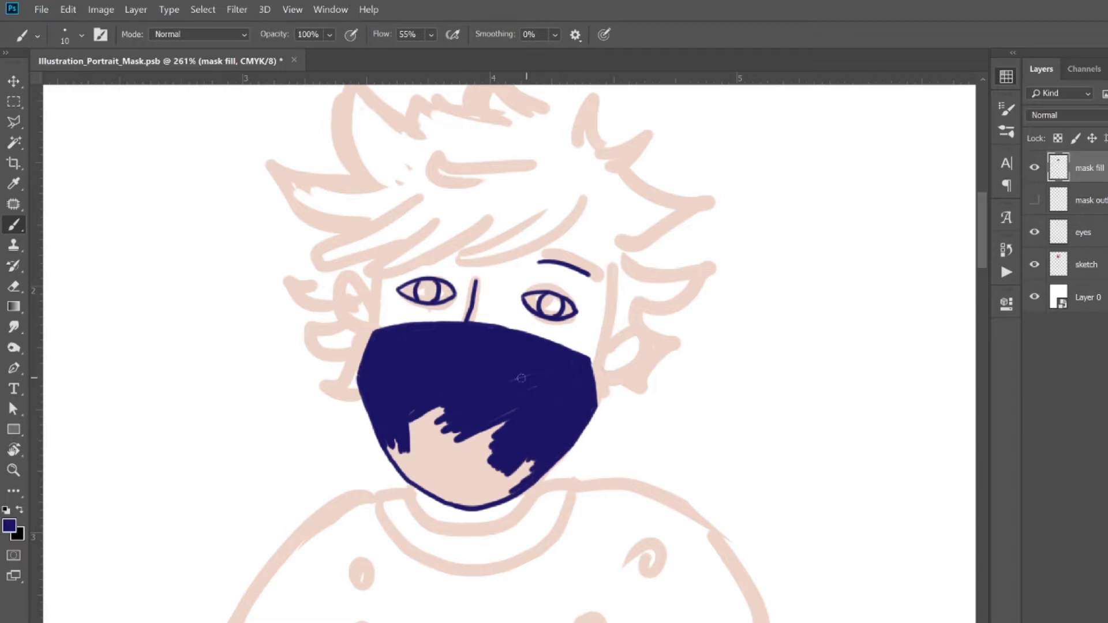
mouse_move(508, 424)
mouse_down()
mouse_move(410, 439)
mouse_move(519, 490)
mouse_up()
mouse_move(416, 479)
mouse_down()
mouse_move(403, 466)
mouse_move(439, 493)
mouse_move(513, 491)
mouse_up()
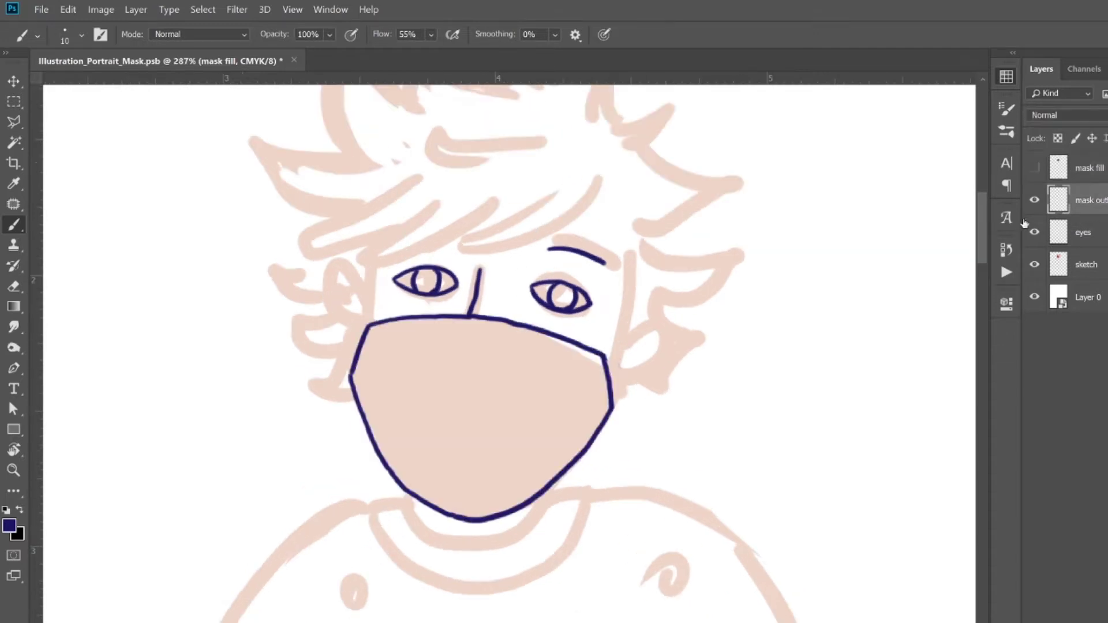
drag(603, 355, 640, 323)
- Create a head layer and try the right cheek line, undoing the misplaced strokes
key(ctrl+shift+alt+n)
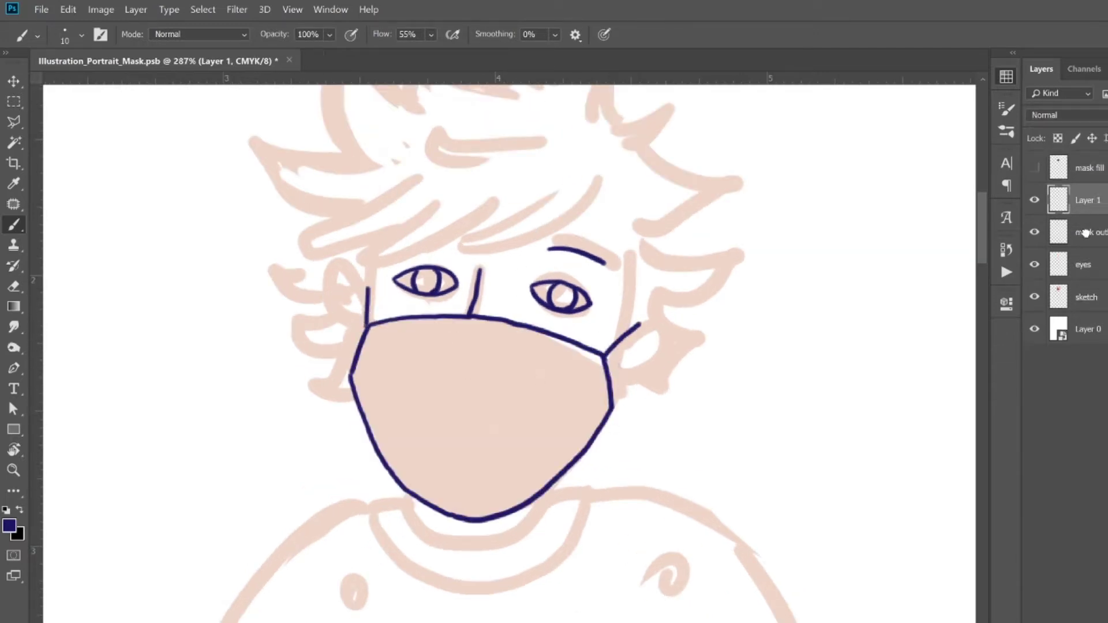
drag(632, 254, 623, 325)
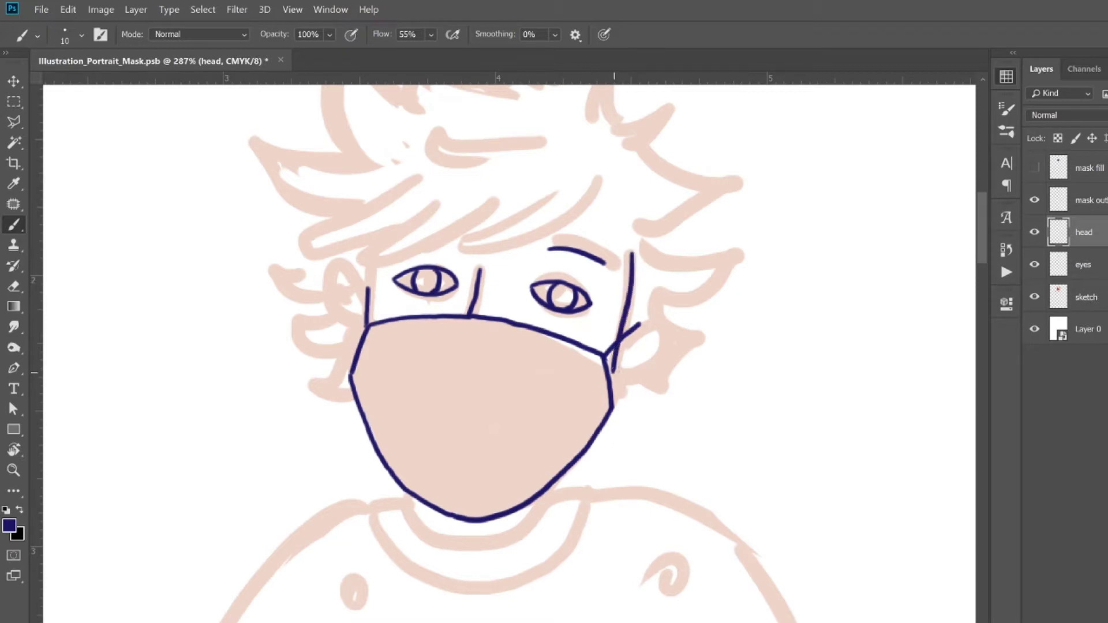
key(ctrl+z)
drag(632, 251, 615, 378)
key(ctrl+z)
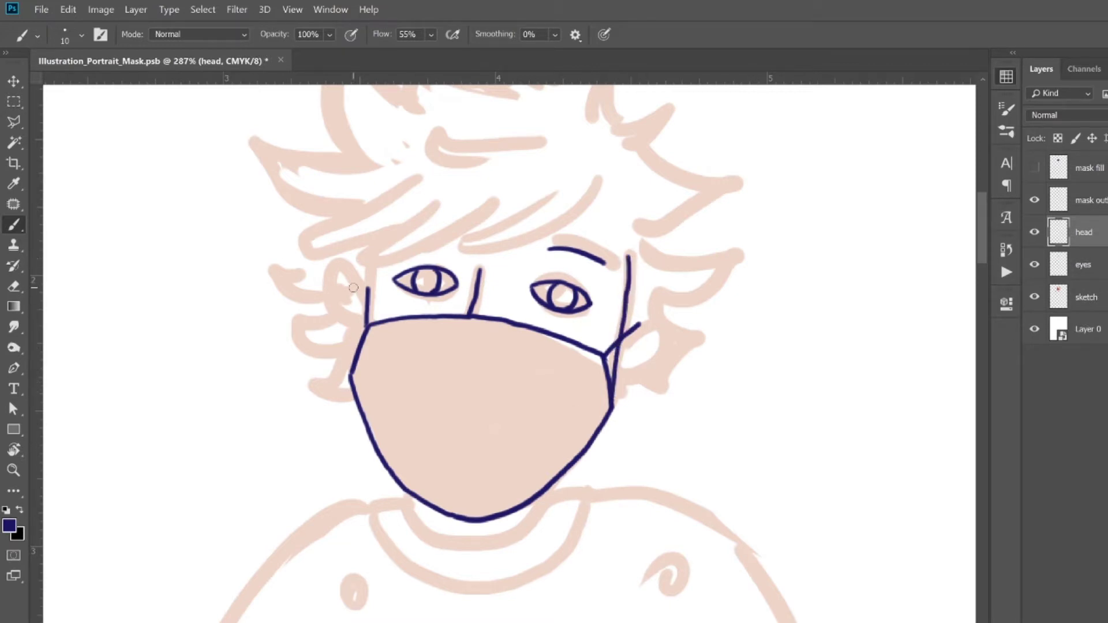
key(alt+bracketright)
key(shift+alt+r)
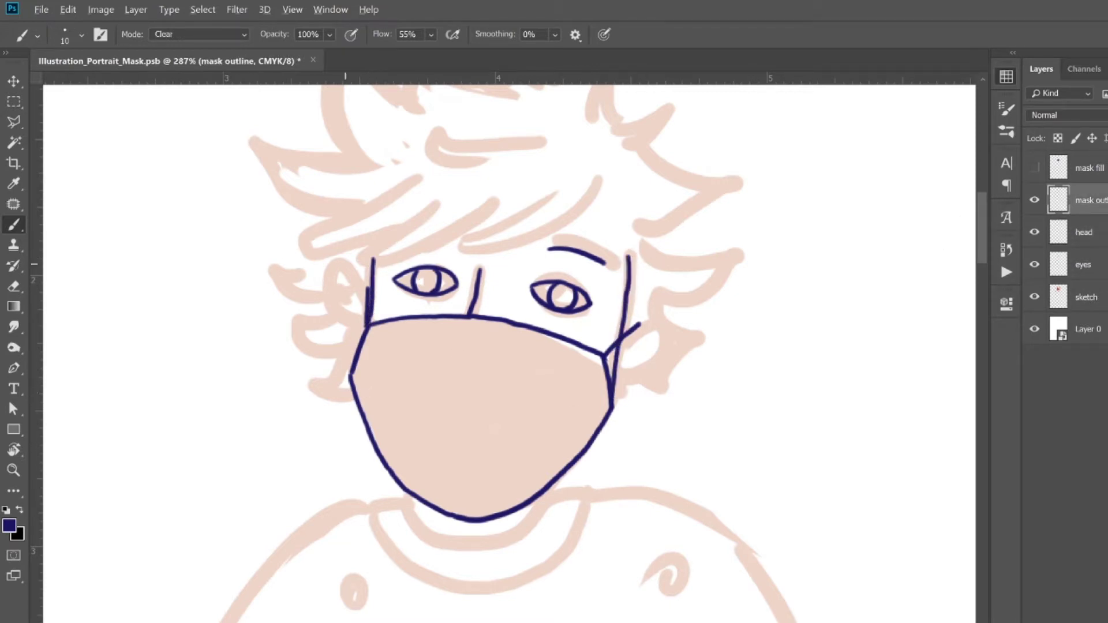
click(1065, 236)
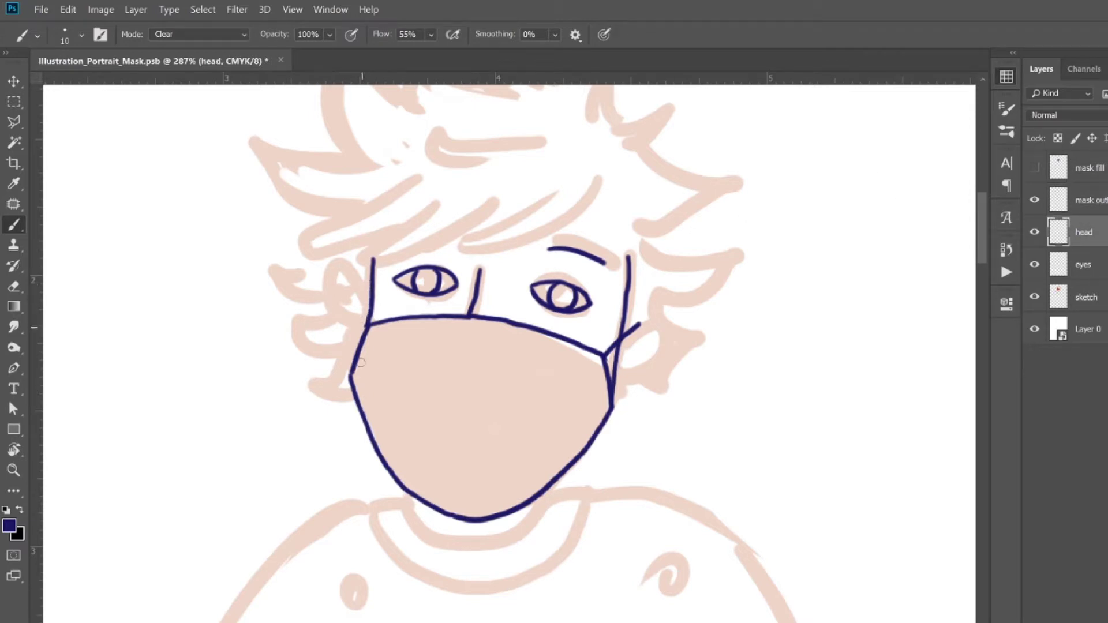
key(ctrl+z)
- Ink the left and right ears on the head layer, then add a new layer above the sketch
drag(334, 267, 364, 332)
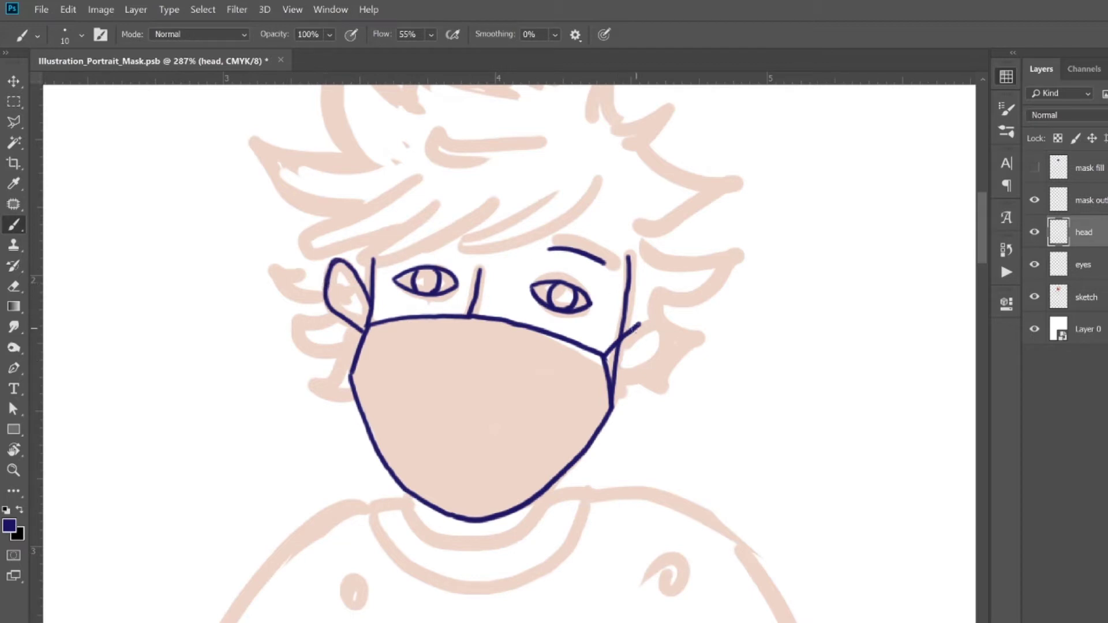
drag(639, 324, 617, 378)
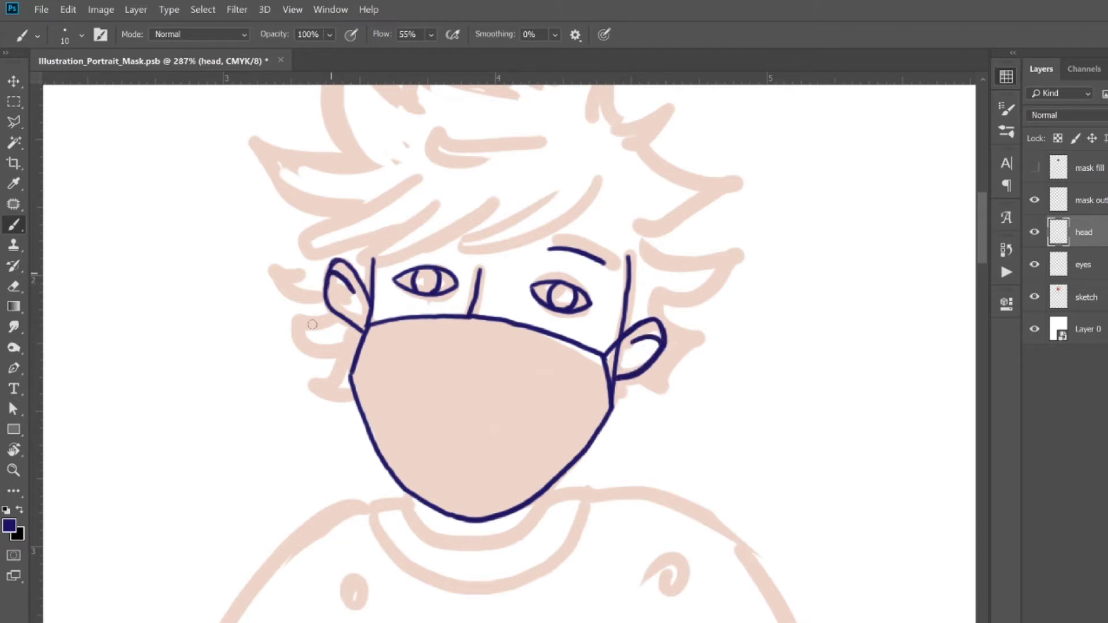
scroll(313, 324, down, 3)
scroll(313, 324, up, 2)
click(1059, 296)
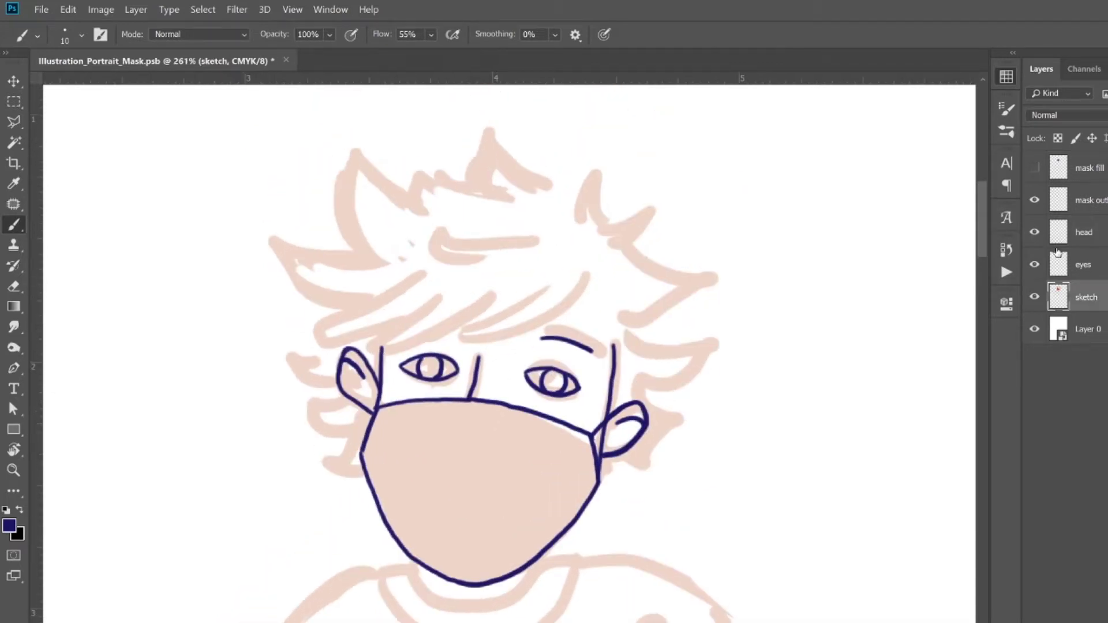
click(1093, 237)
- Outline the top of the hair, the left spike and the forehead fringe strands in navy
mouse_move(574, 203)
mouse_down()
mouse_move(387, 184)
mouse_move(363, 301)
mouse_up()
drag(424, 276, 399, 329)
mouse_move(442, 298)
mouse_down()
mouse_move(373, 343)
mouse_move(490, 308)
mouse_up()
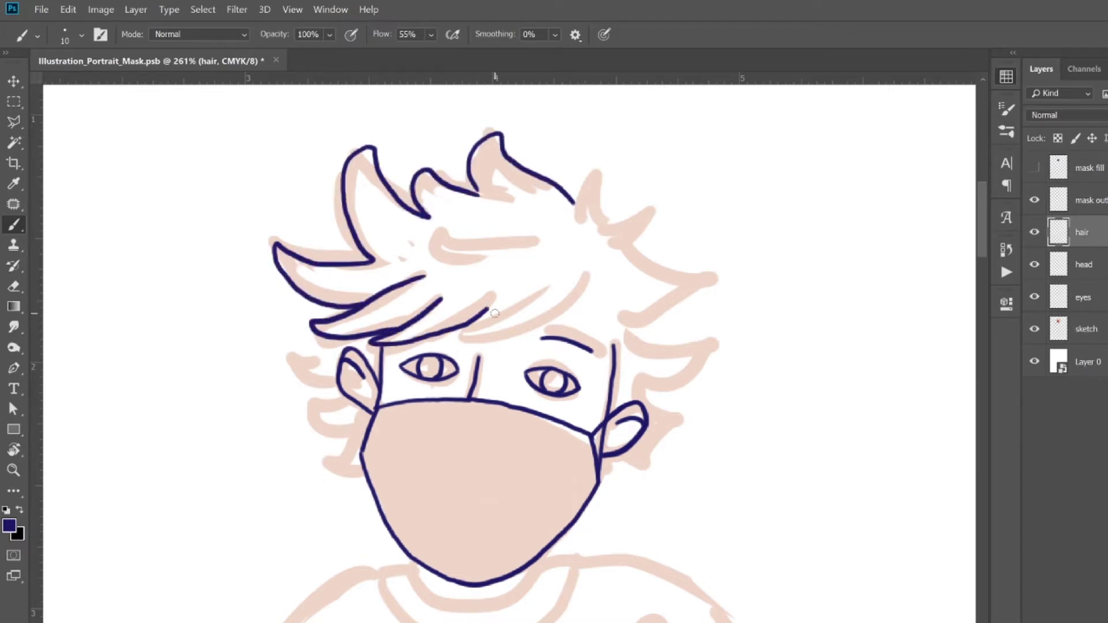
drag(466, 343, 521, 307)
drag(493, 296, 465, 345)
drag(591, 282, 521, 326)
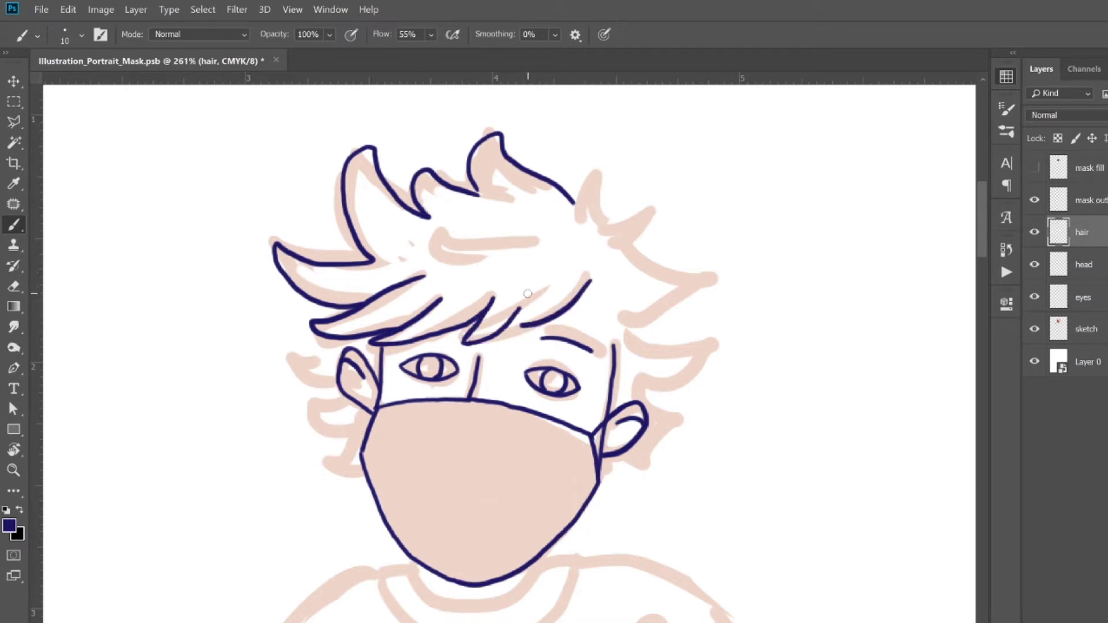
mouse_move(600, 309)
mouse_down()
mouse_move(620, 345)
mouse_move(645, 350)
mouse_move(577, 327)
mouse_up()
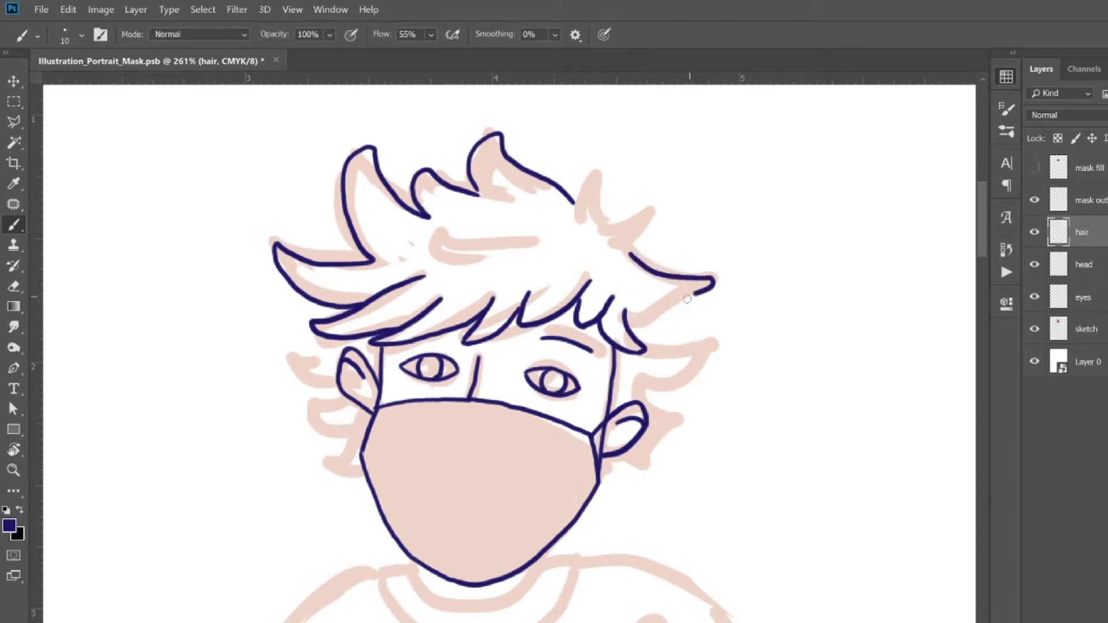
- Ink the right-side spikes and zigzag strands, erasing the tip of the right spike
drag(629, 253, 628, 318)
mouse_move(574, 203)
mouse_down()
mouse_move(609, 215)
mouse_move(628, 249)
mouse_up()
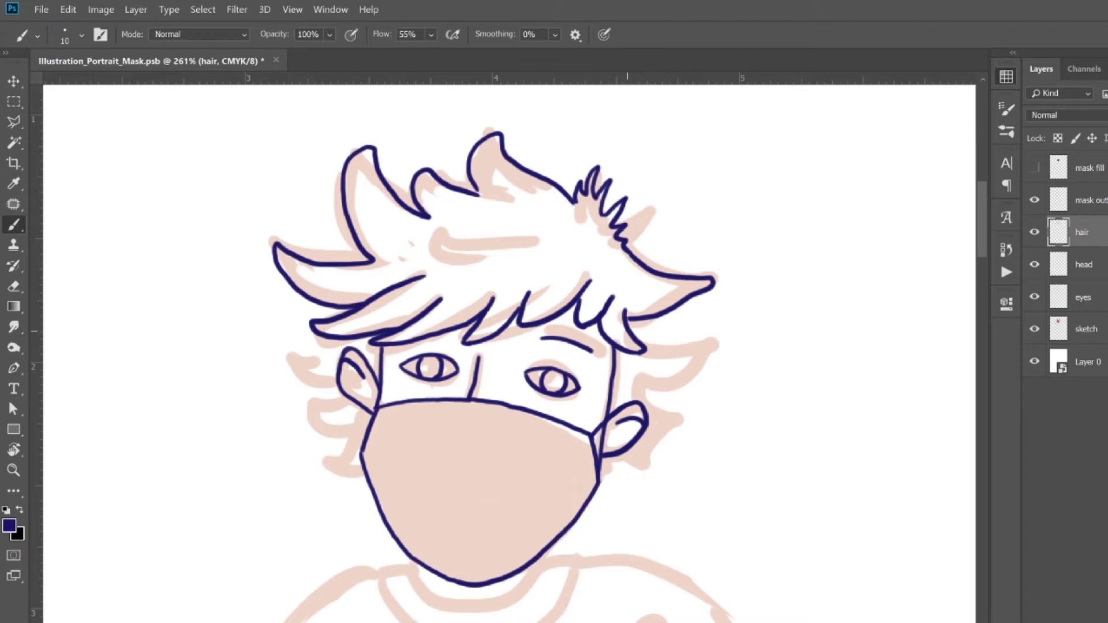
mouse_move(640, 322)
mouse_down()
mouse_move(677, 373)
mouse_move(641, 404)
mouse_move(623, 461)
mouse_move(598, 493)
mouse_up()
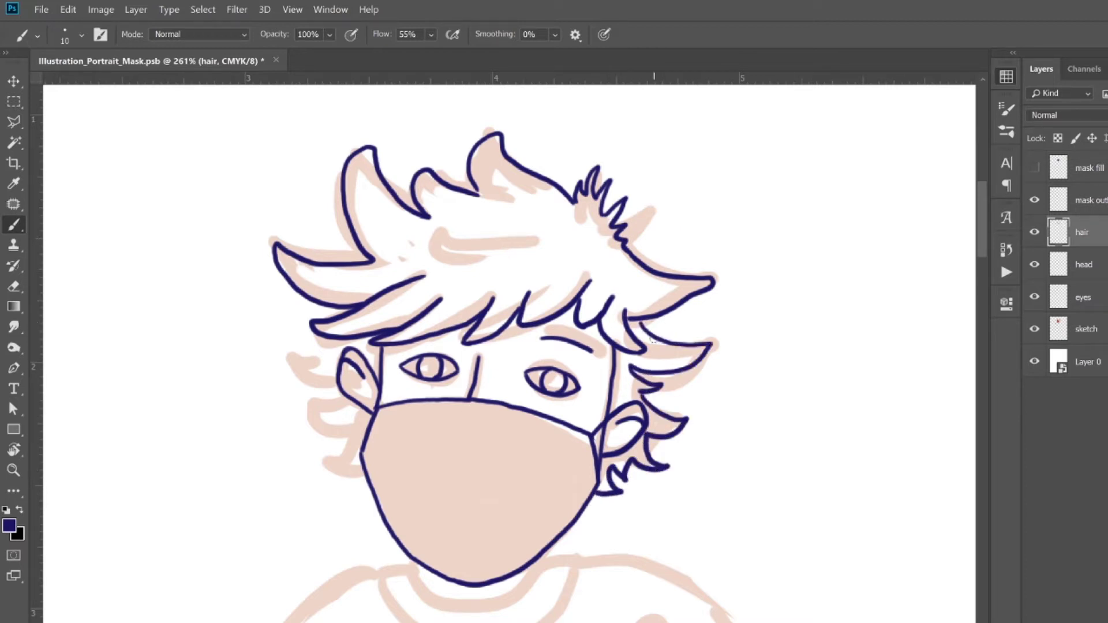
key(shift+alt+r)
drag(696, 303, 722, 280)
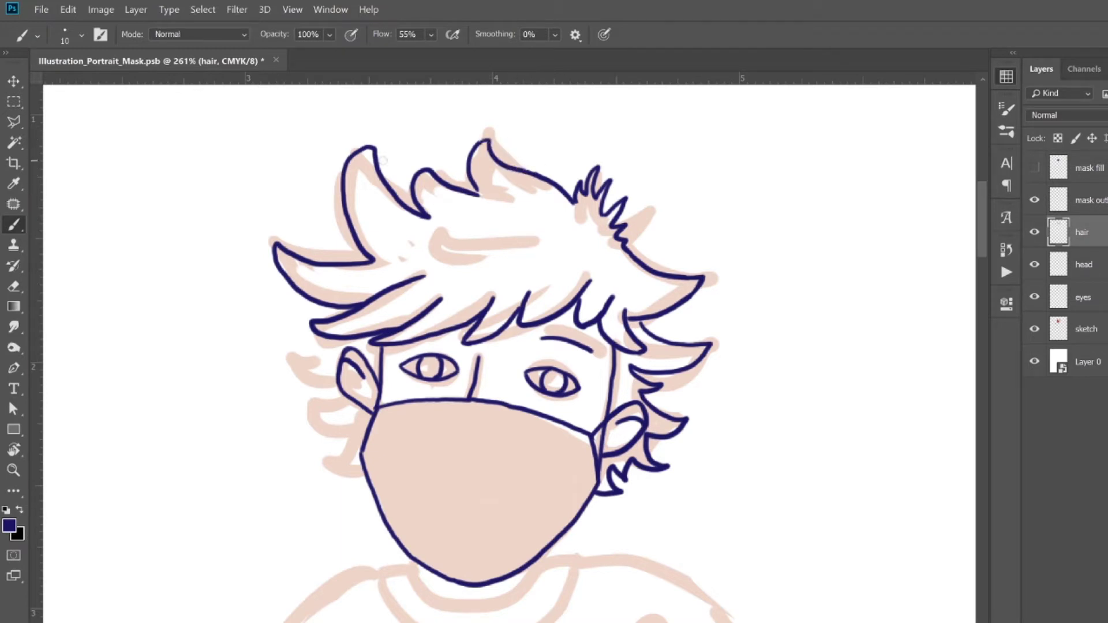
- Erase and redraw the outline of the left hair spikes
key(e)
mouse_move(371, 223)
mouse_down()
mouse_move(352, 191)
mouse_move(383, 234)
mouse_move(307, 237)
mouse_up()
key(b)
mouse_move(474, 195)
mouse_down()
mouse_move(428, 199)
mouse_move(316, 319)
mouse_up()
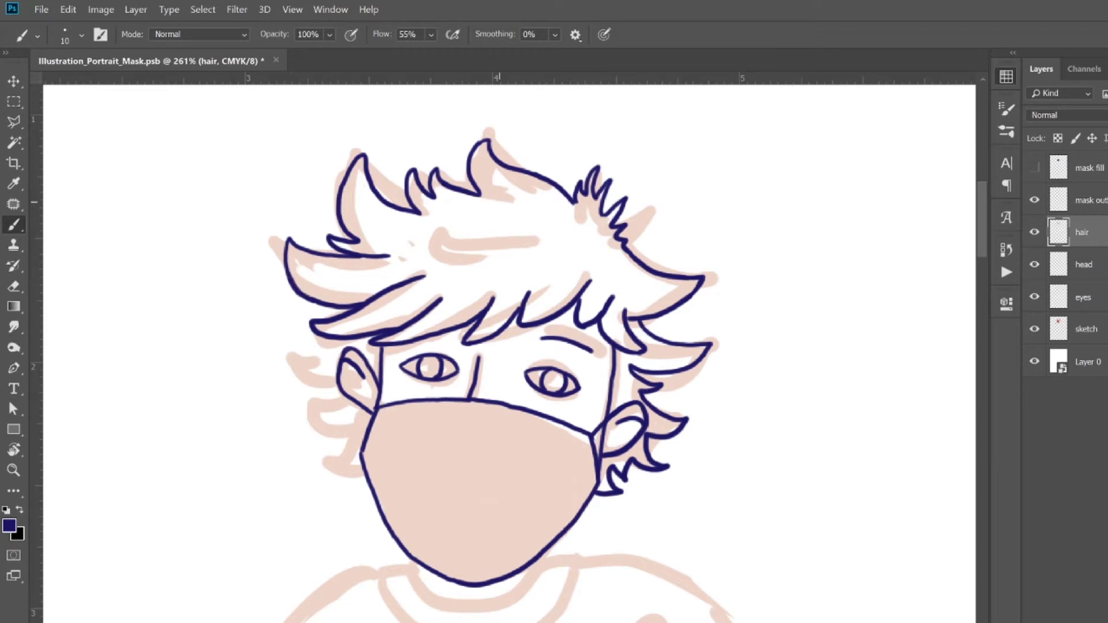
- Erase the left ear outline on the head layer and undo a stray inner-ear line
click(1084, 265)
key(e)
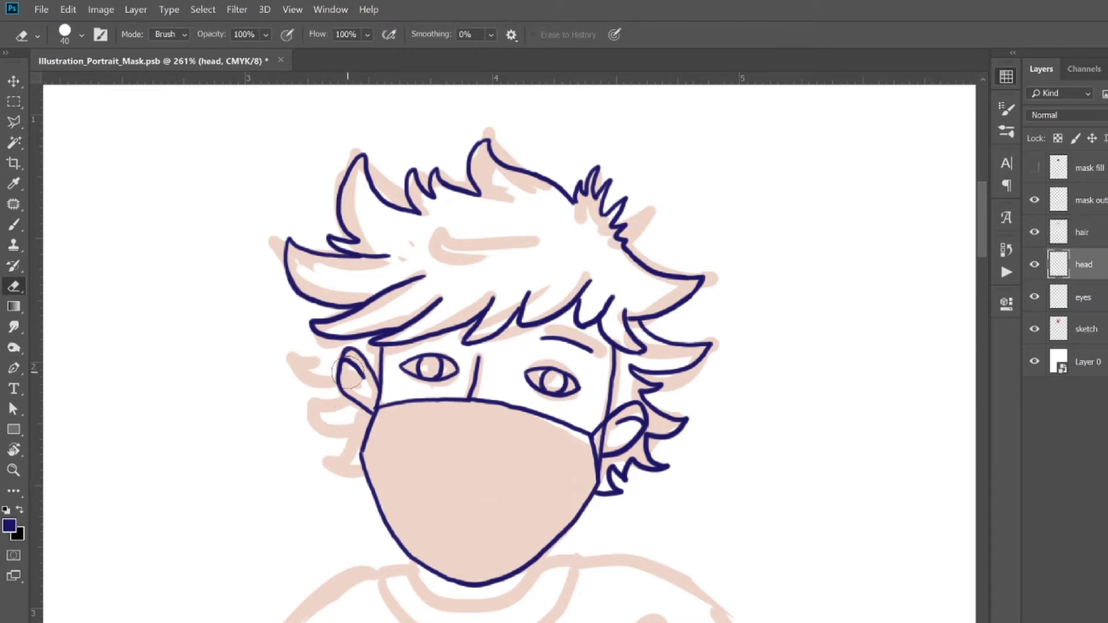
mouse_move(349, 401)
mouse_down()
mouse_move(358, 359)
mouse_move(378, 392)
mouse_move(359, 372)
mouse_move(330, 399)
mouse_move(360, 462)
mouse_up()
key(b)
key(ctrl+z)
- Erase the forehead fringe strands and left hair curve on the hair layer
click(1082, 232)
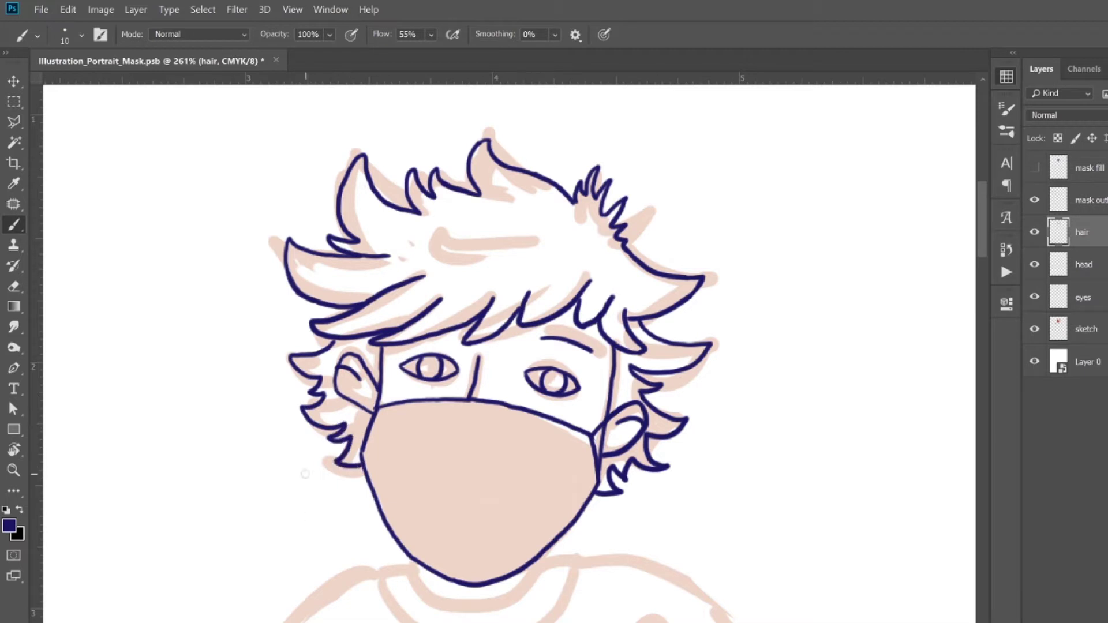
key(e)
mouse_move(315, 332)
mouse_down()
mouse_move(424, 283)
mouse_move(430, 323)
mouse_move(493, 300)
mouse_up()
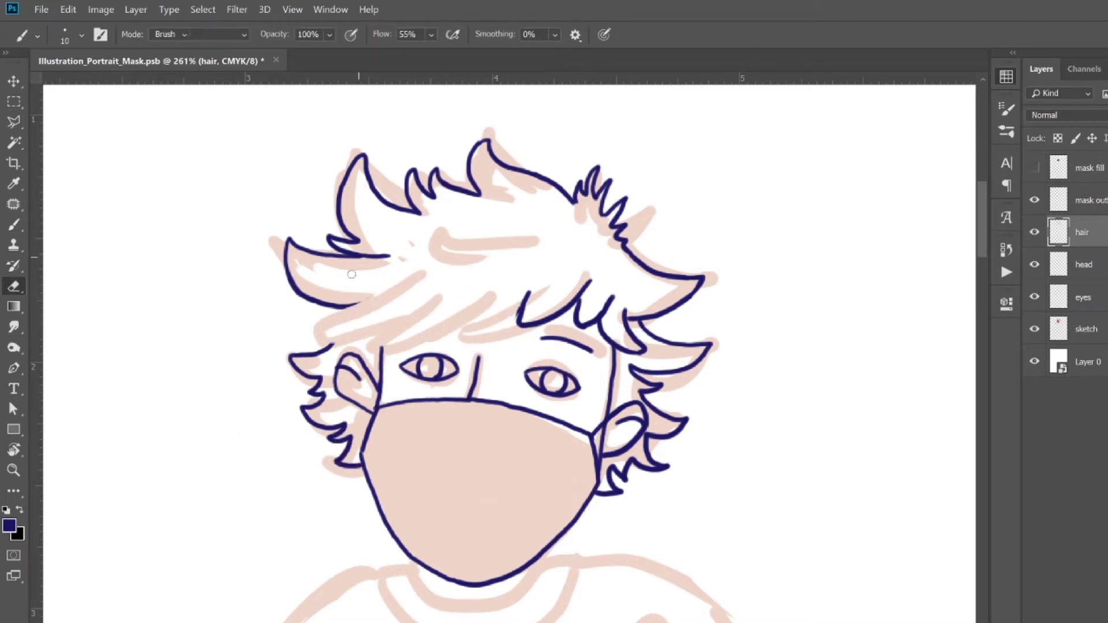
mouse_move(286, 254)
mouse_down()
mouse_move(346, 306)
mouse_move(283, 256)
mouse_move(360, 296)
mouse_up()
key(b)
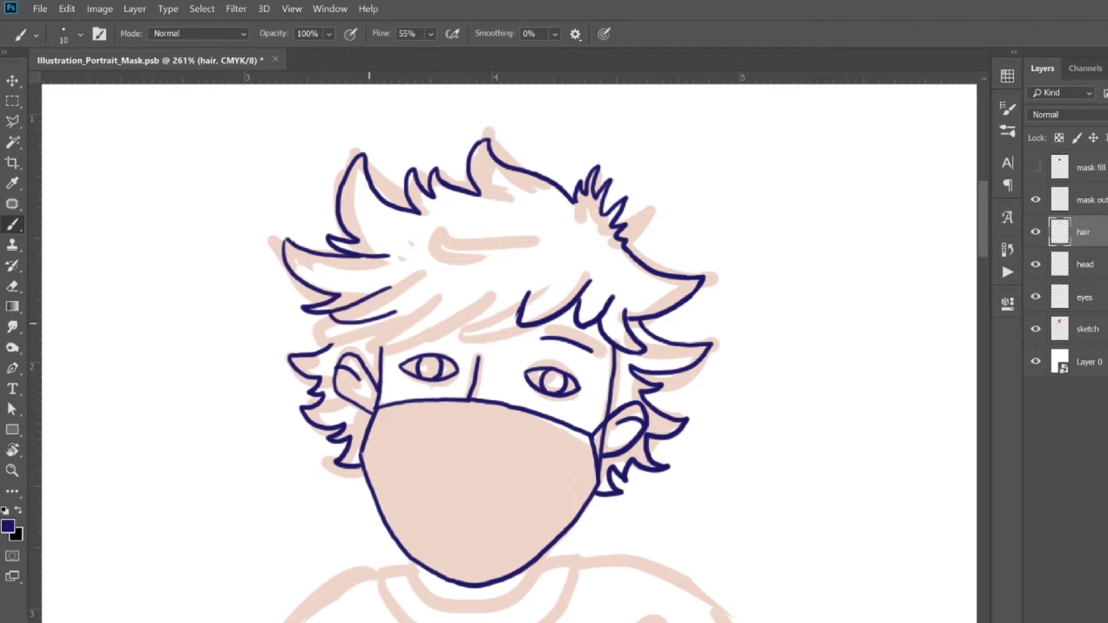
- Redraw the forehead fringe strands and try a right-side hair strand, undoing it
mouse_move(323, 334)
mouse_down()
mouse_move(404, 303)
mouse_move(527, 291)
mouse_move(459, 335)
mouse_up()
key(ctrl+z)
key(ctrl+z)
key(ctrl+z)
drag(446, 295, 419, 340)
drag(526, 296, 492, 334)
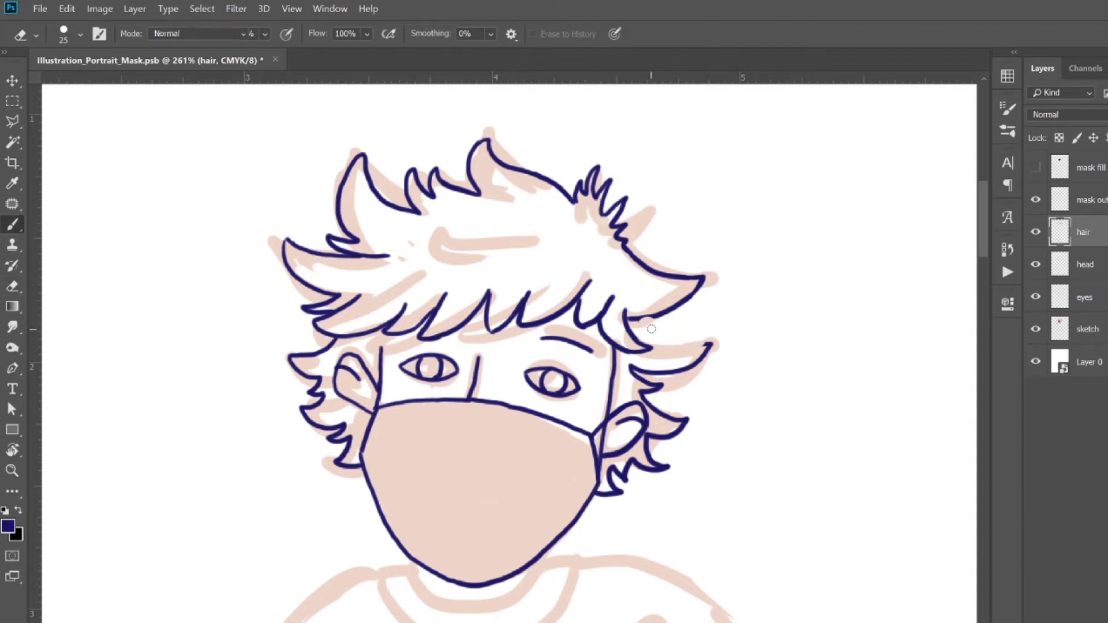
drag(640, 330, 707, 343)
key(ctrl+z)
key(ctrl+z)
key(ctrl+z)
key(ctrl+z)
- Show the navy mask fill again and rework the left ear outline on the head layer
key(e)
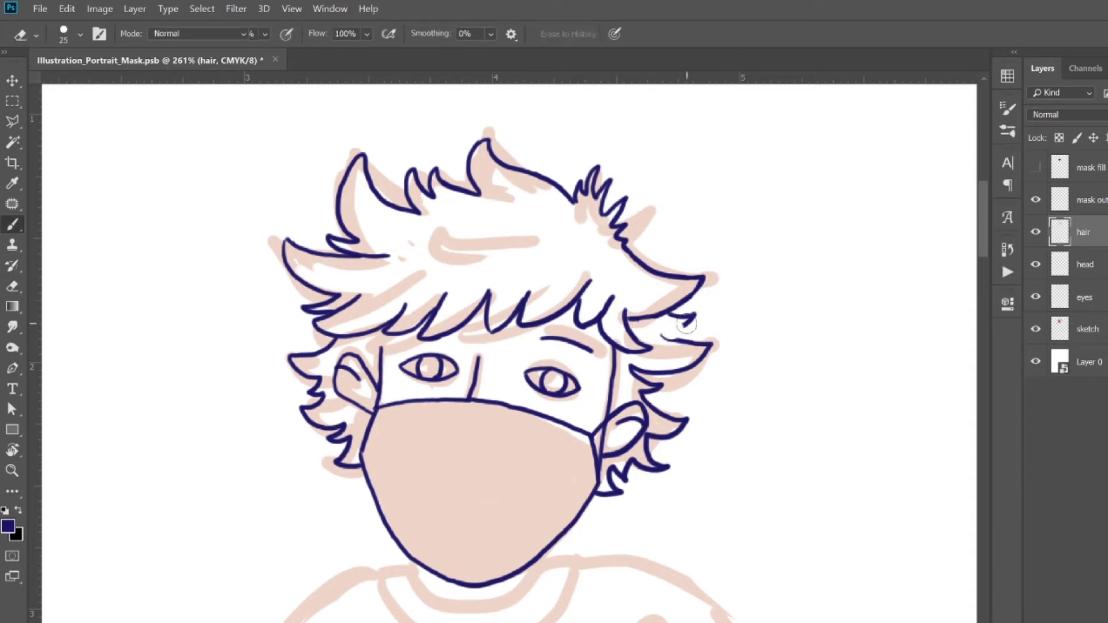
key(b)
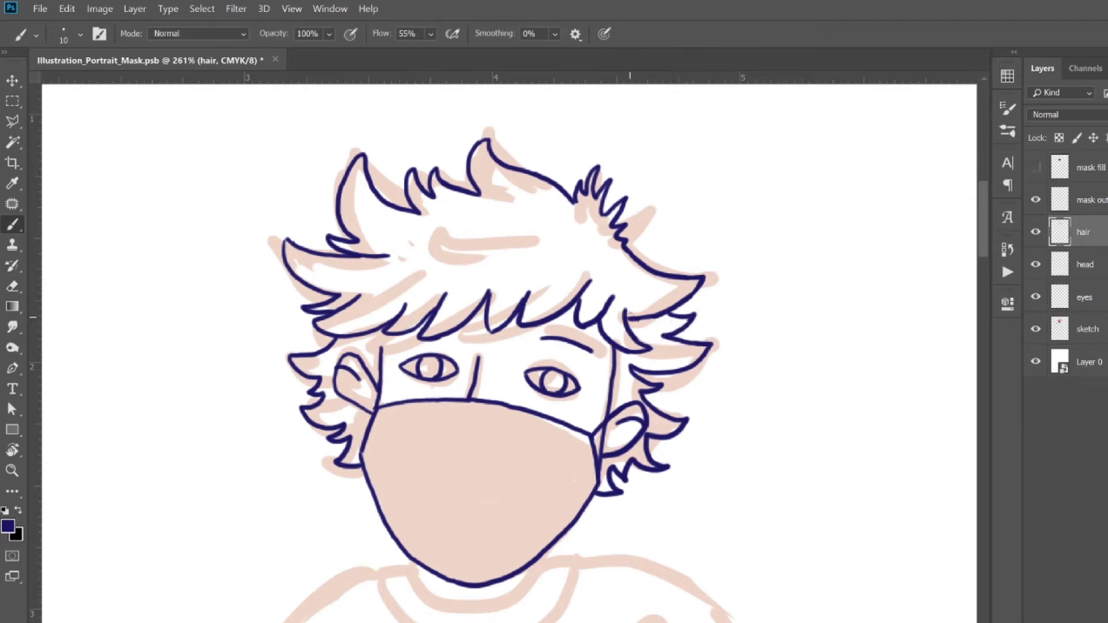
click(1036, 167)
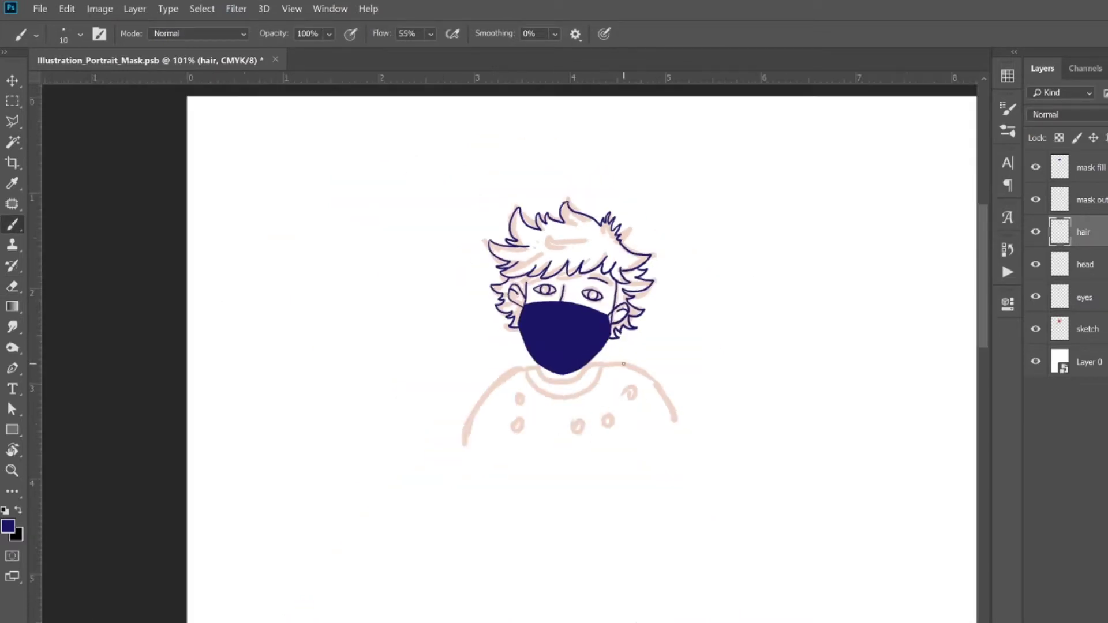
click(1099, 267)
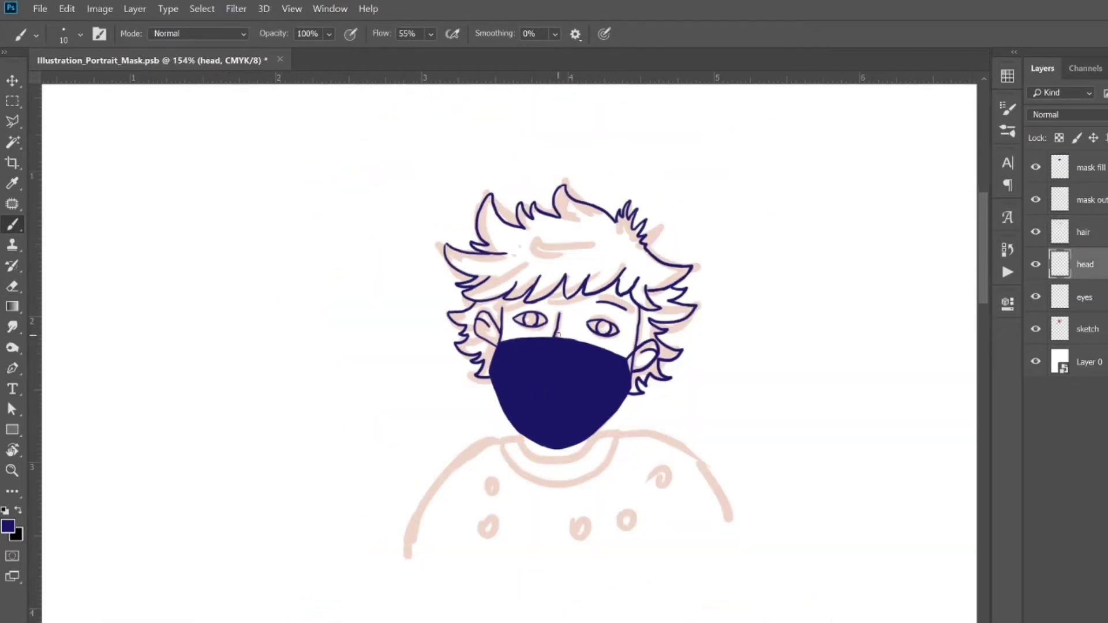
scroll(626, 391, up, 3)
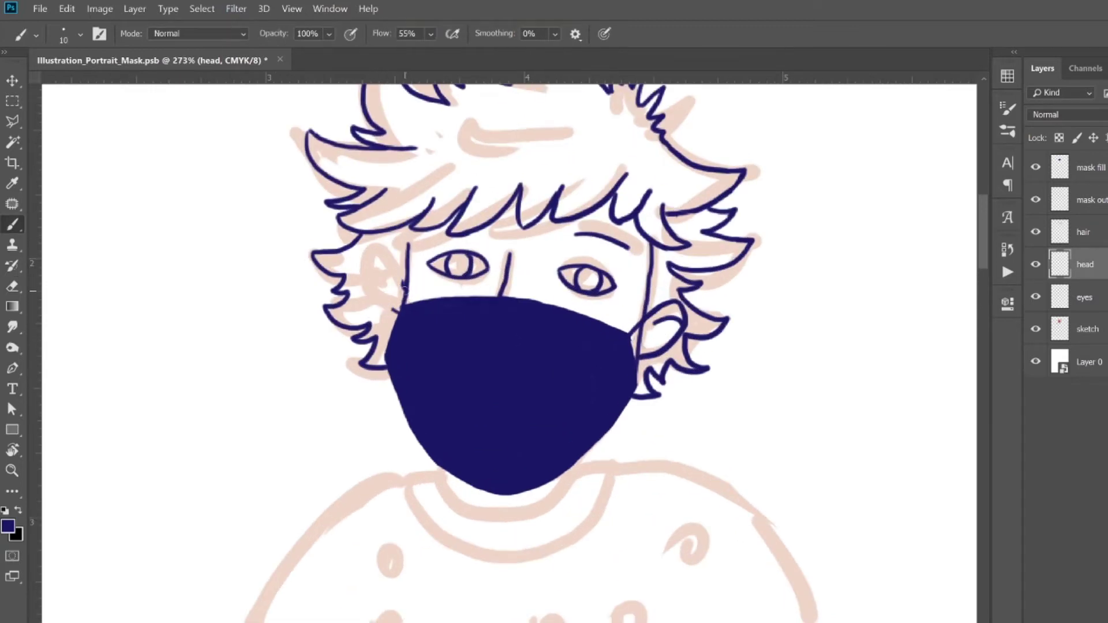
key(ctrl+z)
mouse_move(400, 312)
mouse_down()
mouse_move(403, 288)
mouse_move(384, 276)
mouse_up()
key(ctrl+z)
- Erase the loose end of the head stroke near the top
scroll(363, 259, down, 3)
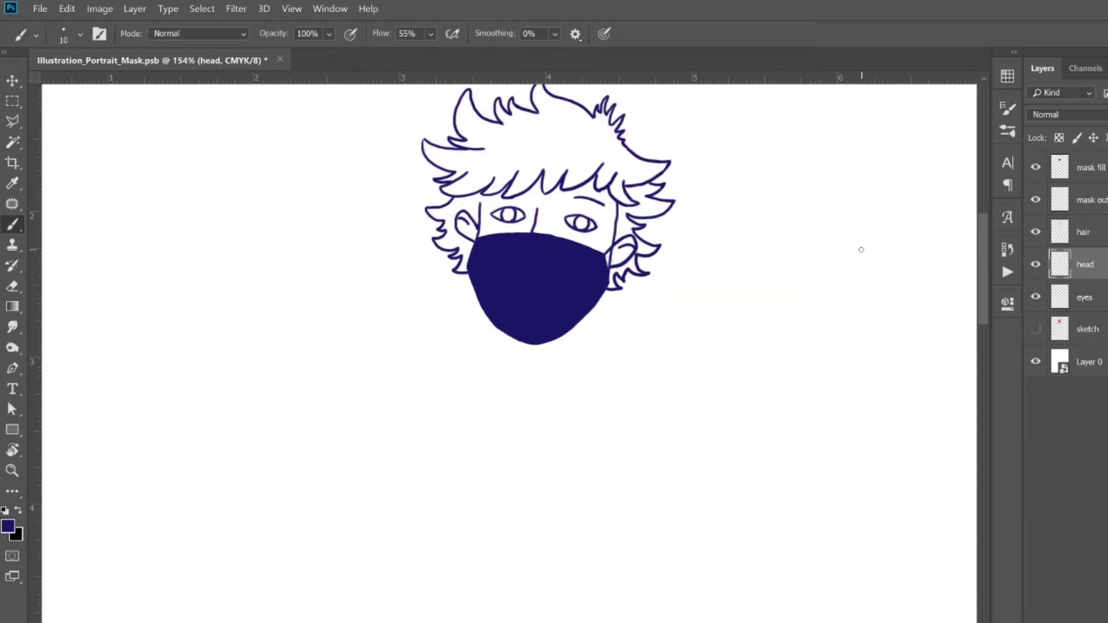
scroll(548, 111, up, 1)
scroll(394, 262, up, 1)
scroll(394, 262, up, 1)
key(e)
drag(414, 263, 399, 263)
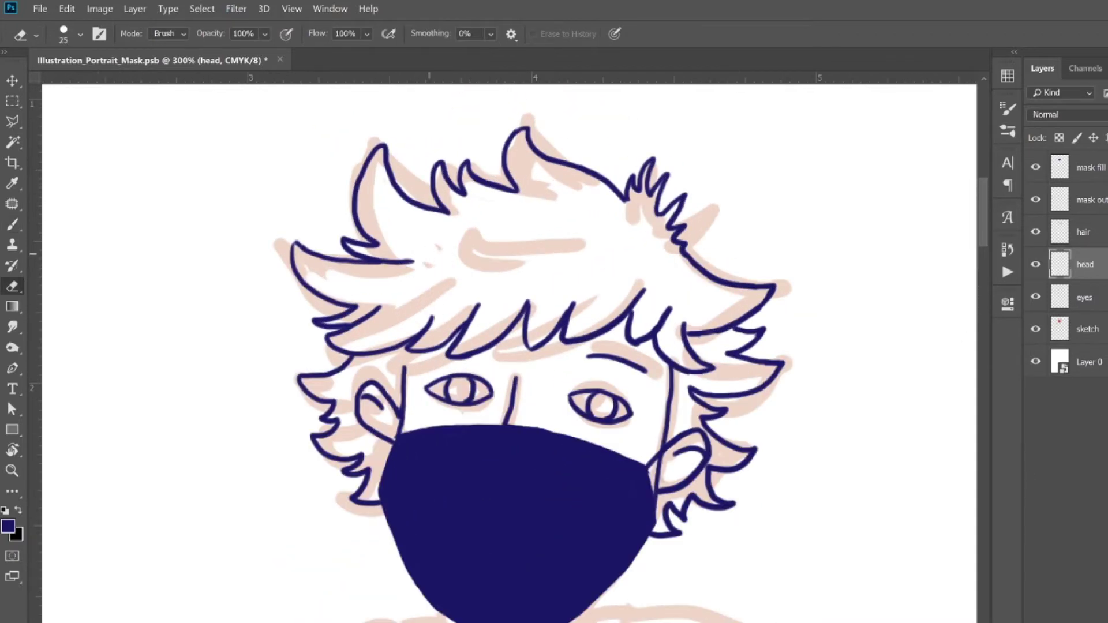
- Try a top hair spike on the hair layer and hide the sketch to check the lines
click(1083, 232)
key(b)
mouse_move(618, 184)
mouse_down()
mouse_move(590, 163)
mouse_move(624, 197)
mouse_move(615, 175)
mouse_up()
key(ctrl+z)
key(e)
key(b)
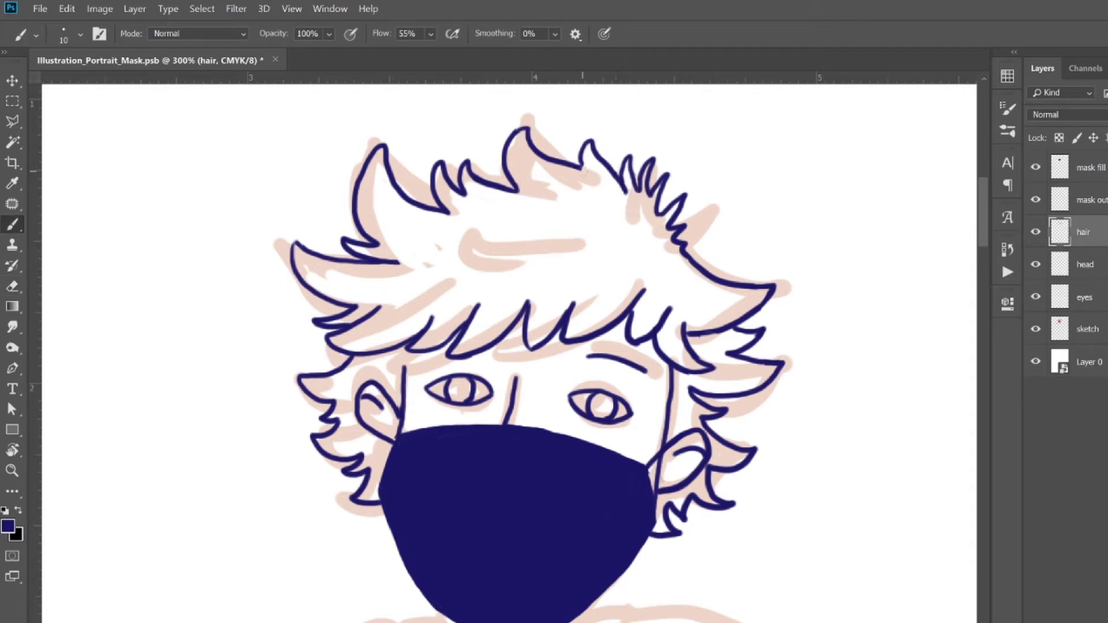
scroll(592, 201, down, 5)
click(1036, 329)
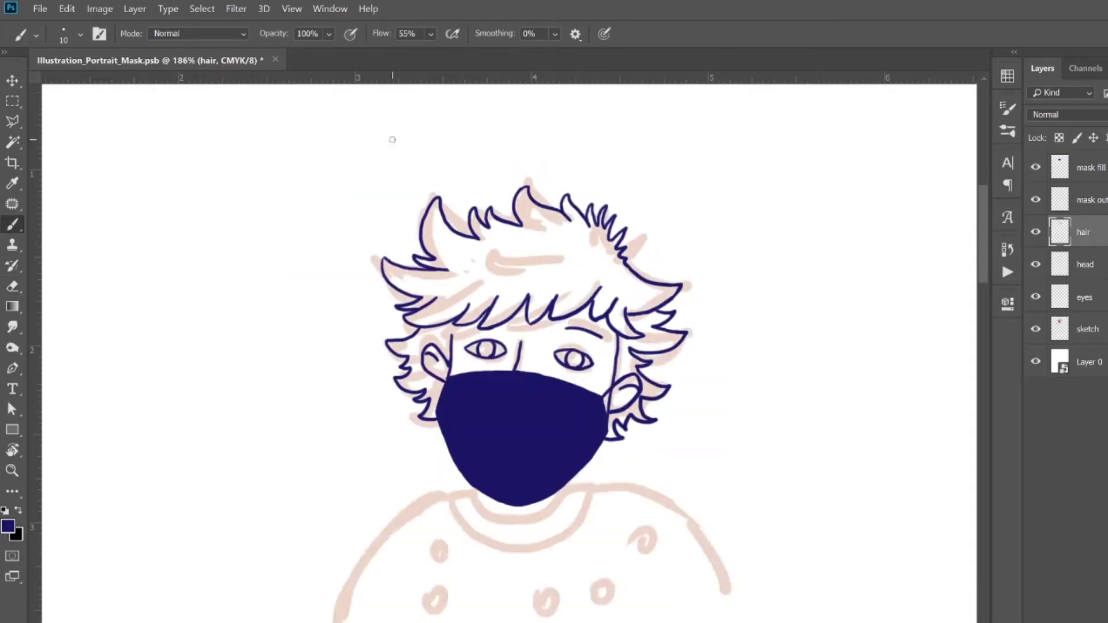
scroll(411, 290, up, 5)
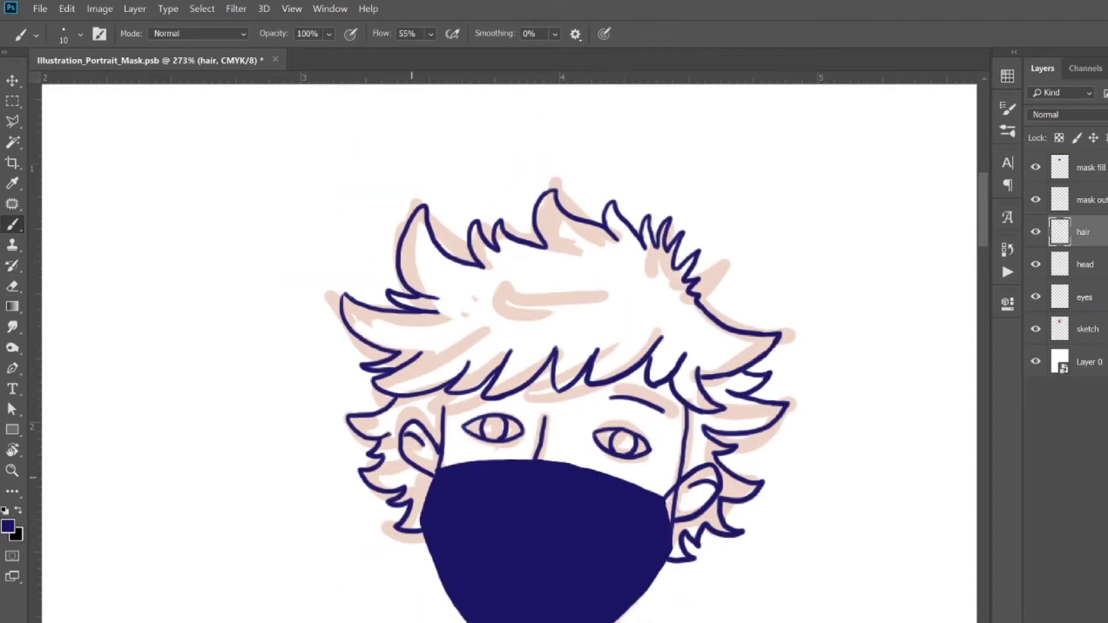
- Add curved strands and a spike across the hair's crown, touching up and showing the sketch again
drag(495, 301, 561, 316)
mouse_move(541, 269)
mouse_down()
mouse_move(578, 275)
mouse_move(594, 296)
mouse_move(508, 312)
mouse_move(575, 316)
mouse_move(528, 307)
mouse_up()
key(e)
key(b)
click(1036, 329)
scroll(675, 290, down, 2)
key(e)
key(b)
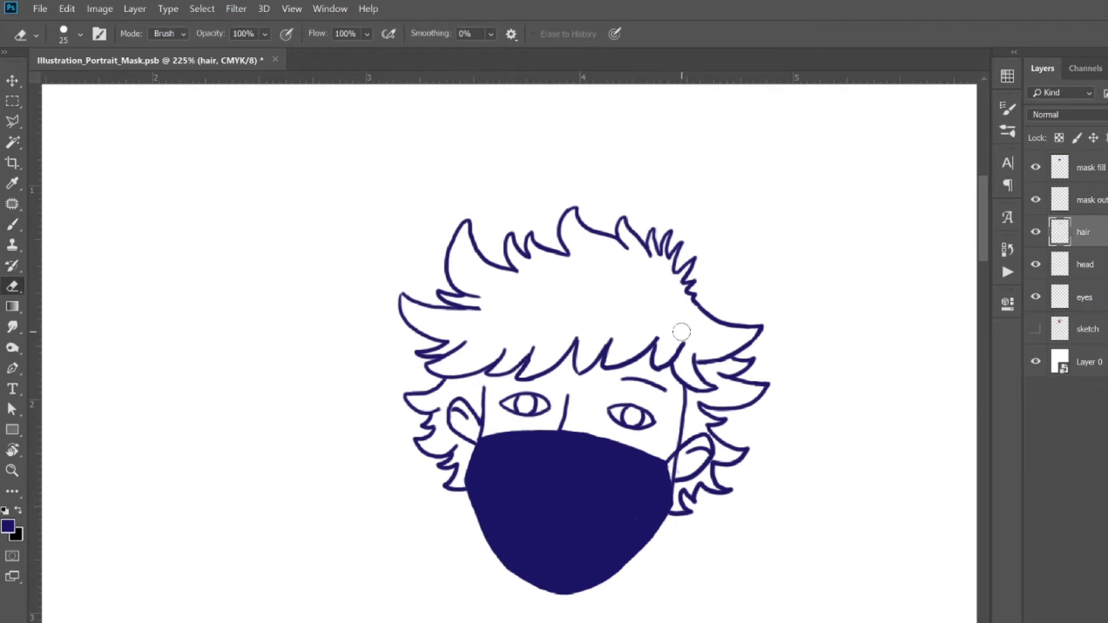
click(1036, 329)
scroll(751, 384, down, 3)
- Create a shirt layer and ink the collar, both shoulders and five buttons in navy
key(ctrl+shift+alt+n)
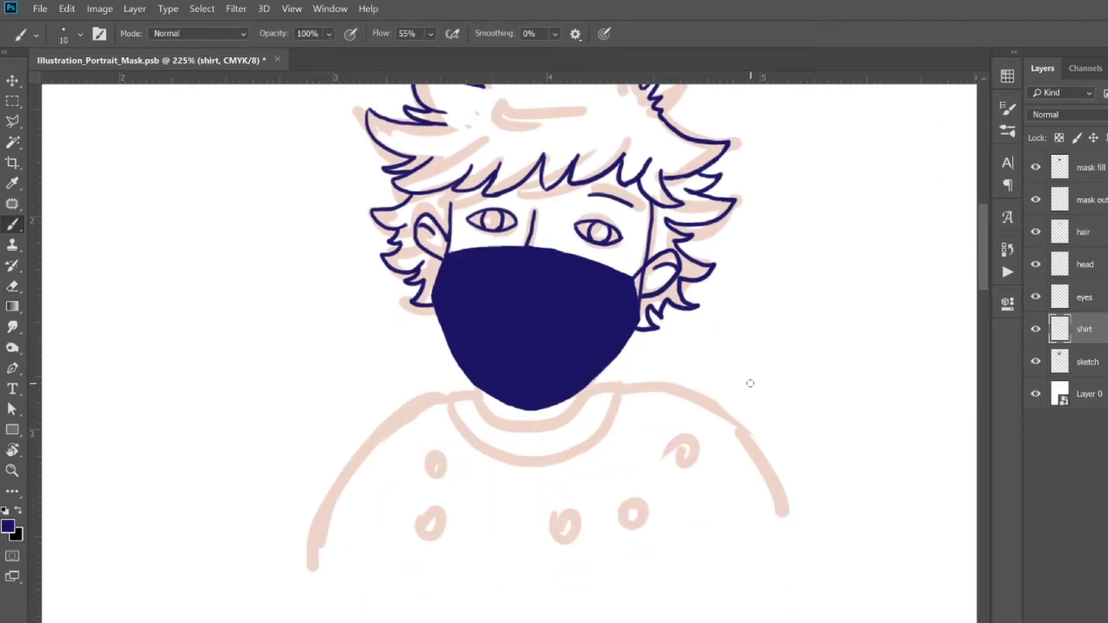
drag(479, 394, 607, 403)
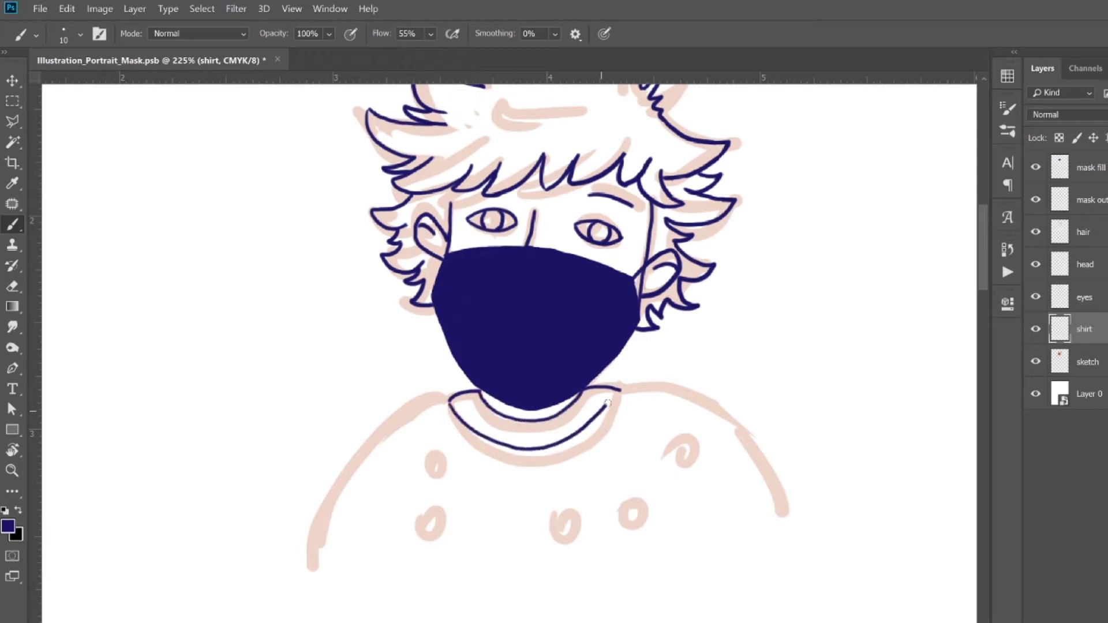
drag(449, 394, 331, 540)
drag(621, 392, 780, 519)
drag(440, 456, 439, 457)
drag(440, 518, 439, 520)
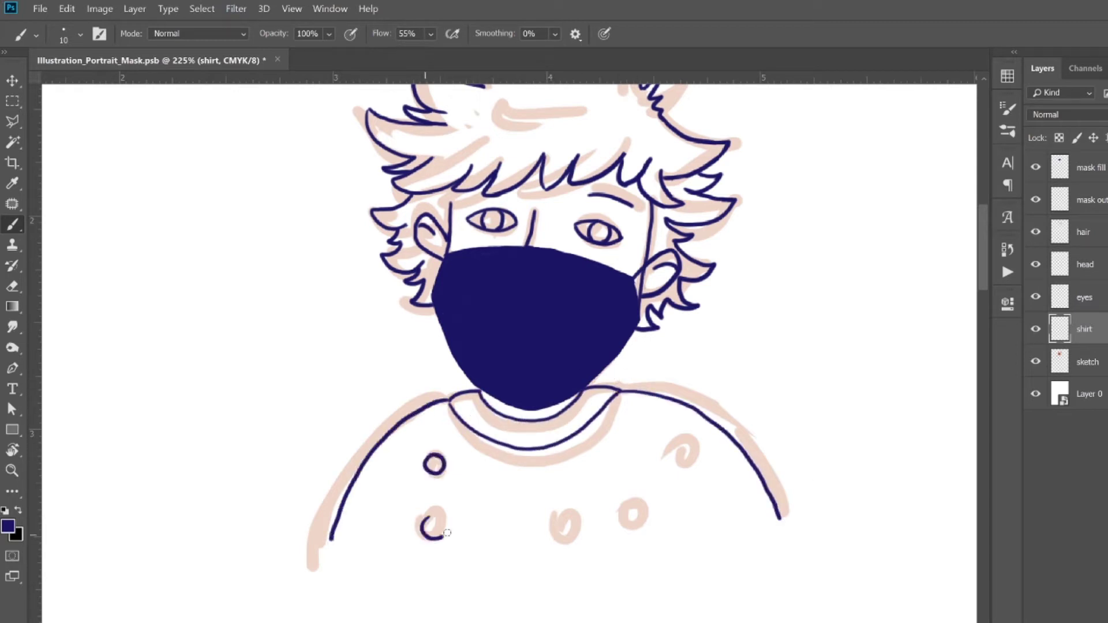
drag(569, 519, 568, 521)
drag(641, 503, 646, 507)
drag(689, 444, 688, 445)
- Add an 'eyelashes' layer above the eyes layer and draw lashes on both eyes
click(1036, 361)
scroll(508, 346, down, 4)
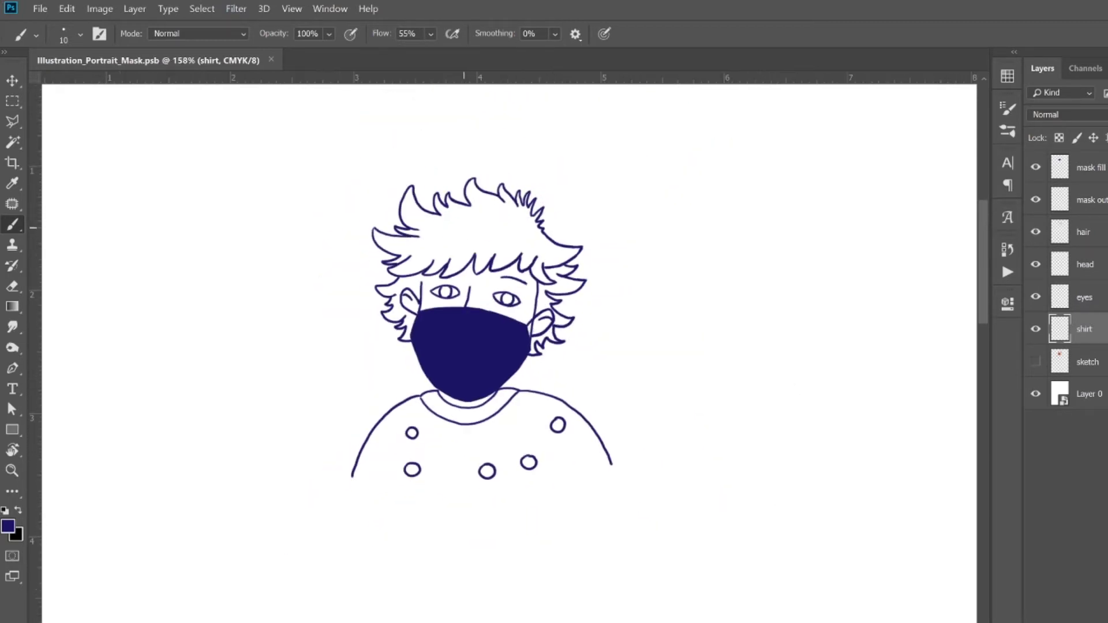
scroll(507, 347, up, 4)
click(1084, 298)
key(ctrl+shift+alt+n)
double_click(1085, 297)
text(eyelashes)
scroll(534, 339, up, 2)
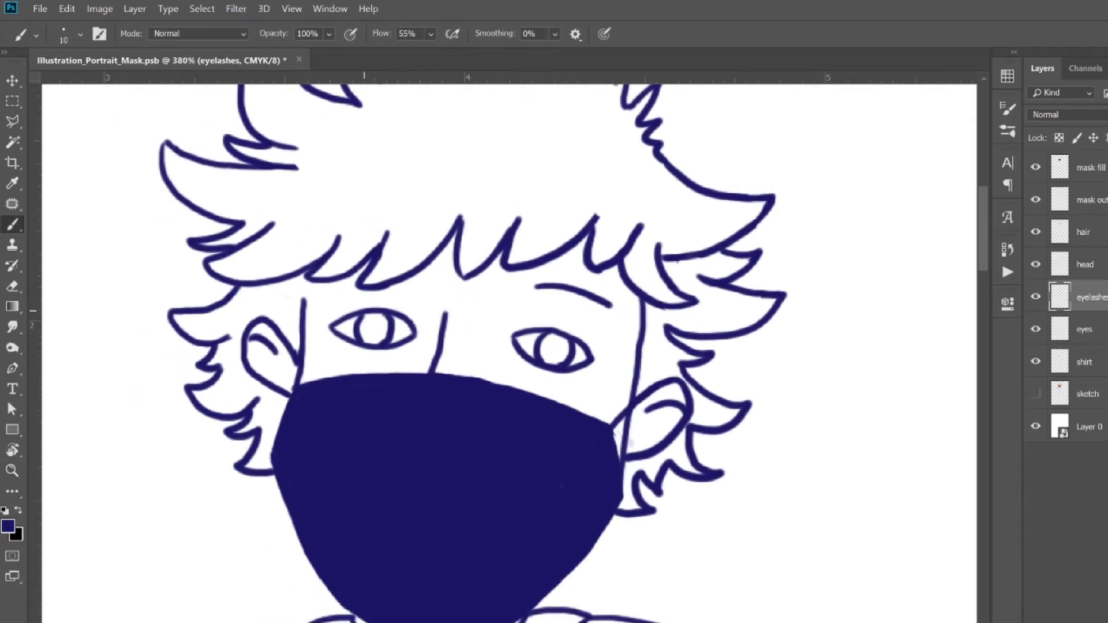
drag(320, 320, 346, 307)
drag(351, 307, 374, 312)
drag(590, 349, 611, 354)
drag(589, 342, 604, 343)
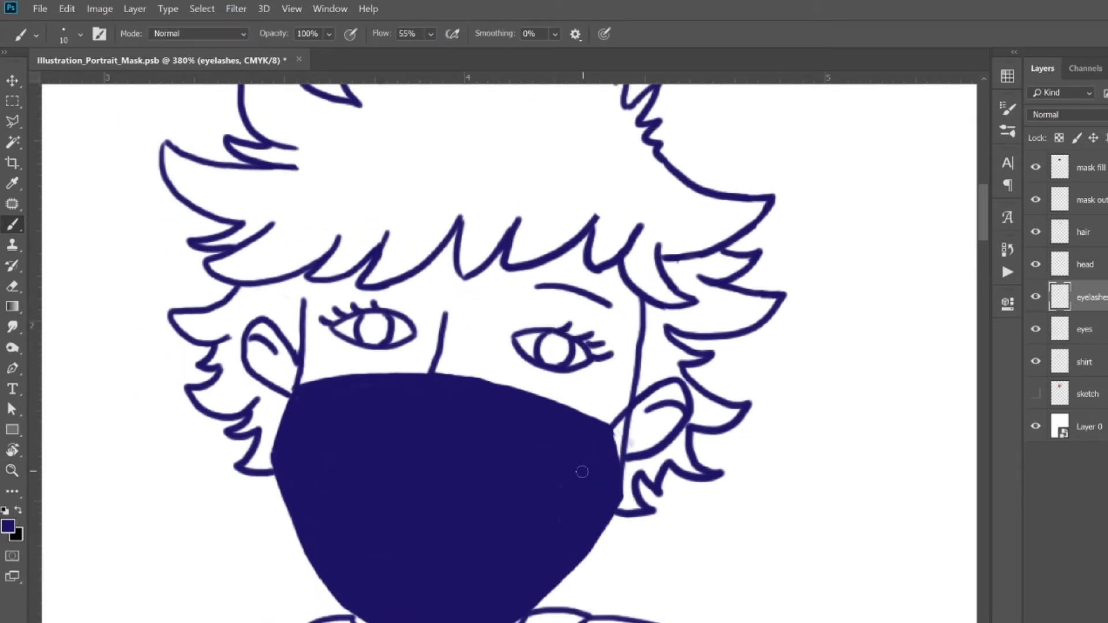
- Paint the left and right pupils on a new layer
key(ctrl+shift+alt+n)
drag(367, 326, 375, 323)
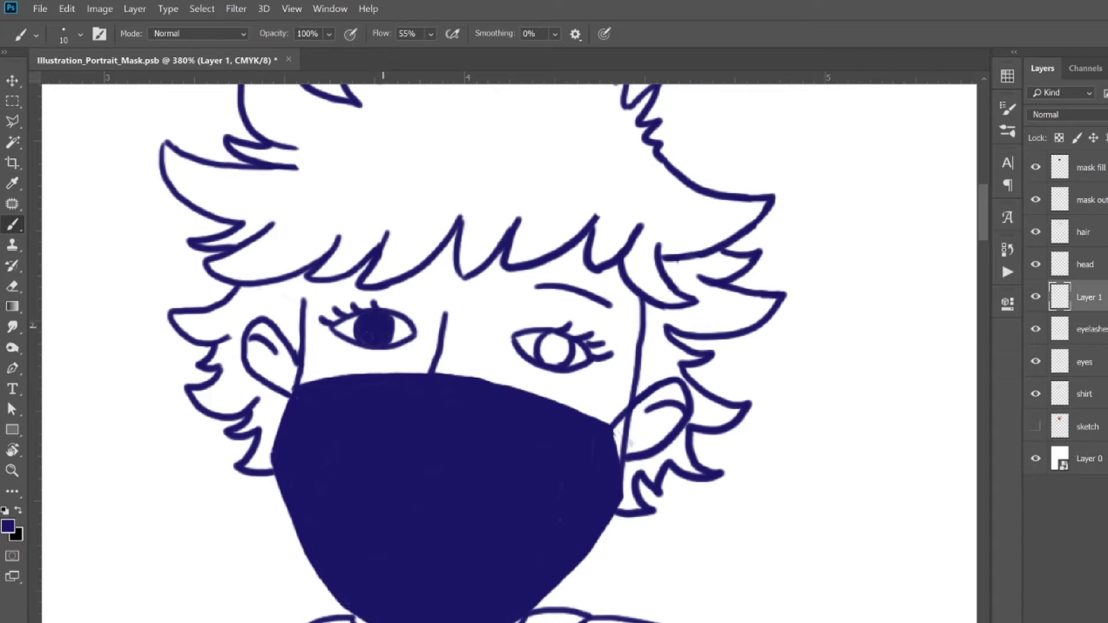
drag(545, 346, 560, 346)
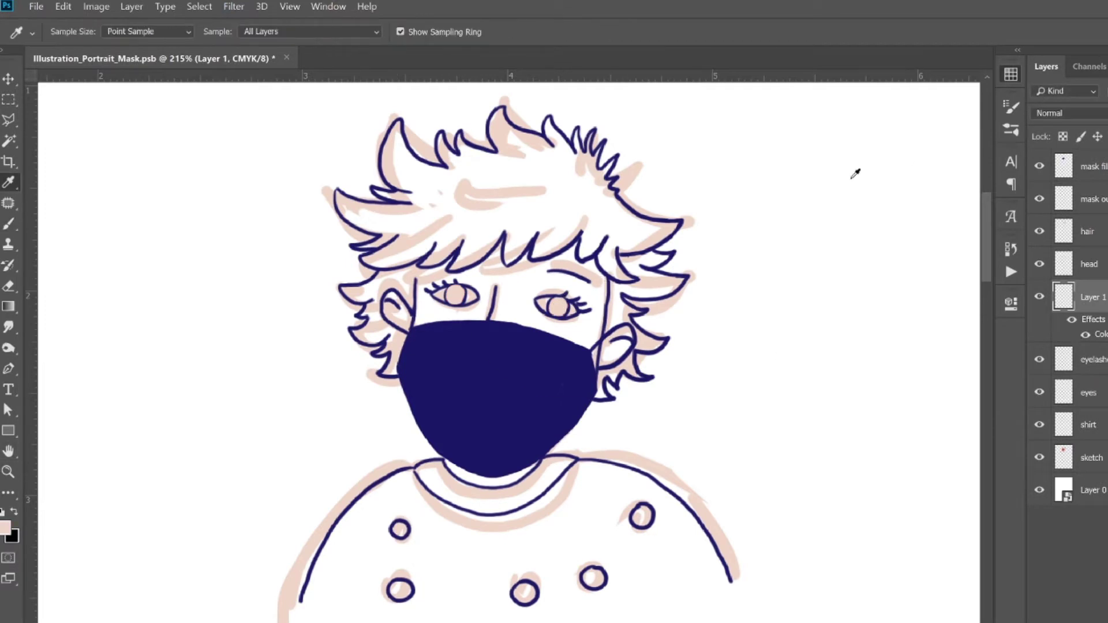
- Sample a pale pink colour, rename the pupil layer and move the shirt layer above it
click(693, 221)
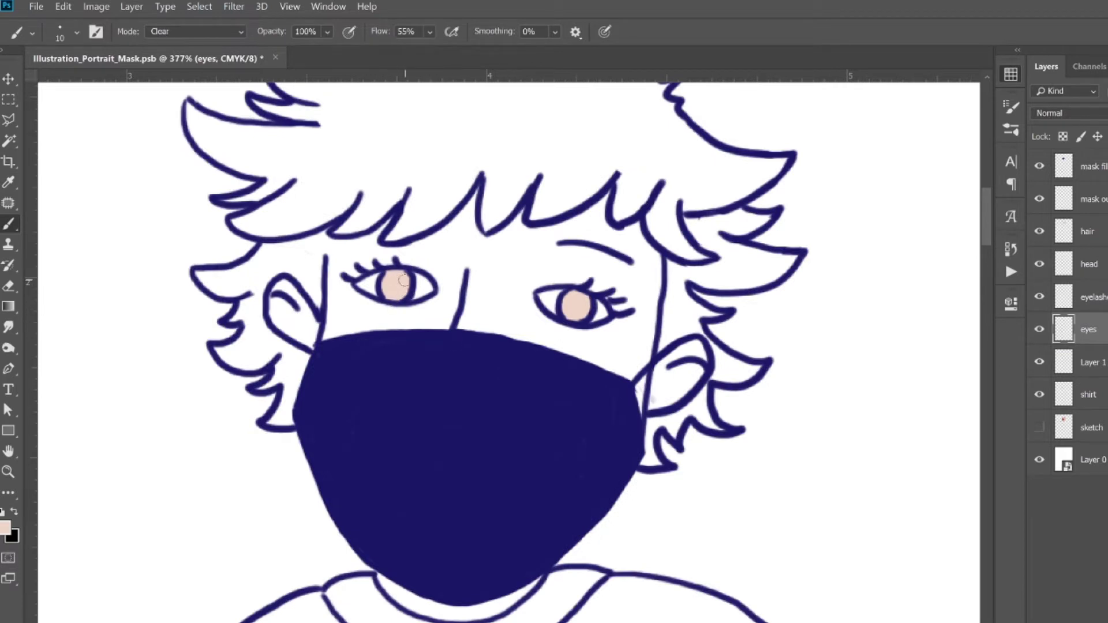
key(ctrl+0)
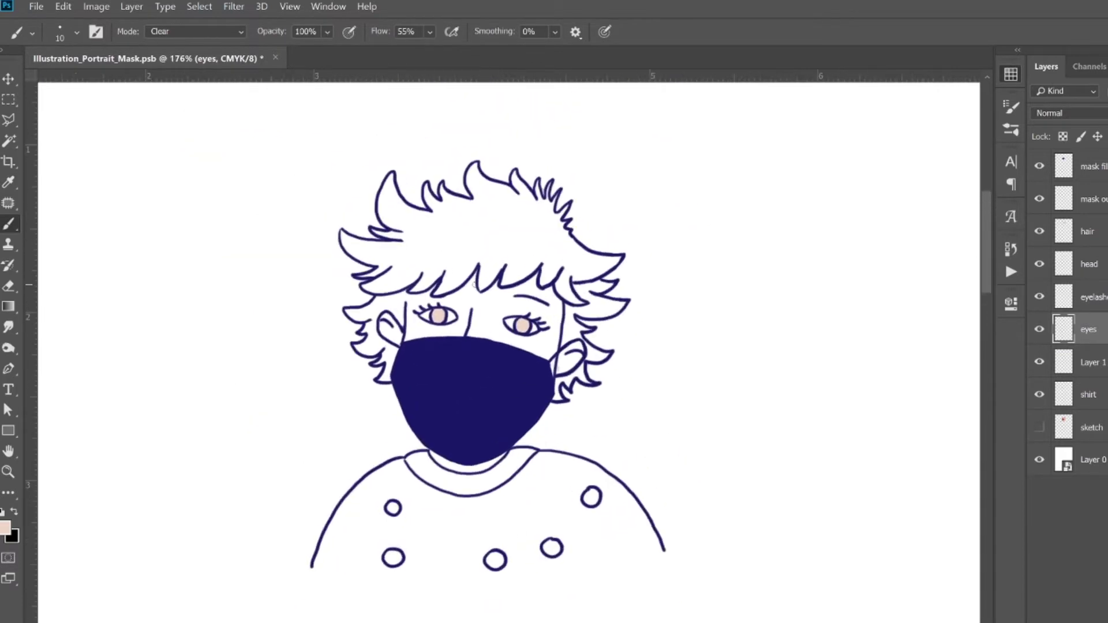
click(1091, 363)
click(1087, 231)
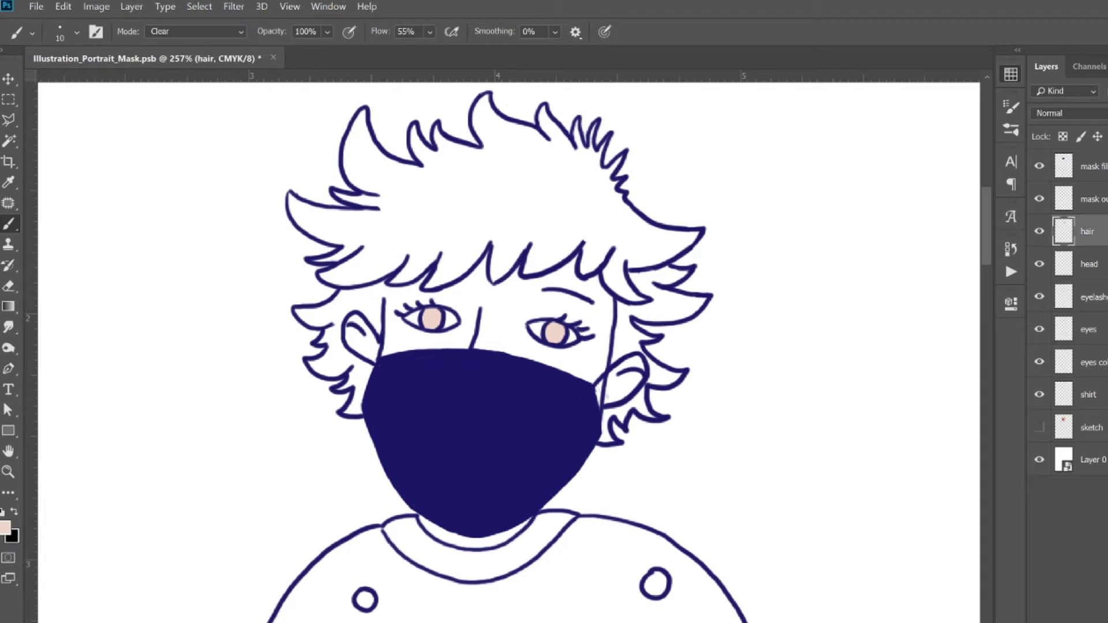
drag(1097, 400, 1105, 363)
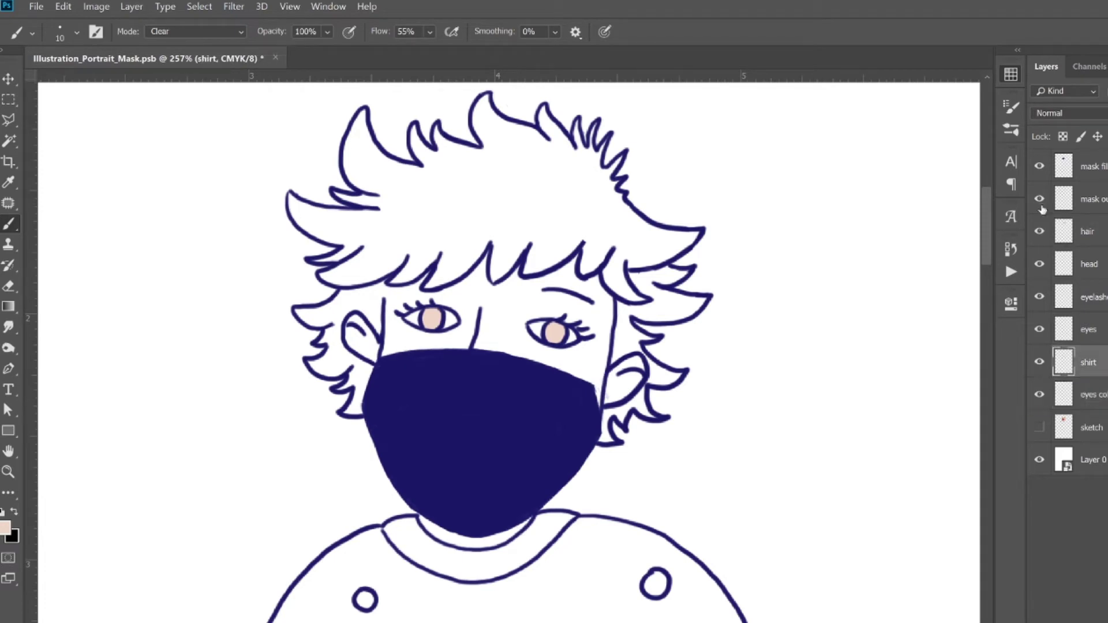
- Pick the mask's navy colour, touch up the mask outline, and group the line-art layers
ctrl+click(371, 333)
alt+click(380, 393)
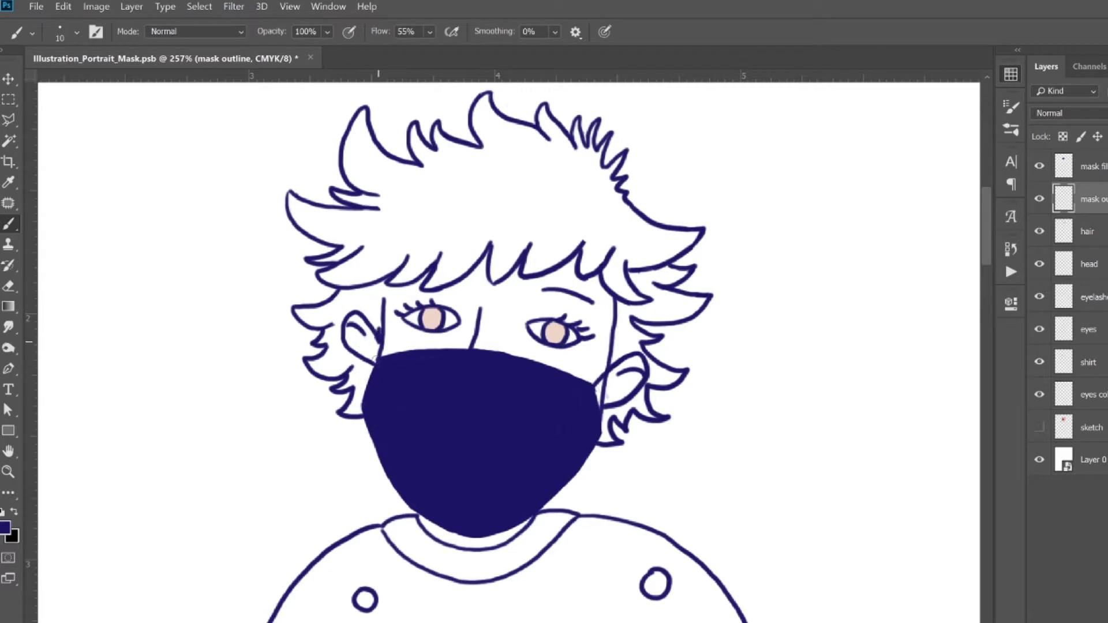
key(ctrl+shift+z)
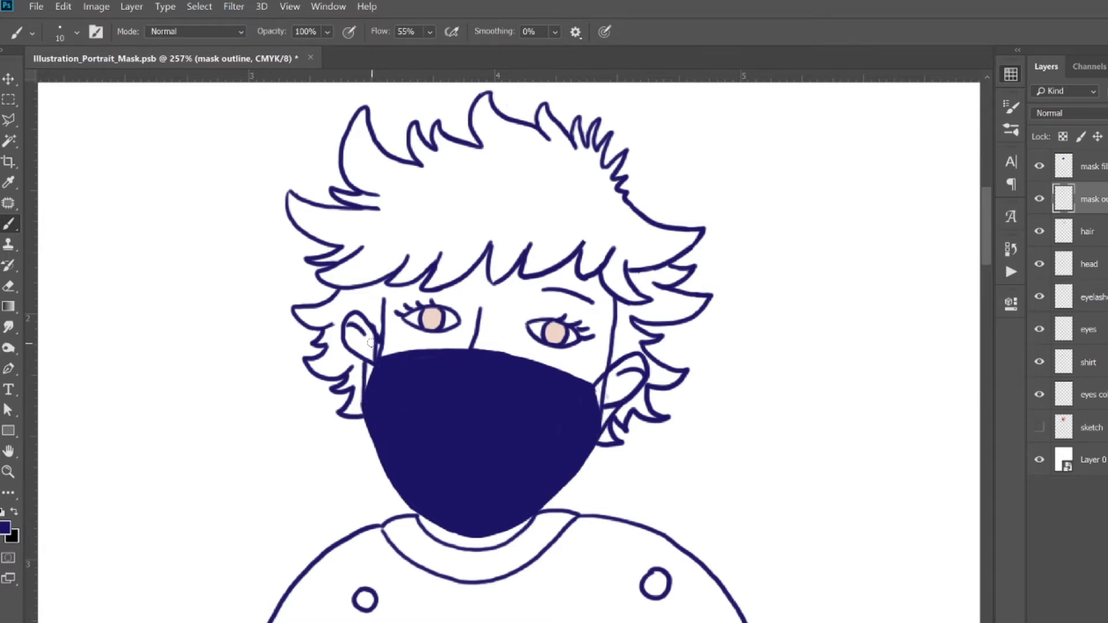
scroll(371, 343, down, 2)
scroll(370, 343, up, 5)
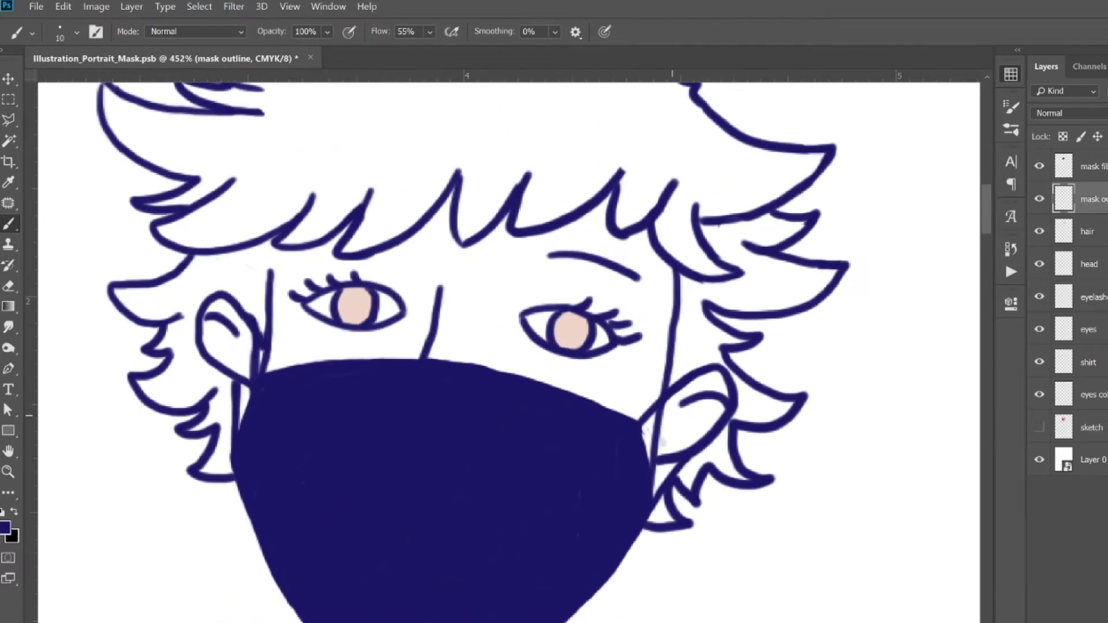
scroll(666, 464, down, 3)
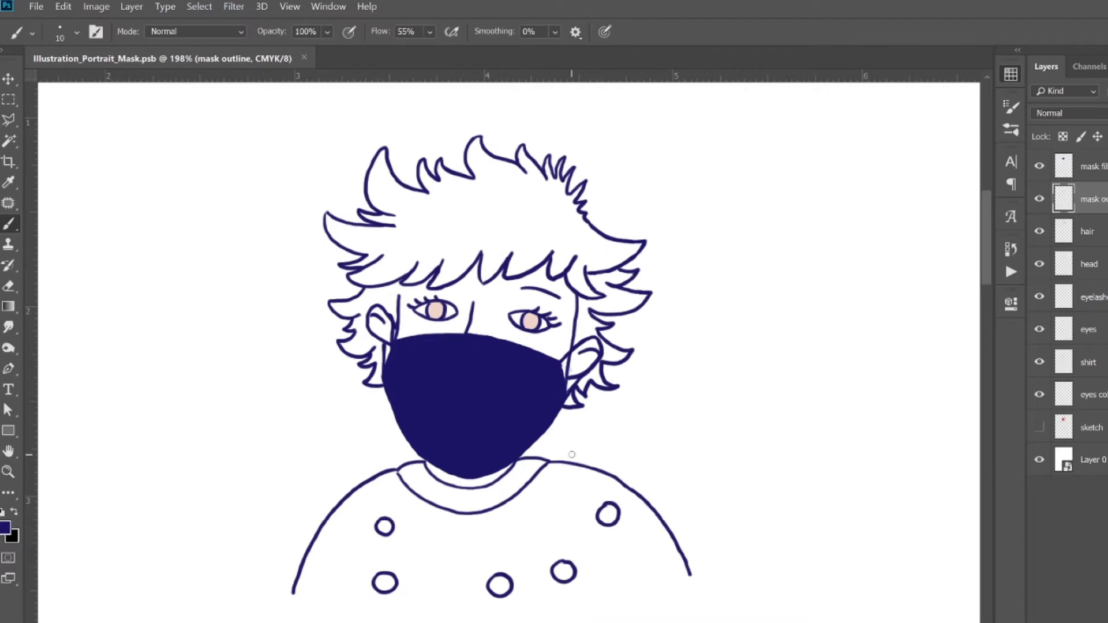
key(ctrl+g)
text(outline)
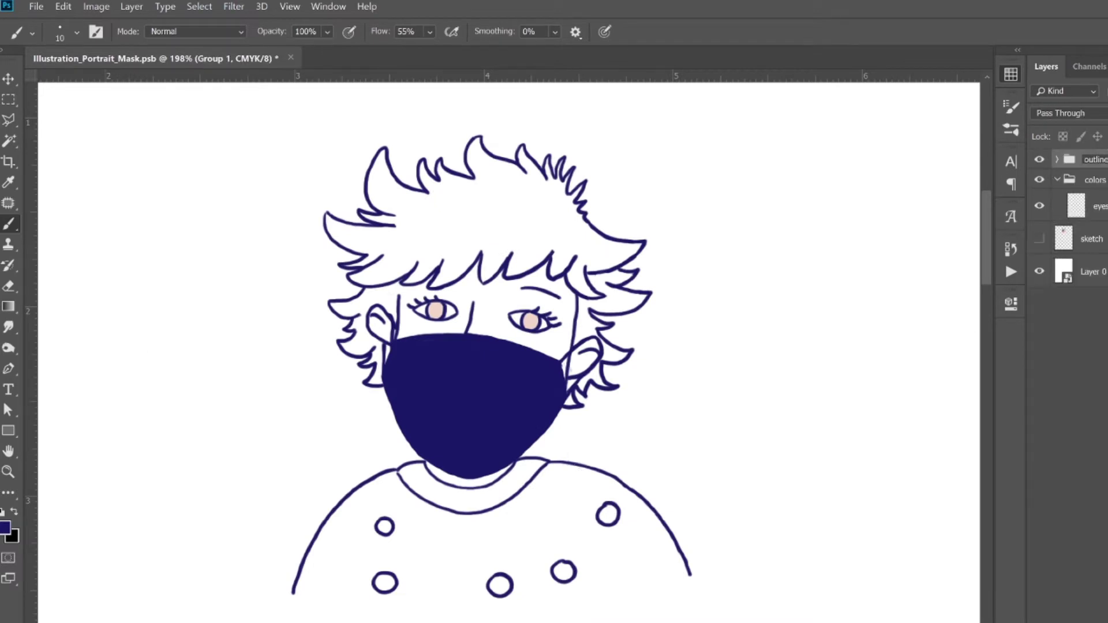
- Add a new layer named 'shirt colr' in the colors group and sample peach from an eye
key(Return)
key(ctrl+shift+alt+n)
double_click(1099, 206)
text(shirt colr)
key(Return)
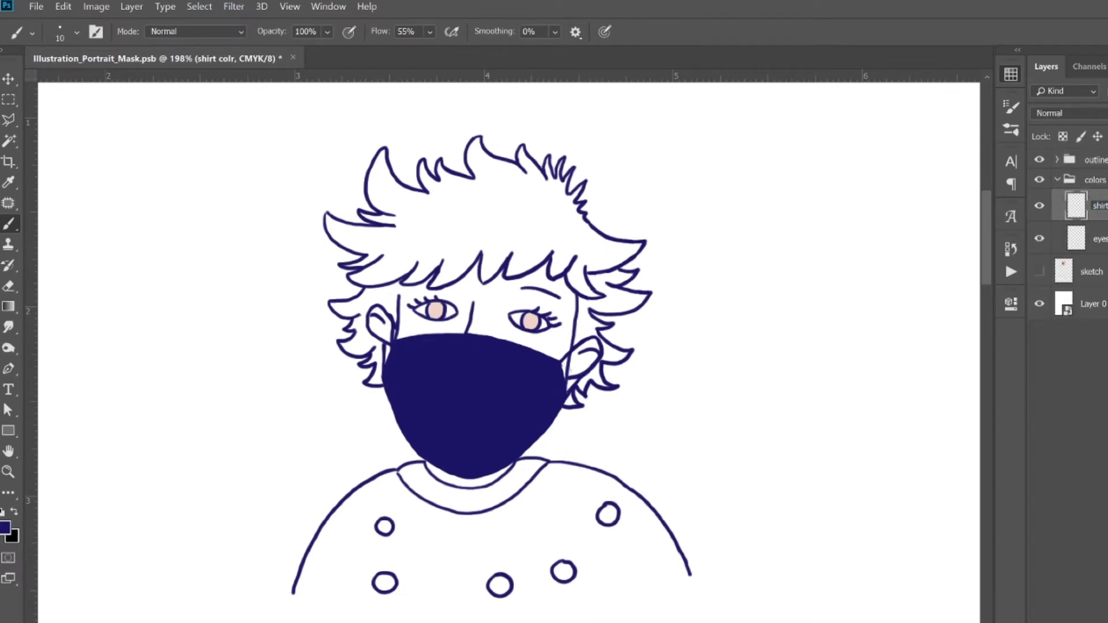
text(o)
alt+click(530, 321)
drag(517, 429, 525, 386)
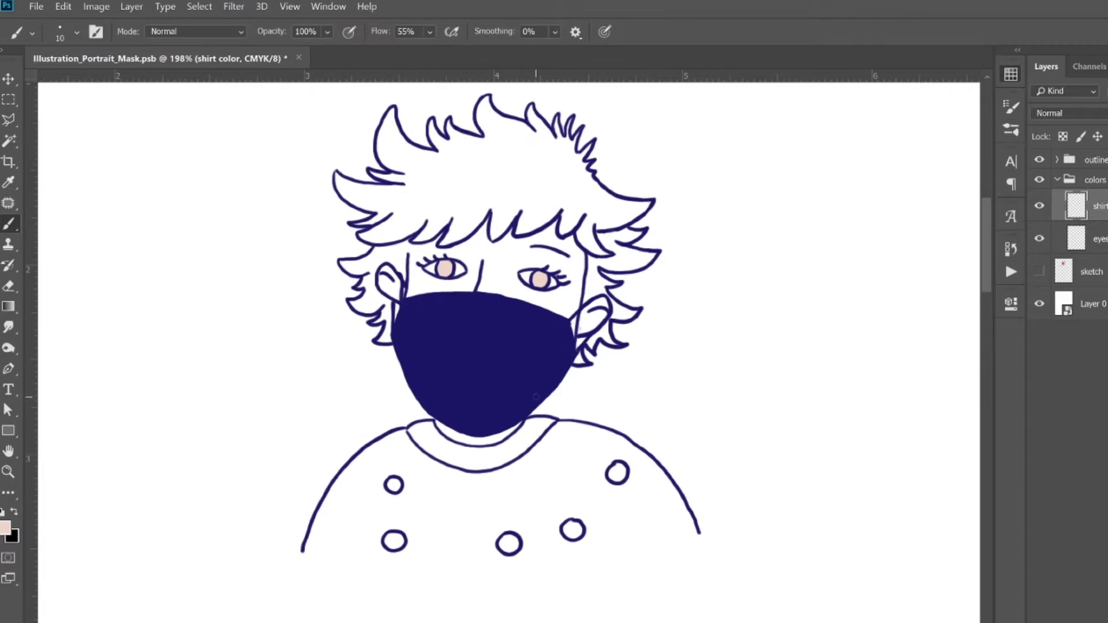
- Paint peach over the left shoulder, the collar and the upper chest
key(])
key(])
key(])
drag(381, 543, 467, 485)
drag(398, 566, 497, 508)
drag(335, 525, 398, 444)
mouse_move(305, 562)
mouse_down()
mouse_move(376, 430)
mouse_move(492, 461)
mouse_up()
mouse_move(421, 430)
mouse_down()
mouse_move(571, 398)
mouse_move(531, 461)
mouse_up()
key([)
key([)
key([)
key(])
key(])
key(])
mouse_move(601, 401)
mouse_down()
mouse_move(542, 450)
mouse_move(485, 473)
mouse_up()
mouse_move(288, 514)
mouse_down()
mouse_move(414, 443)
mouse_move(346, 508)
mouse_up()
drag(369, 537, 497, 485)
drag(340, 514, 266, 611)
- Paint peach over the right shoulder, the rest of the chest and the shirt's bottom edge
mouse_move(617, 402)
mouse_down()
mouse_move(750, 456)
mouse_move(803, 494)
mouse_move(846, 583)
mouse_up()
mouse_move(831, 554)
mouse_down()
mouse_move(652, 421)
mouse_move(724, 485)
mouse_move(631, 445)
mouse_up()
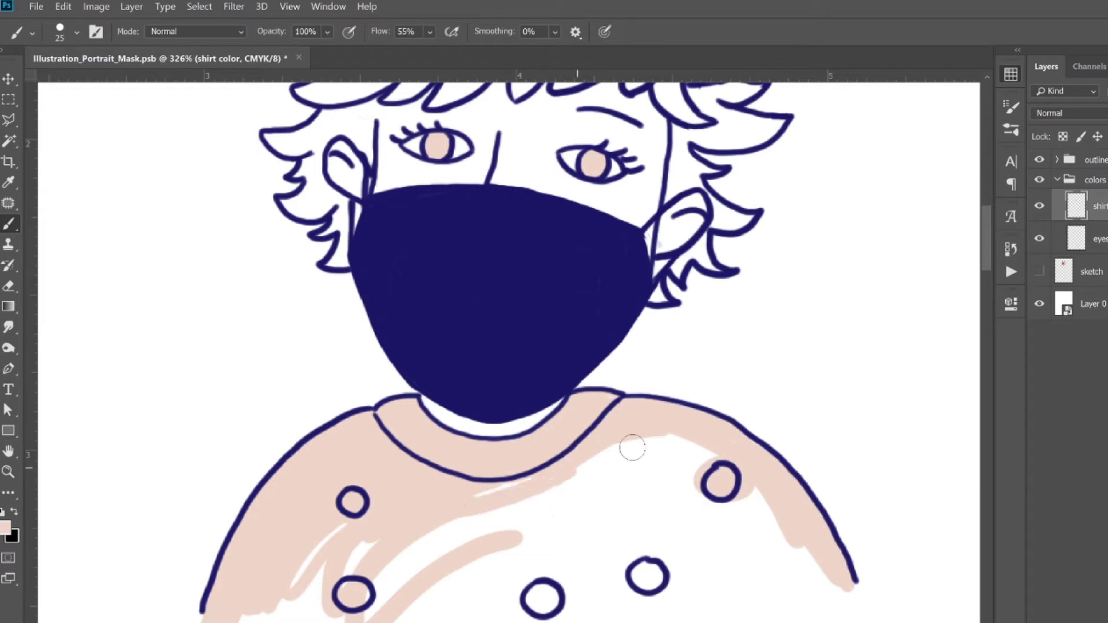
mouse_move(519, 542)
mouse_down()
mouse_move(674, 481)
mouse_move(579, 483)
mouse_move(381, 577)
mouse_up()
key(])
key(])
key(])
scroll(515, 484, down, 3)
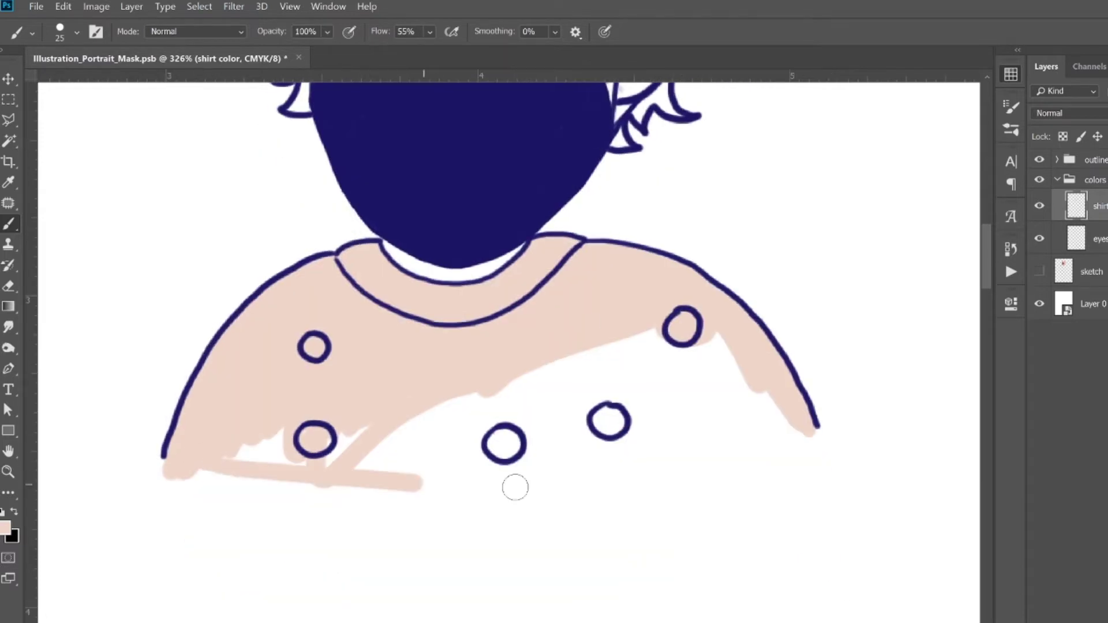
drag(514, 485, 670, 485)
key(])
key(])
drag(520, 375, 796, 439)
mouse_move(767, 404)
mouse_down()
mouse_move(705, 445)
mouse_move(322, 445)
mouse_move(348, 454)
mouse_move(725, 440)
mouse_up()
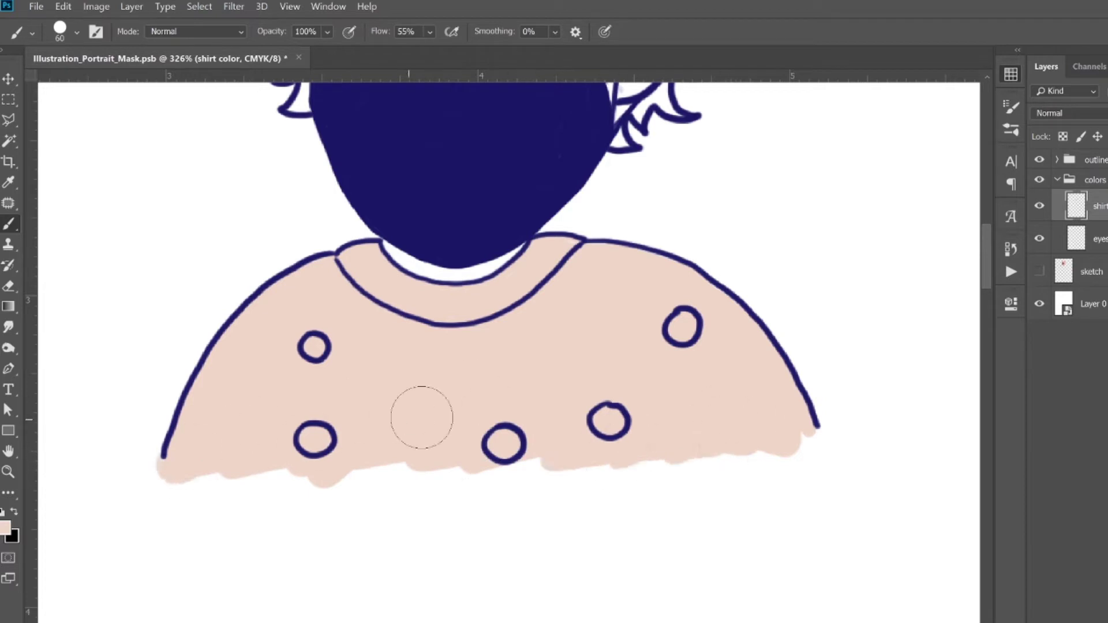
scroll(555, 442, up, 5)
scroll(555, 441, down, 5)
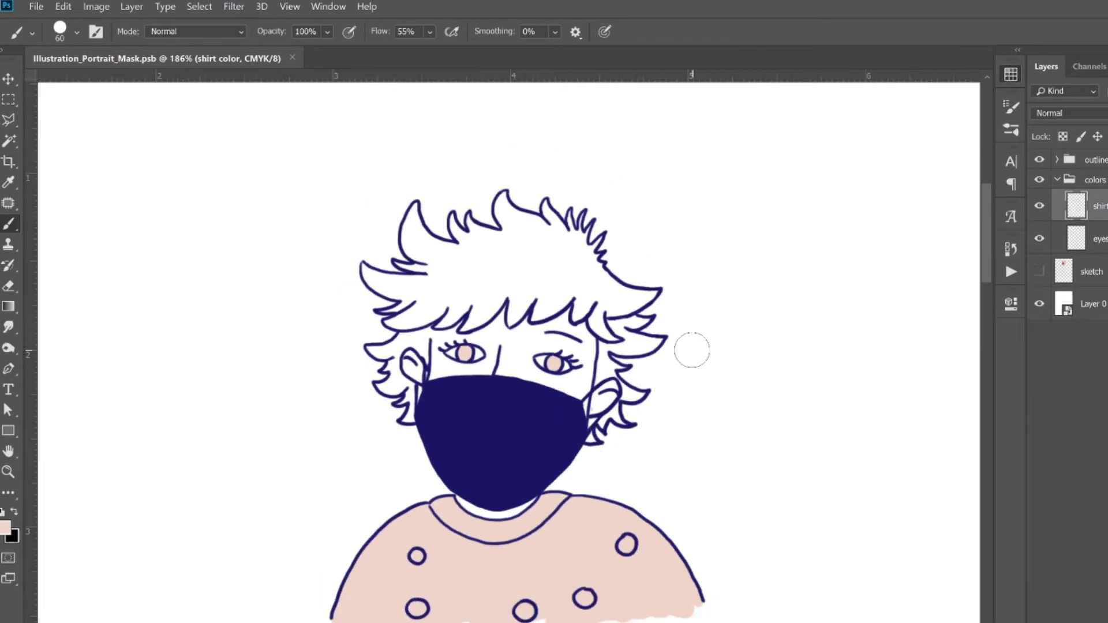
scroll(422, 342, down, 2)
scroll(427, 413, up, 2)
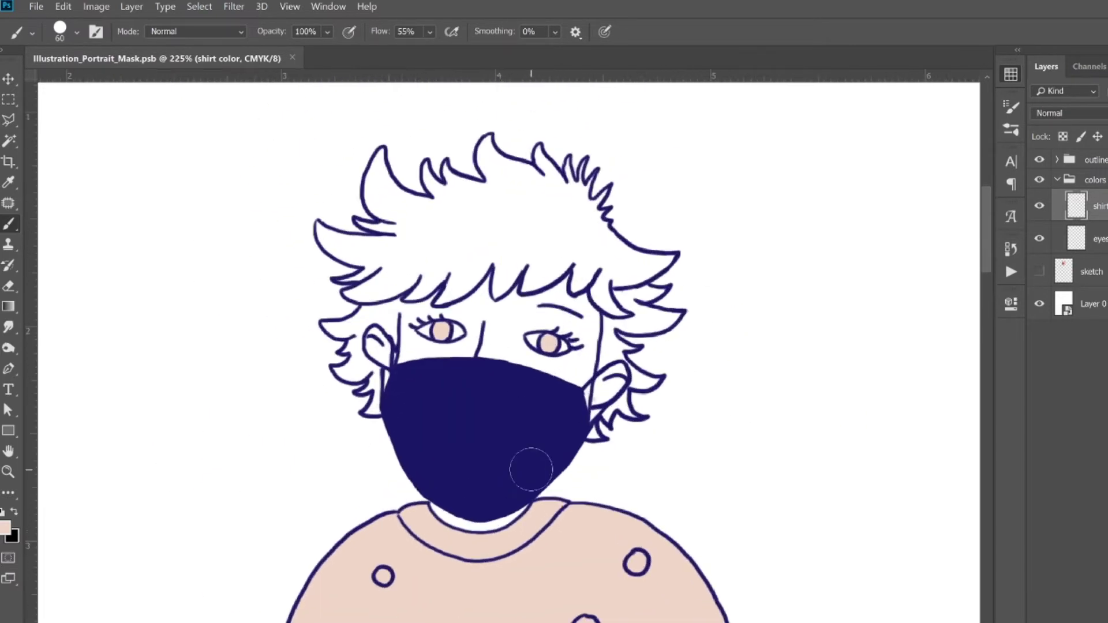
- Add a new hair colour layer and paint beige across the hair and upper-left tufts
key(ctrl+shift+alt+n)
text(hair front)
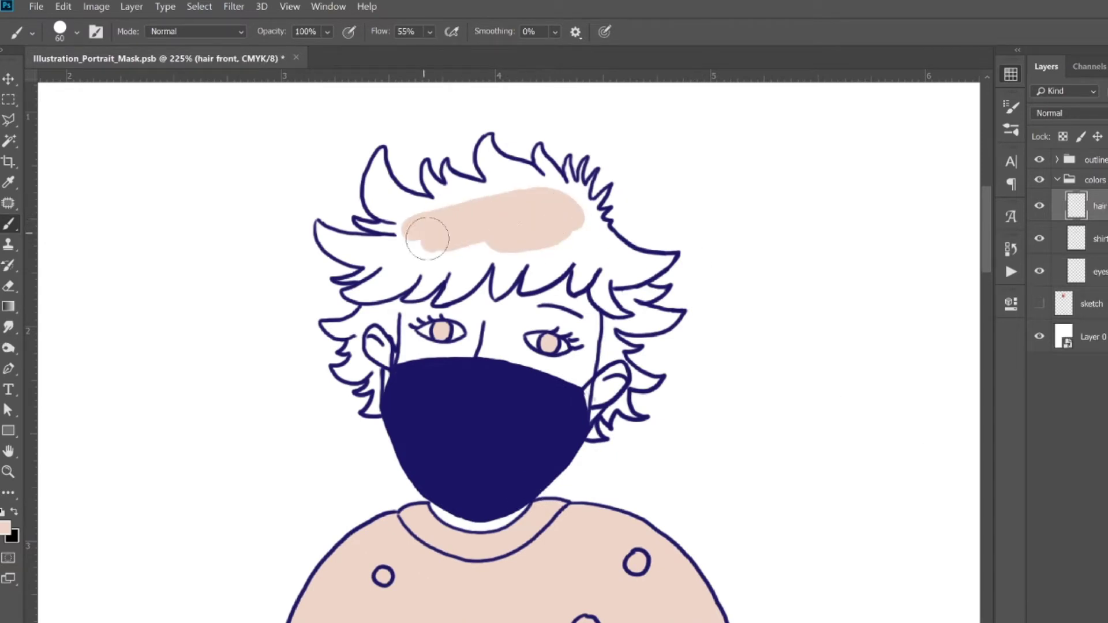
mouse_move(373, 254)
mouse_down()
mouse_move(547, 242)
mouse_move(386, 254)
mouse_up()
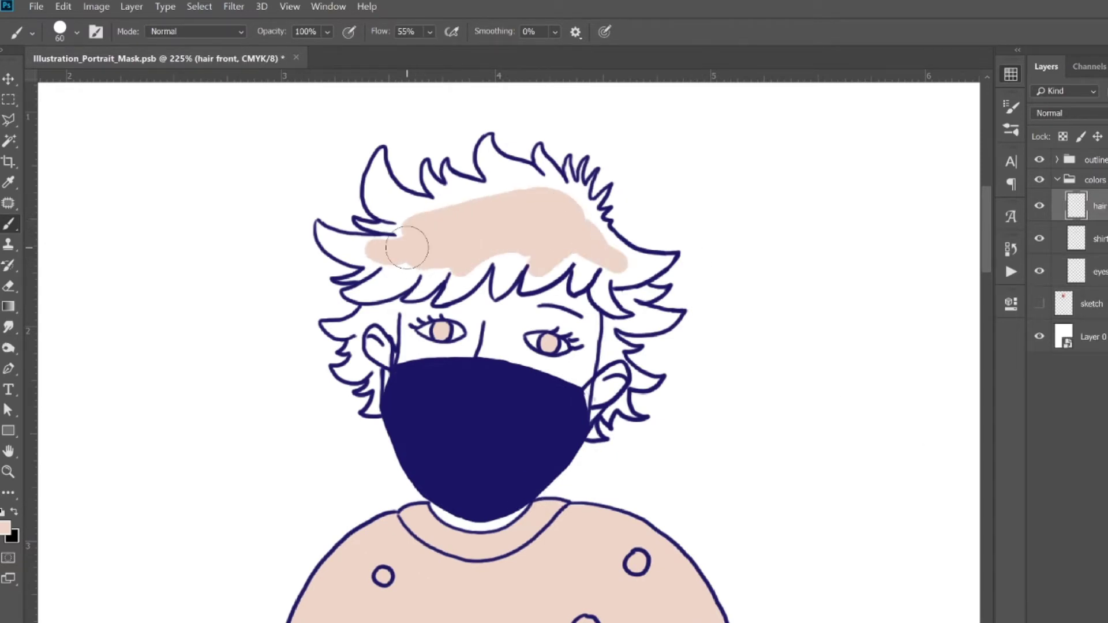
key(bracketleft)
key(bracketleft)
key(bracketleft)
mouse_move(378, 173)
mouse_down()
mouse_move(404, 199)
mouse_move(444, 201)
mouse_up()
mouse_move(432, 164)
mouse_down()
mouse_move(459, 199)
mouse_move(485, 196)
mouse_up()
drag(421, 211, 494, 192)
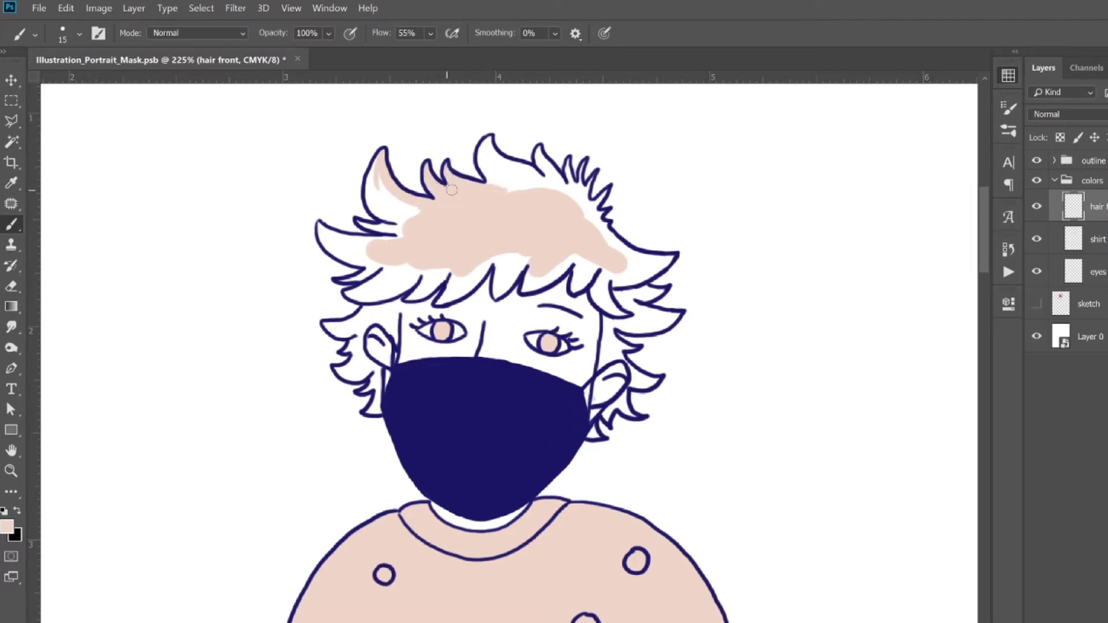
- Fill the remaining hair gaps with beige, save, and add a new layer beneath hair front
mouse_move(386, 173)
mouse_down()
mouse_move(372, 214)
mouse_move(416, 202)
mouse_move(377, 174)
mouse_up()
drag(366, 226, 390, 230)
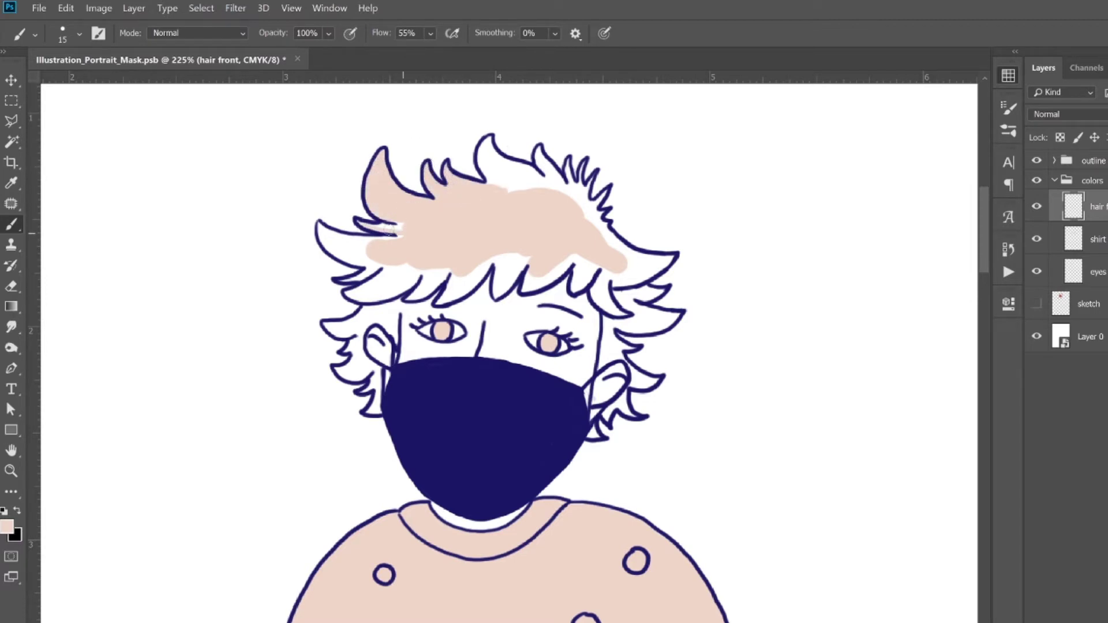
mouse_move(488, 141)
mouse_down()
mouse_move(502, 173)
mouse_move(555, 185)
mouse_up()
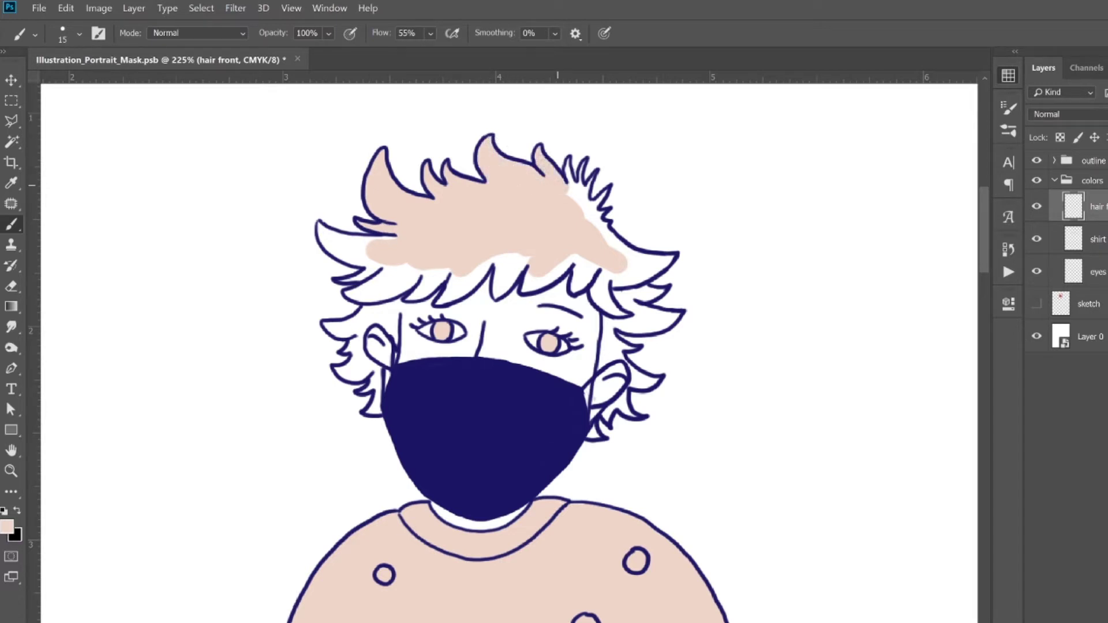
mouse_move(346, 250)
mouse_down()
mouse_move(393, 243)
mouse_move(400, 261)
mouse_move(349, 279)
mouse_move(410, 294)
mouse_move(427, 271)
mouse_move(453, 266)
mouse_move(444, 272)
mouse_move(455, 286)
mouse_move(478, 261)
mouse_move(528, 263)
mouse_move(520, 255)
mouse_move(509, 271)
mouse_move(577, 262)
mouse_move(606, 283)
mouse_move(599, 305)
mouse_move(669, 260)
mouse_up()
mouse_move(567, 167)
mouse_down()
mouse_move(589, 213)
mouse_move(632, 254)
mouse_move(669, 260)
mouse_move(648, 254)
mouse_up()
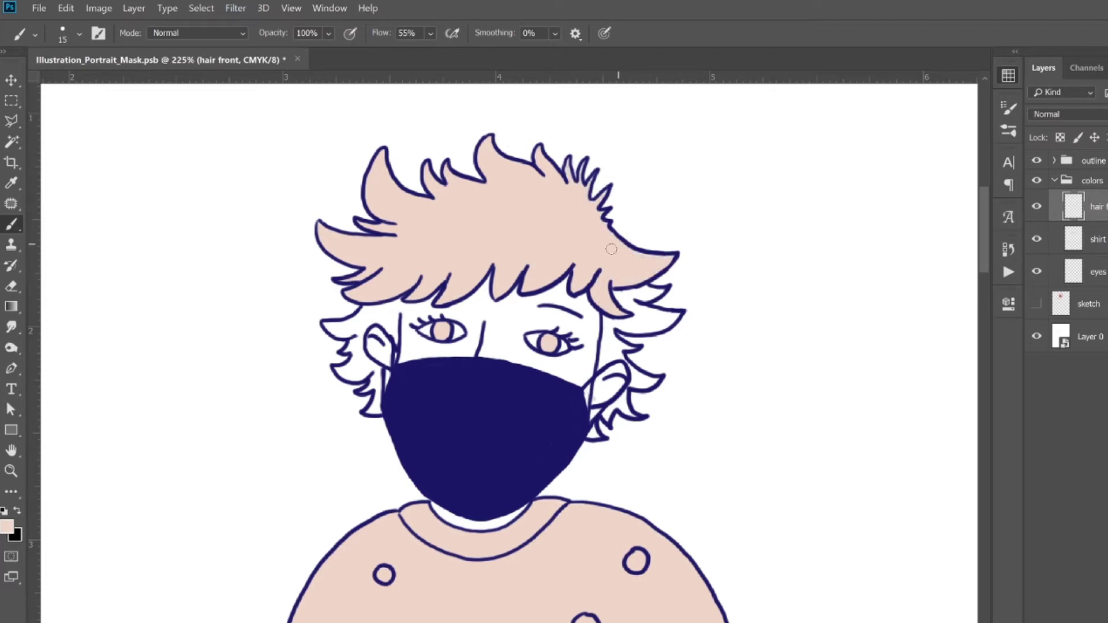
key(ctrl+s)
key(ctrl+shift+alt+n)
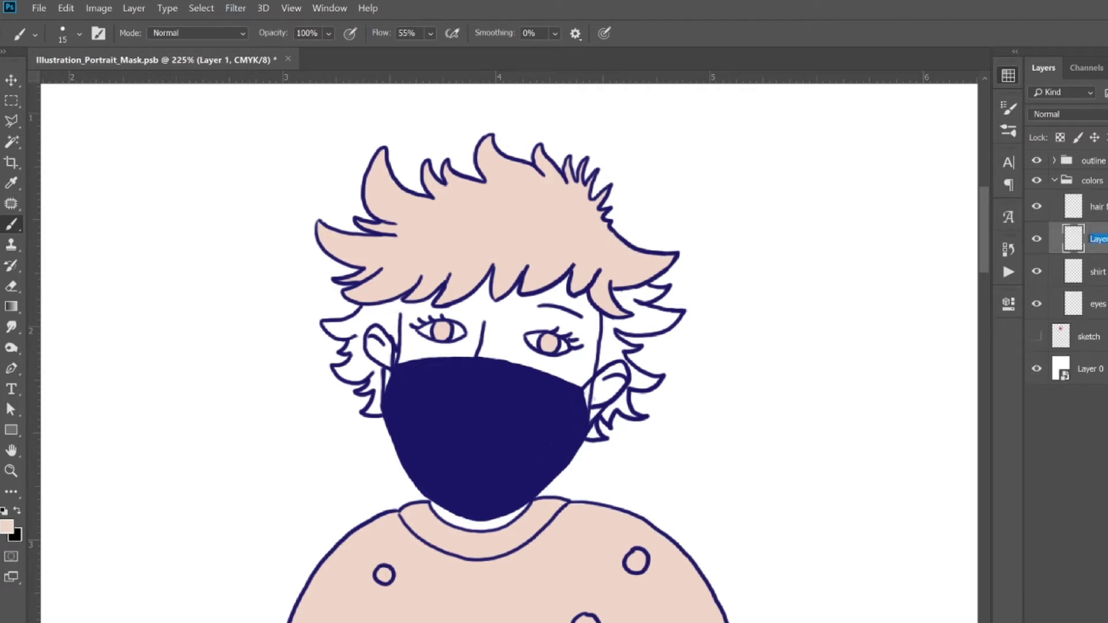
text(hair back)
- Name the layer 'hair back' and sample the hair pink with the Eyedropper
key(Return)
key(i)
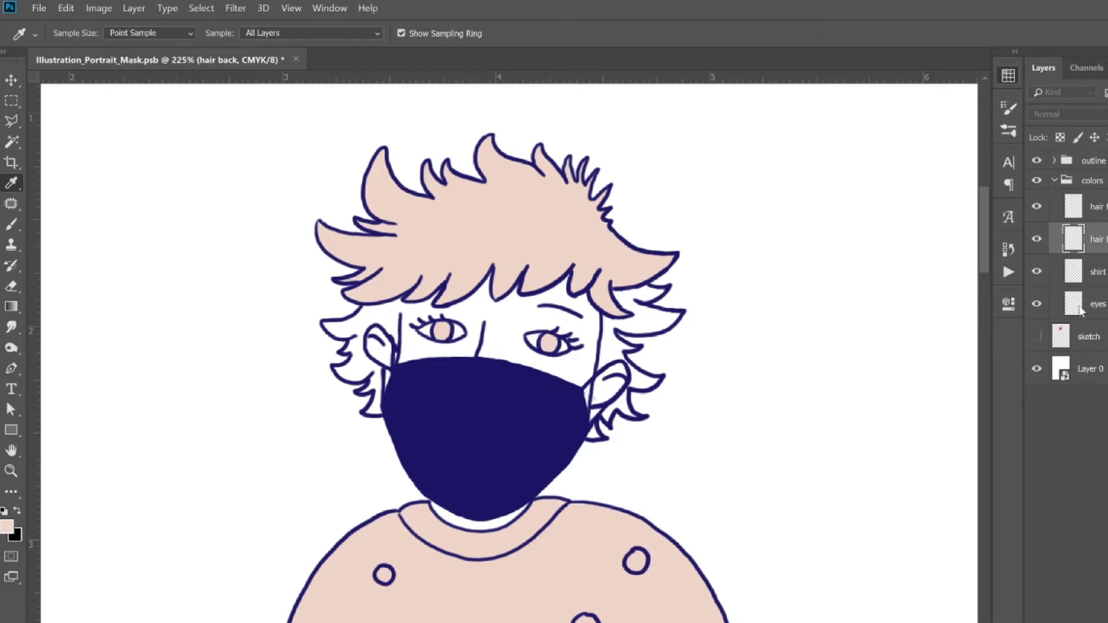
key(b)
key(i)
key(b)
- Paint the left back strand and the hair gaps right of the face and near the right ear pink
mouse_move(327, 328)
mouse_down()
mouse_move(355, 329)
mouse_move(370, 301)
mouse_move(374, 317)
mouse_move(392, 308)
mouse_move(395, 338)
mouse_move(386, 317)
mouse_move(361, 356)
mouse_move(384, 381)
mouse_move(374, 411)
mouse_move(367, 381)
mouse_move(351, 372)
mouse_up()
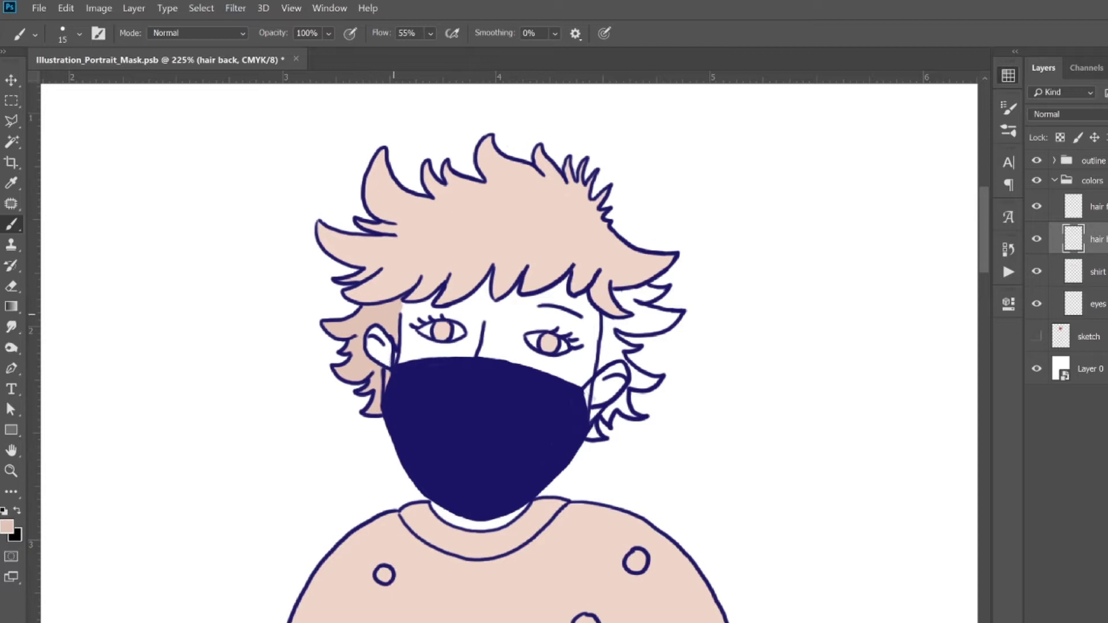
mouse_move(649, 291)
mouse_down()
mouse_move(612, 323)
mouse_move(641, 312)
mouse_move(605, 355)
mouse_move(620, 342)
mouse_move(611, 348)
mouse_up()
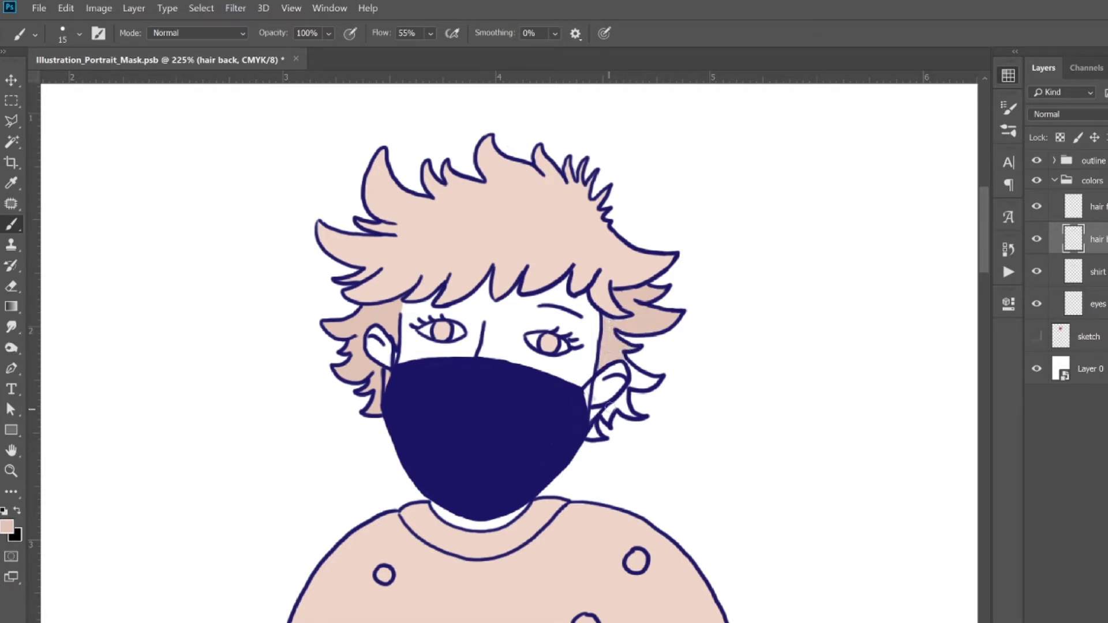
drag(609, 410, 580, 438)
mouse_move(614, 395)
mouse_down()
mouse_move(657, 379)
mouse_move(631, 372)
mouse_up()
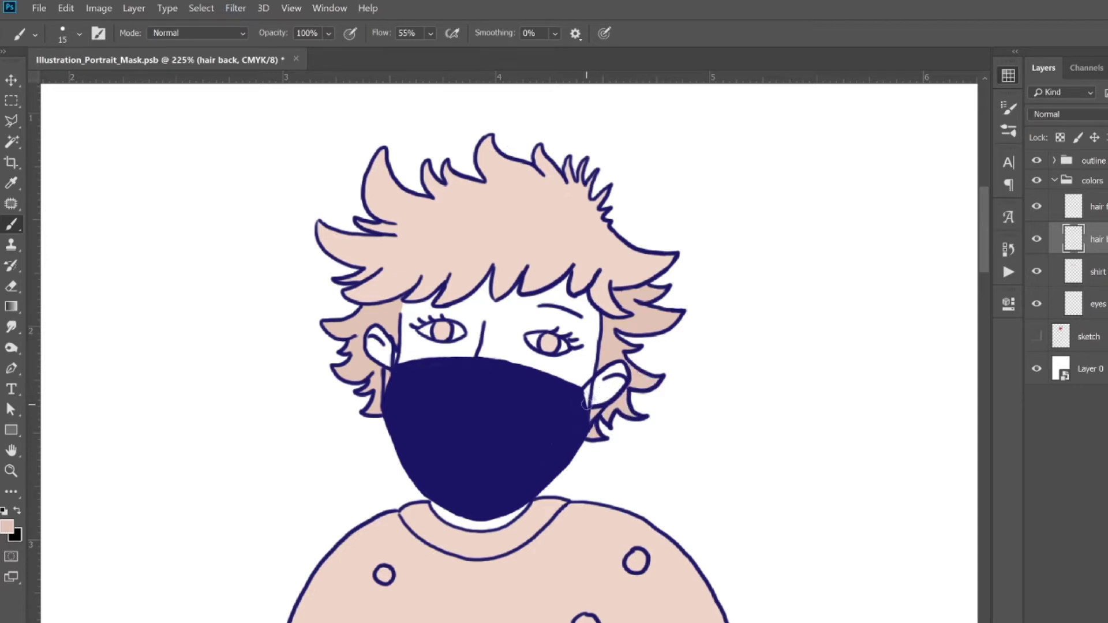
scroll(469, 286, down, 3)
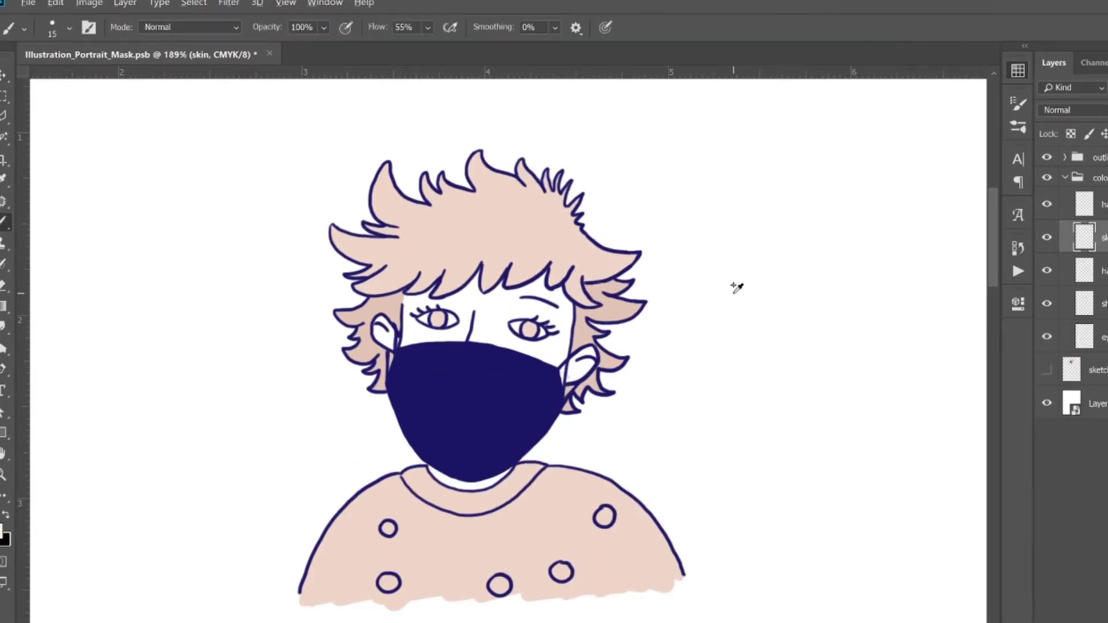
- Move the eyes layer above skin and brush skin tone over the forehead and right side of the face
mouse_move(497, 309)
mouse_down()
mouse_move(530, 303)
mouse_move(542, 338)
mouse_up()
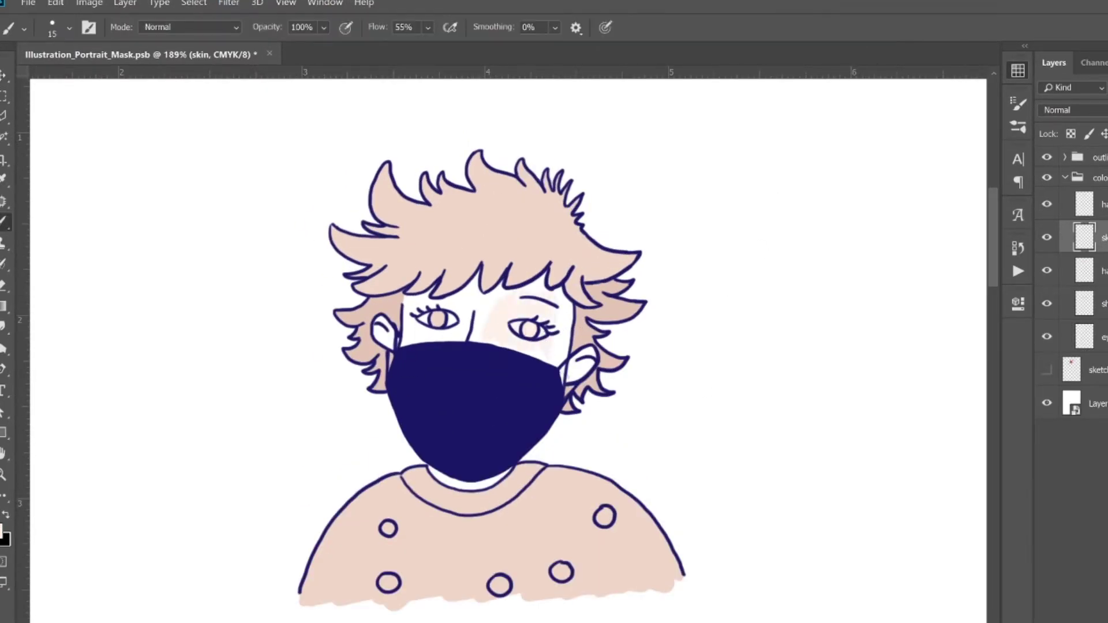
drag(1085, 337, 1085, 254)
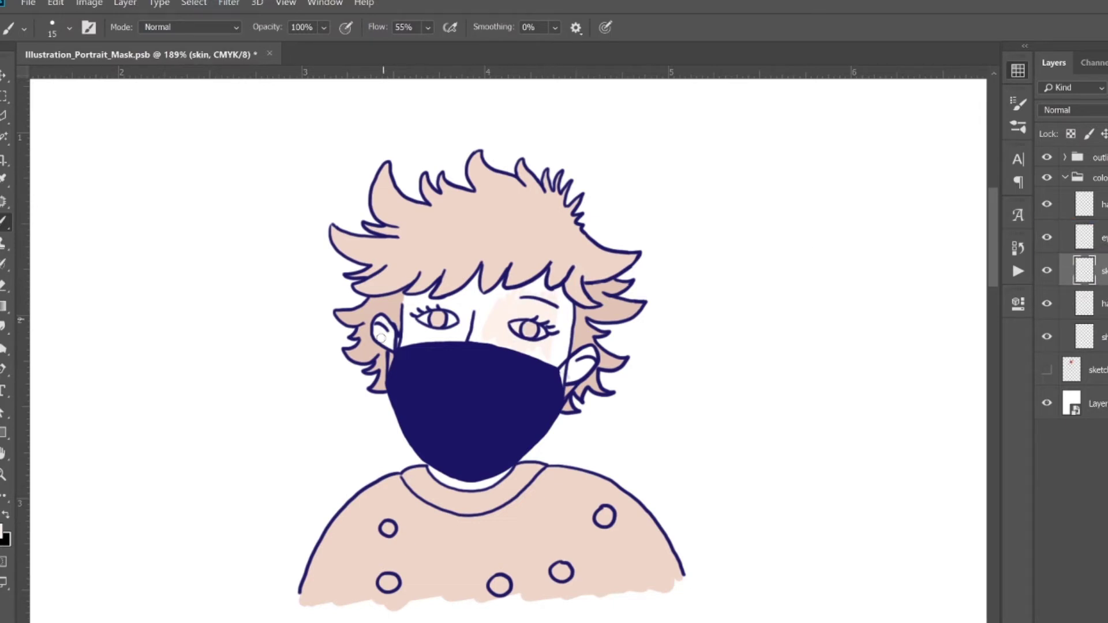
key(bracketright)
key(bracketright)
drag(434, 282, 495, 303)
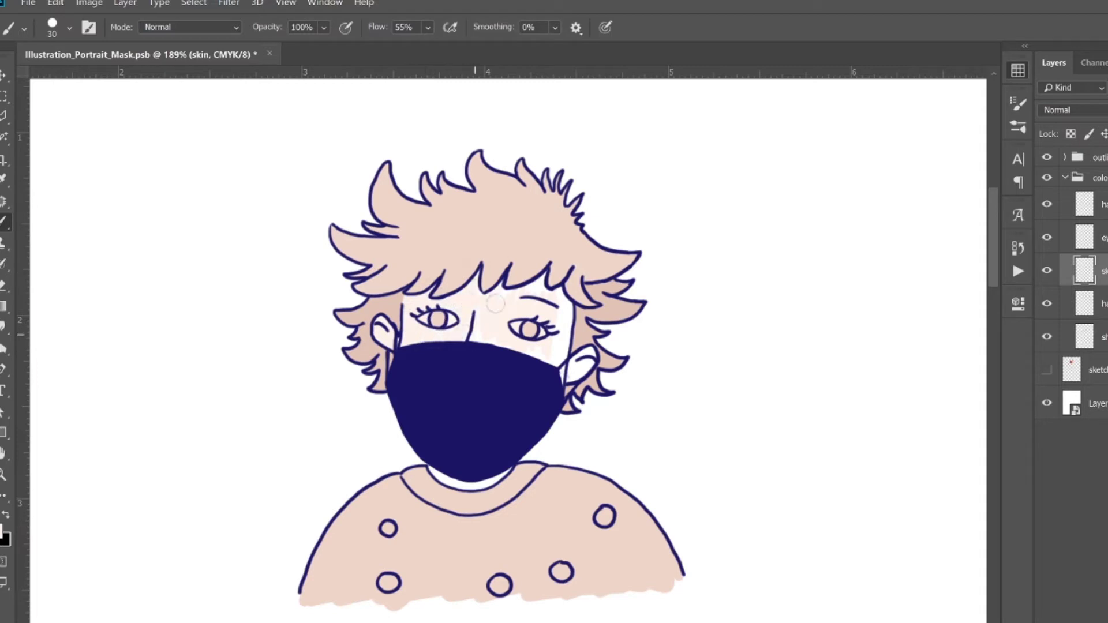
drag(545, 344, 566, 314)
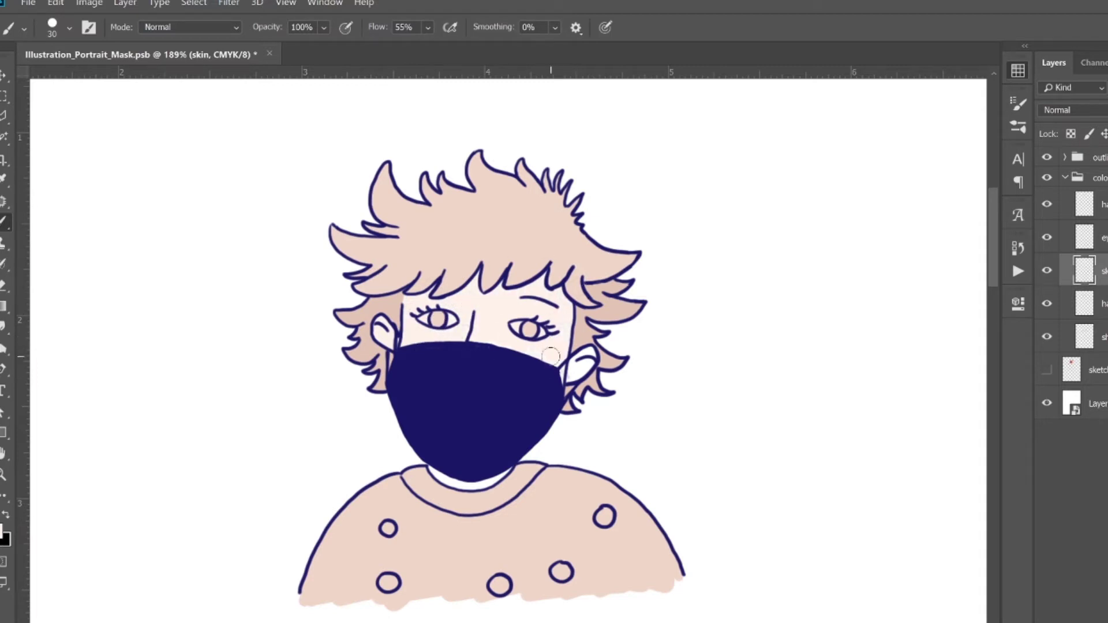
drag(572, 353, 568, 374)
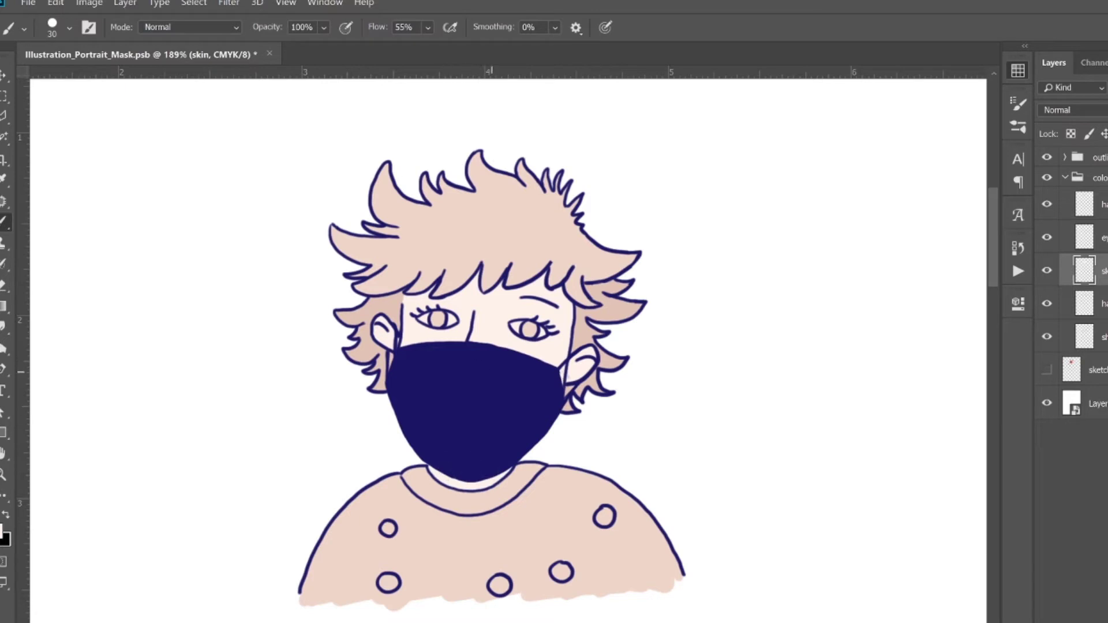
- Clear the skin tint from the left eye's white with a smaller brush
key(bracketleft)
key(bracketleft)
scroll(484, 298, up, 3)
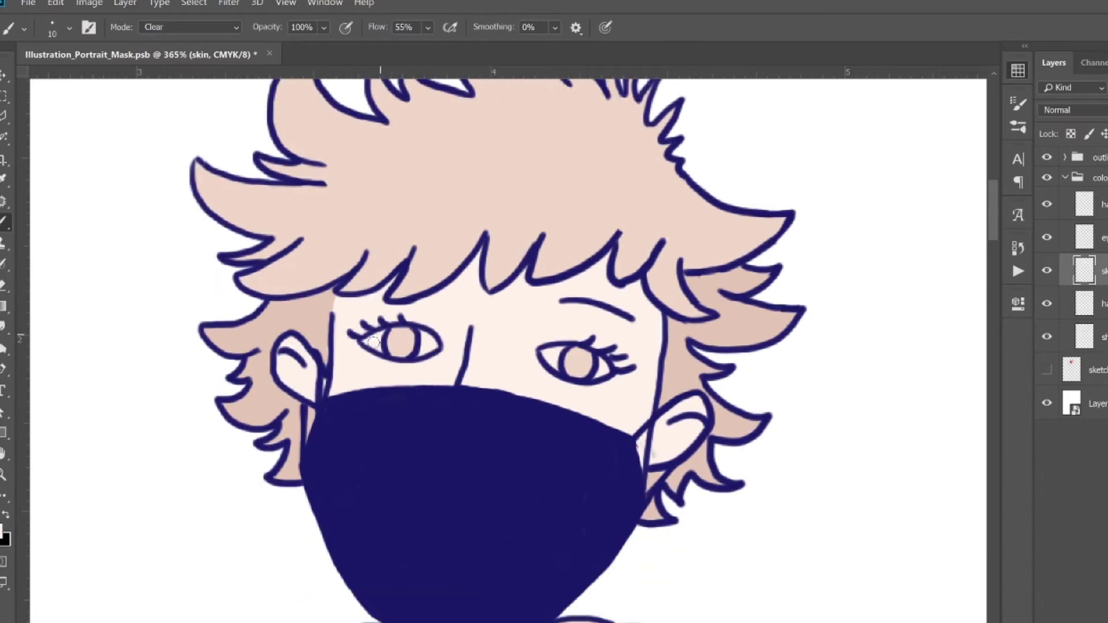
drag(373, 343, 428, 341)
scroll(610, 325, down, 5)
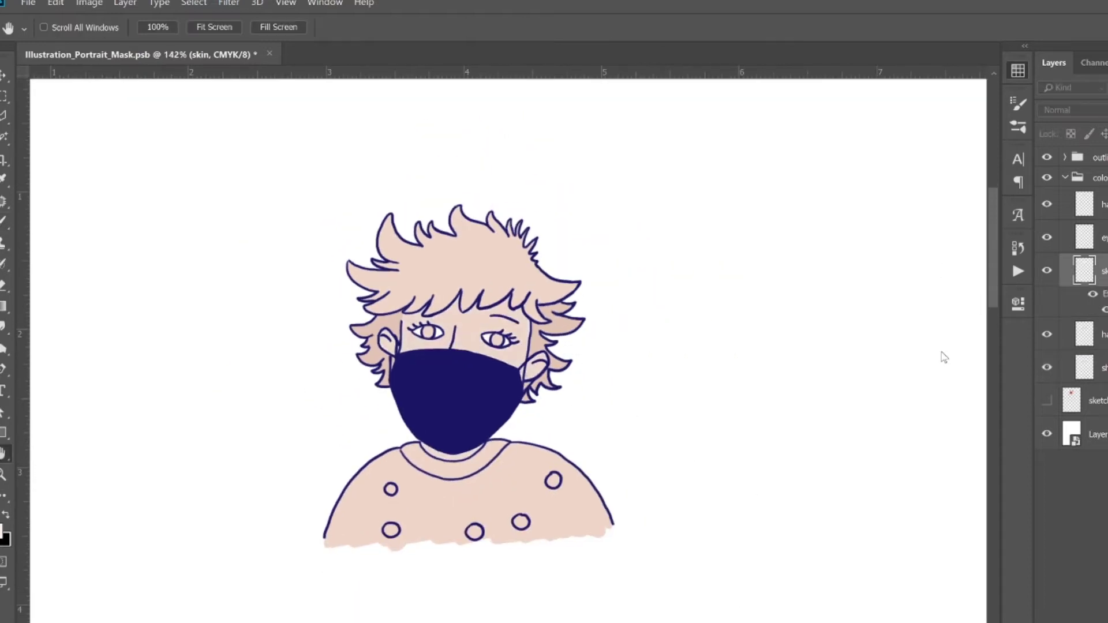
- Sample canvas colours and temporarily hide the skin colouring to compare
key(i)
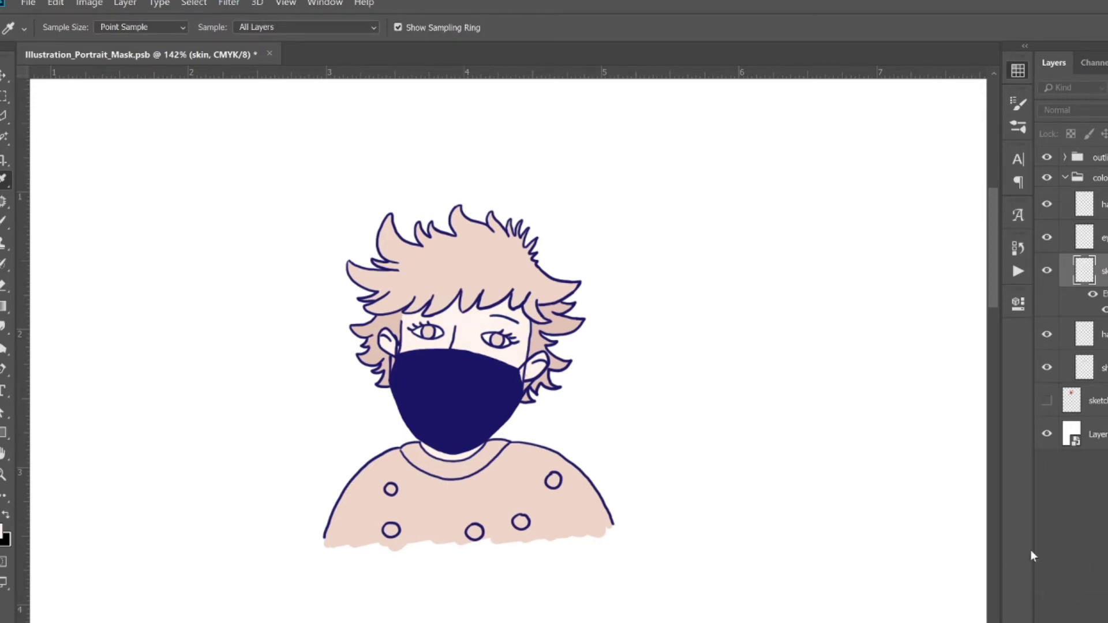
key(b)
key(i)
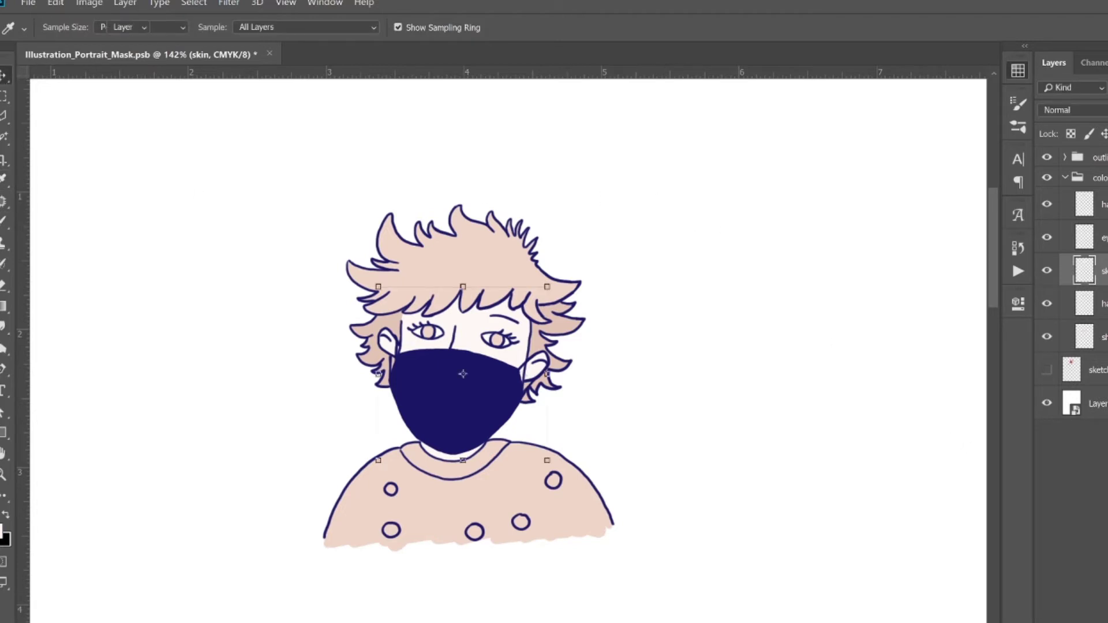
key(v)
click(1046, 270)
scroll(474, 502, down, 1)
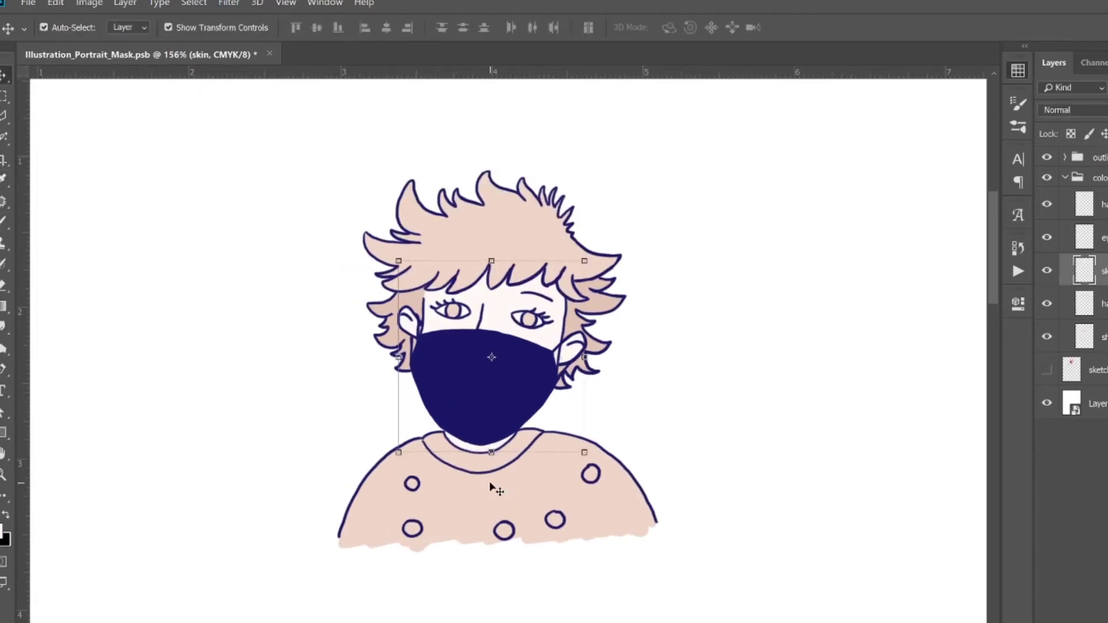
scroll(445, 451, up, 2)
- Give the back hair layer a colour overlay, trying navy and green before settling on the front-hair beige
click(575, 271)
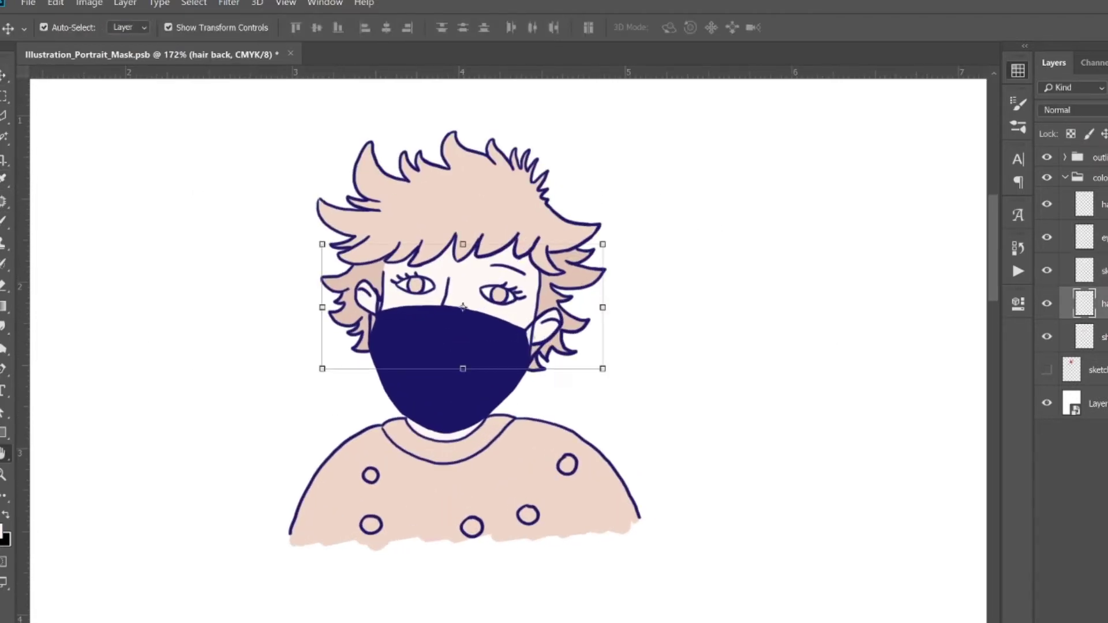
key(h)
click(468, 381)
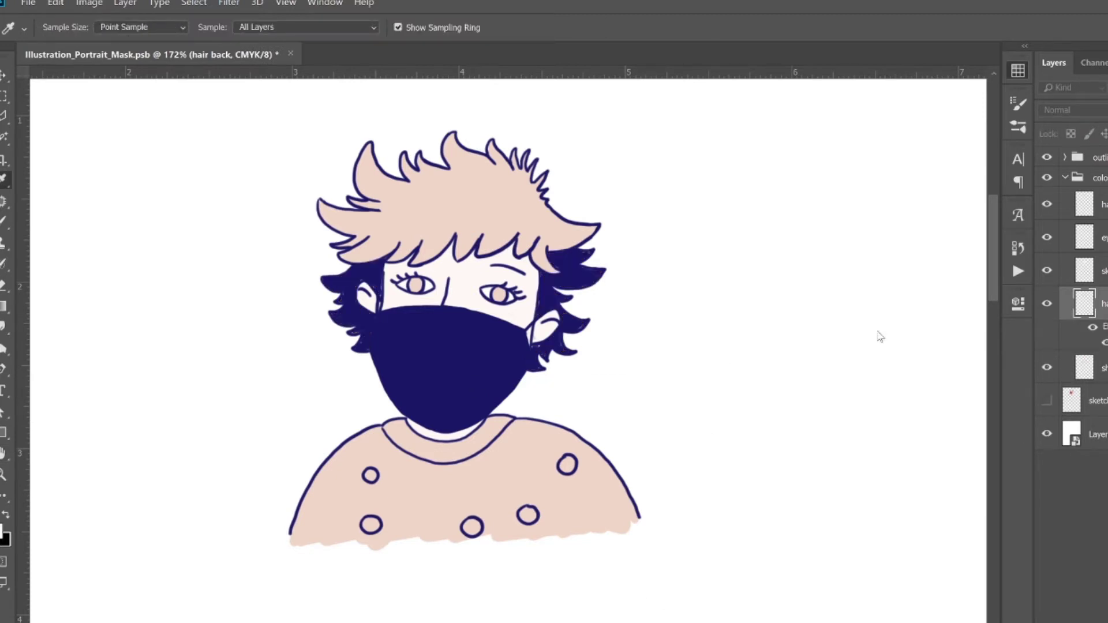
click(959, 133)
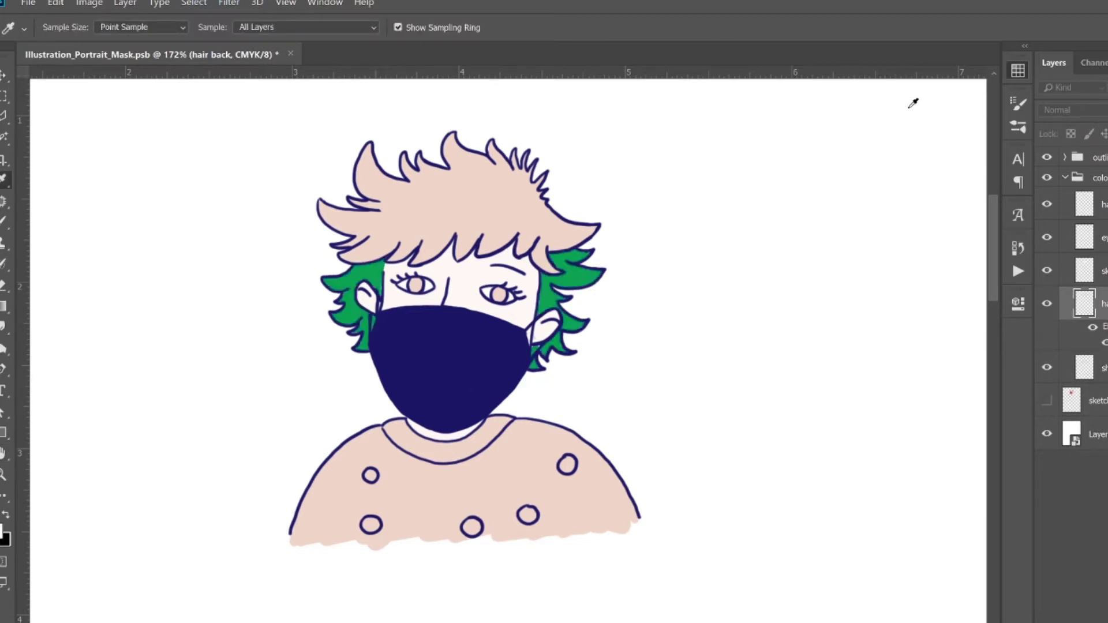
drag(913, 103, 983, 151)
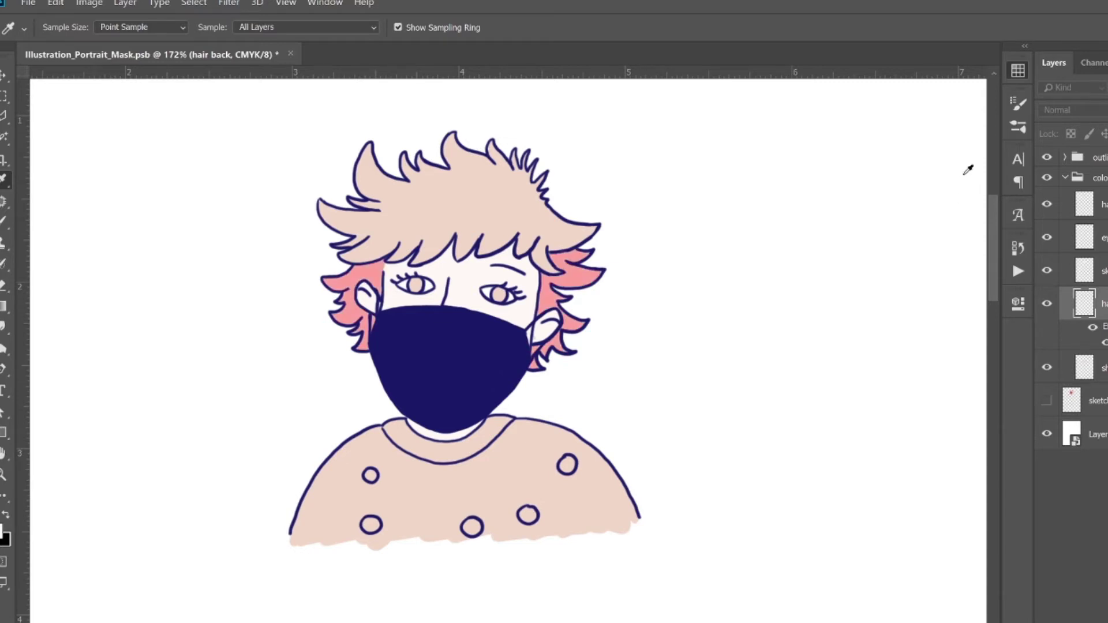
click(968, 170)
key(v)
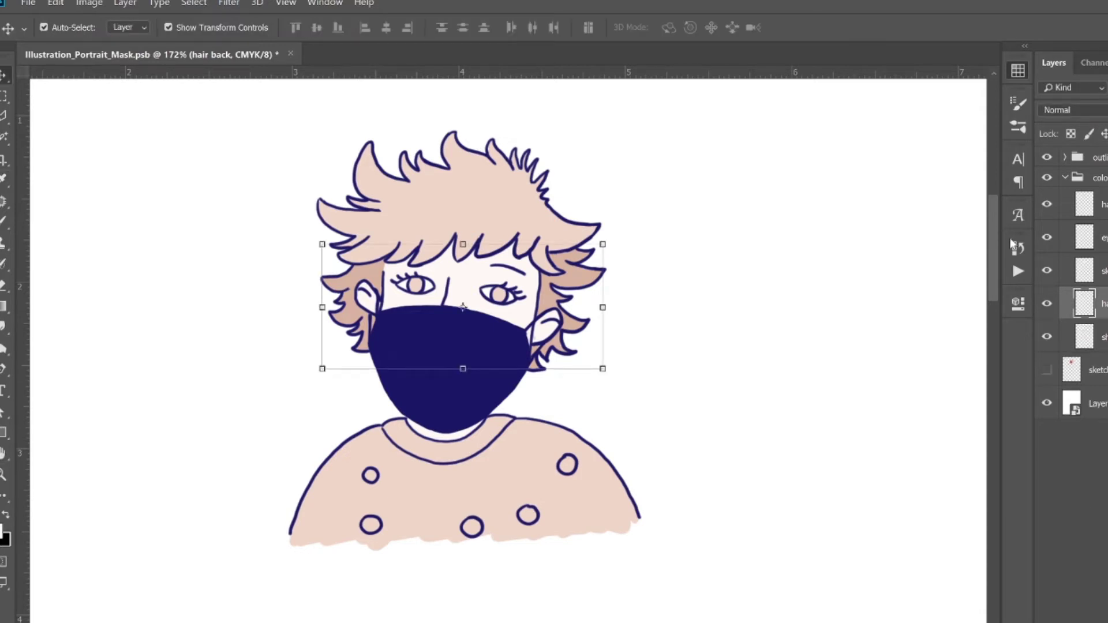
key(i)
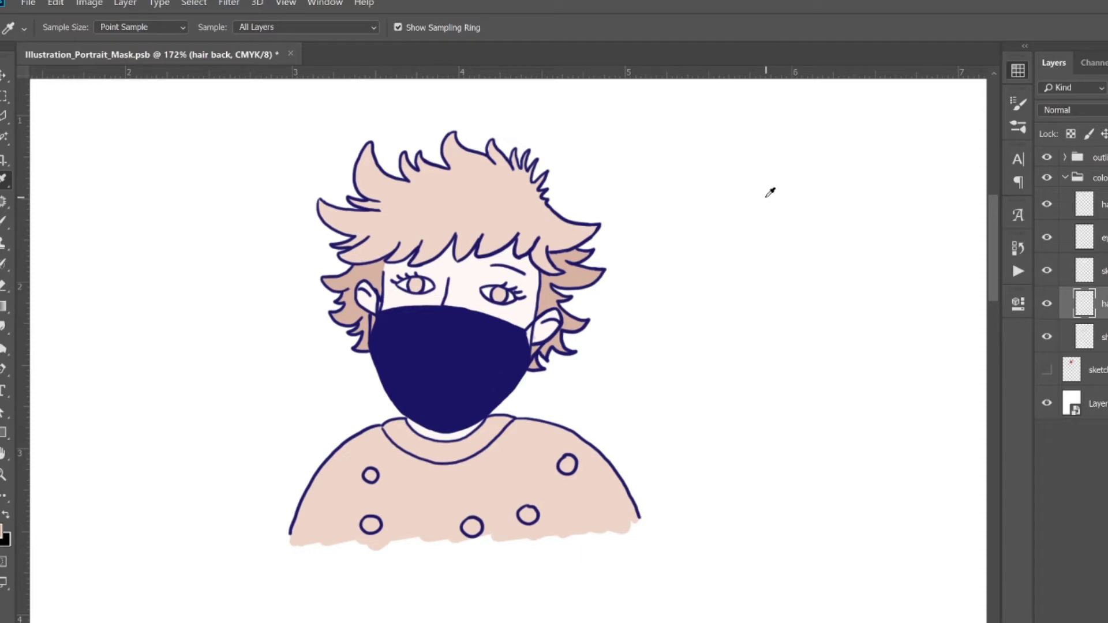
key(alt+bracketleft)
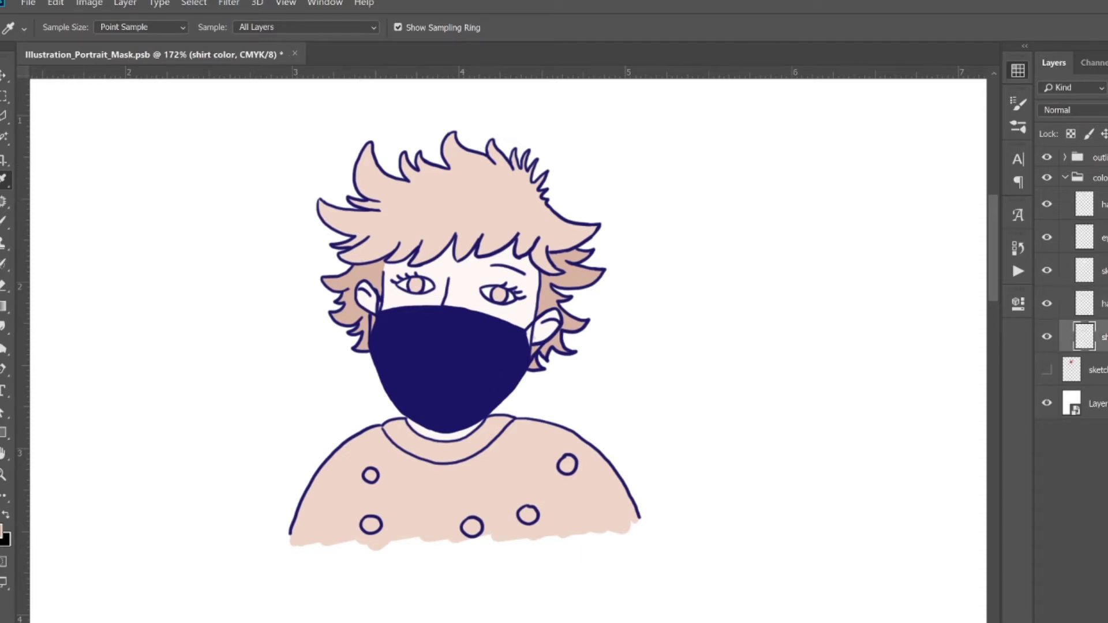
- Add a layer above skin and paint skin tone into the inner ears with a Normal-mode brush at size 20
key(alt+bracketright)
key(alt+bracketright)
key(ctrl+shift+alt+n)
scroll(426, 279, up, 3)
key(b)
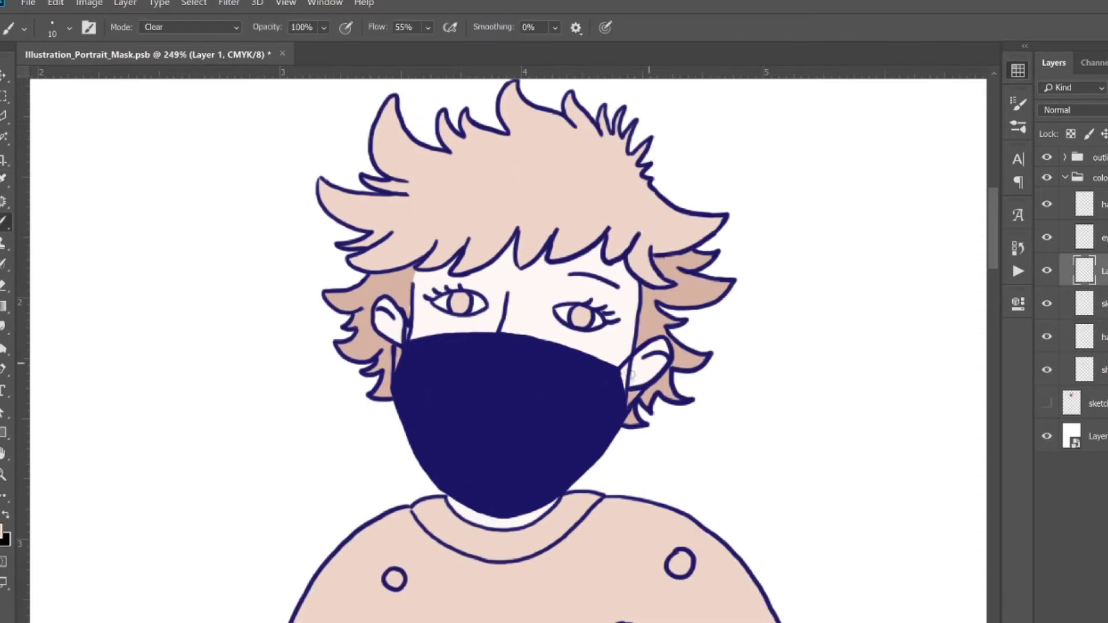
key(shift+alt+n)
drag(633, 374, 661, 359)
key(bracketright)
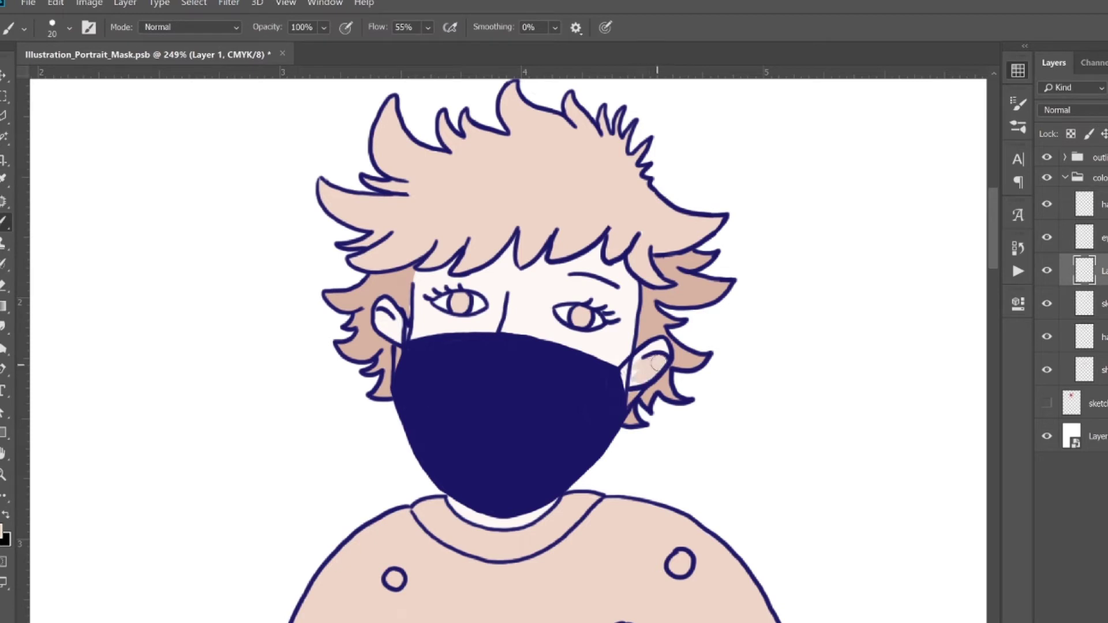
drag(392, 328, 386, 321)
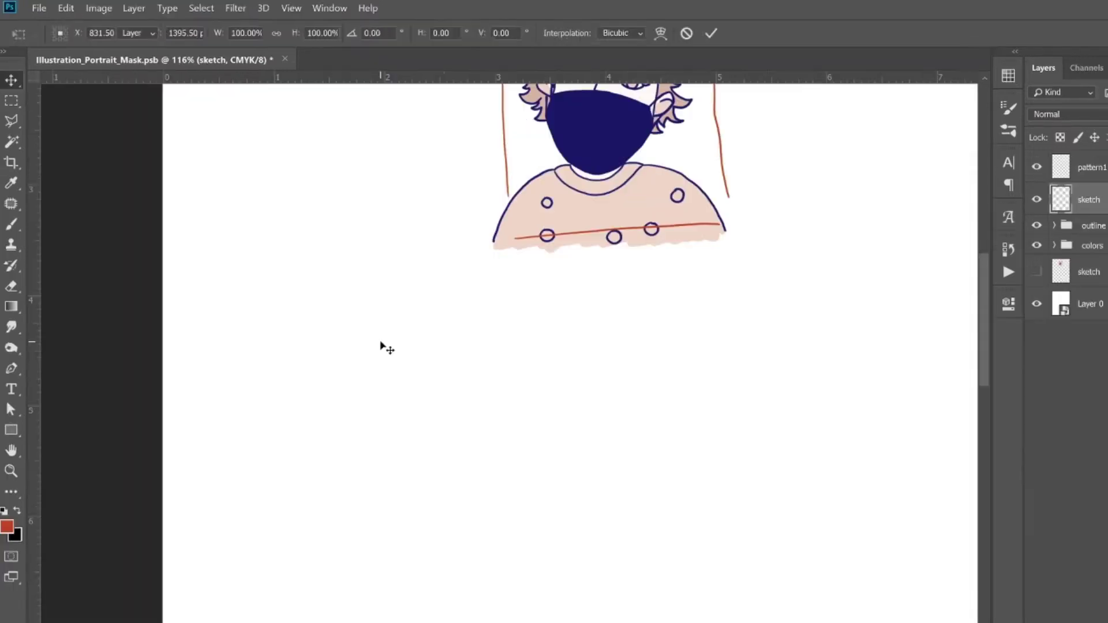
- Move the sketched rectangle below the figure and sample the mask's navy colour on pattern1
drag(487, 389, 310, 349)
key(alt+bracketright)
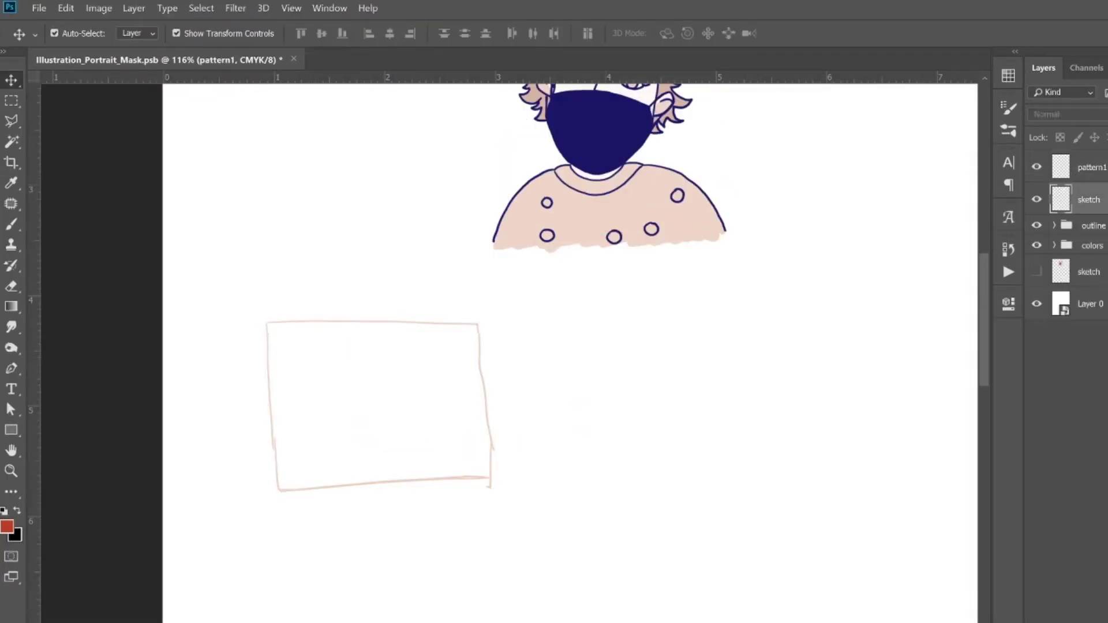
key(i)
click(598, 128)
key(b)
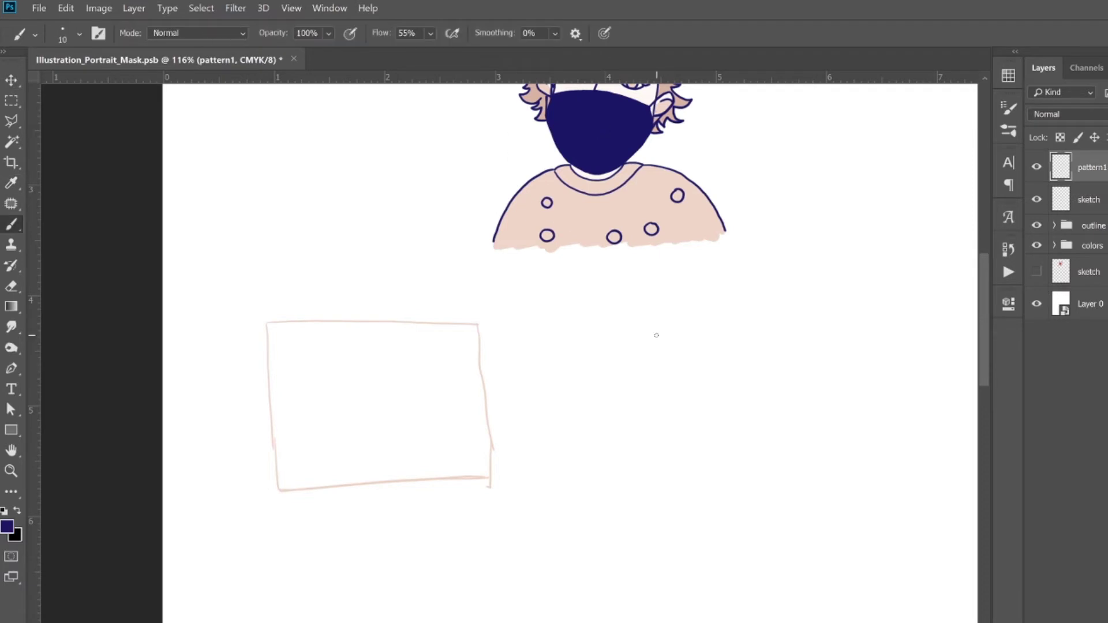
- Brush a cluster of small navy circles across the rectangle's centre, right and top
drag(291, 322, 341, 332)
drag(400, 387, 446, 405)
drag(444, 367, 495, 386)
drag(492, 431, 449, 446)
drag(540, 363, 539, 364)
drag(486, 342, 445, 322)
key(ctrl+z)
drag(532, 326, 531, 326)
drag(494, 307, 493, 308)
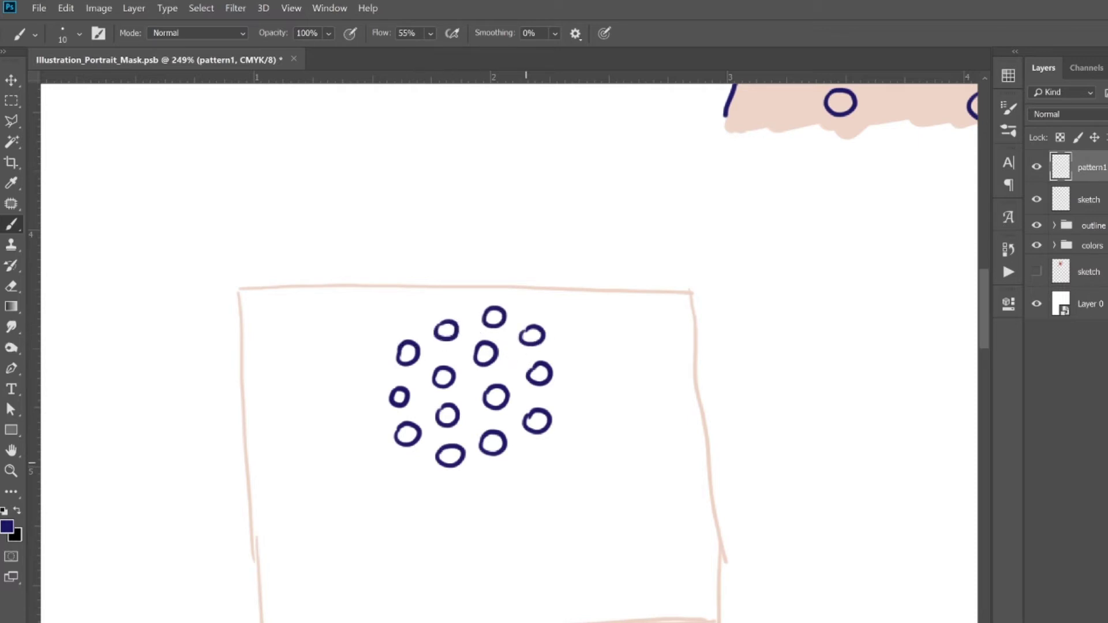
drag(531, 456, 531, 457)
drag(579, 388, 577, 389)
key(ctrl+z)
drag(580, 340, 578, 341)
drag(564, 304, 563, 305)
drag(611, 307, 611, 308)
drag(619, 365, 618, 367)
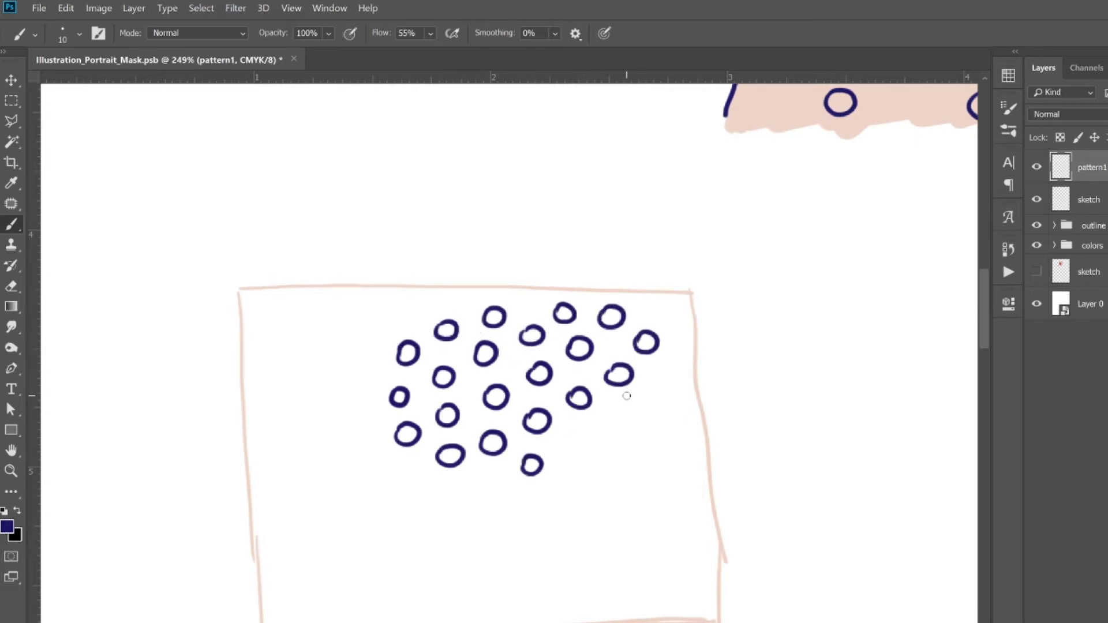
drag(623, 409, 622, 410)
drag(661, 302, 661, 304)
drag(687, 340, 686, 340)
drag(576, 436, 574, 437)
drag(667, 425, 666, 426)
drag(696, 397, 695, 398)
drag(616, 456, 616, 457)
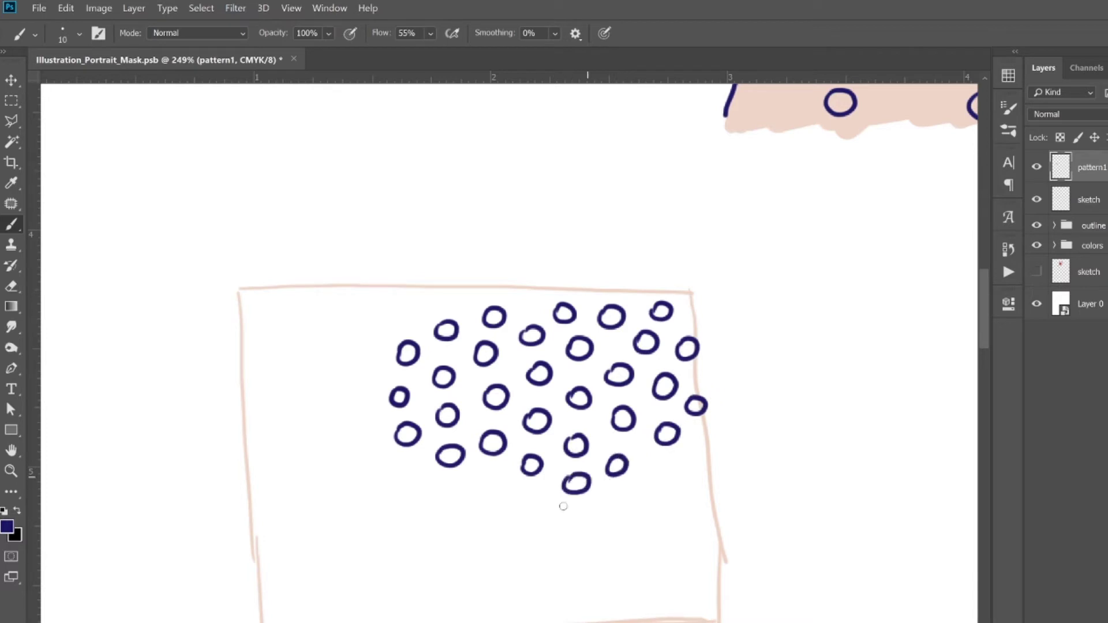
drag(490, 472, 488, 472)
drag(527, 492, 526, 493)
drag(615, 497, 614, 498)
mouse_move(651, 471)
mouse_down()
mouse_move(687, 450)
mouse_move(714, 472)
mouse_up()
drag(571, 514, 570, 515)
drag(408, 308, 459, 292)
drag(592, 286, 591, 287)
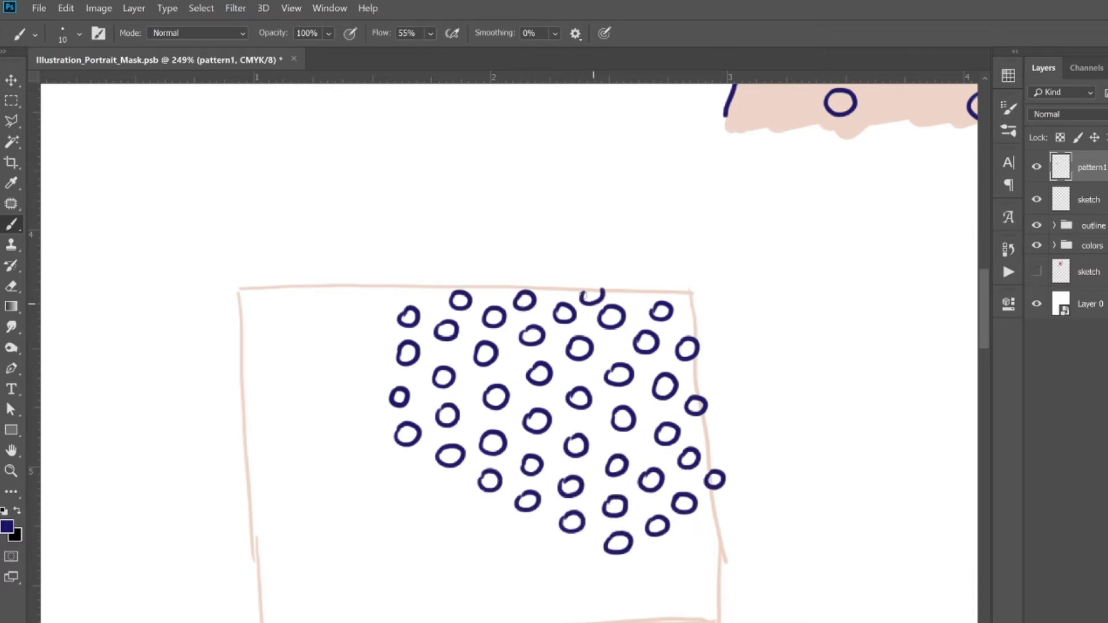
drag(427, 279, 426, 281)
drag(385, 286, 350, 296)
drag(318, 293, 317, 295)
drag(333, 335, 332, 336)
drag(366, 366, 330, 390)
drag(286, 323, 285, 325)
drag(274, 289, 248, 320)
drag(257, 391, 256, 392)
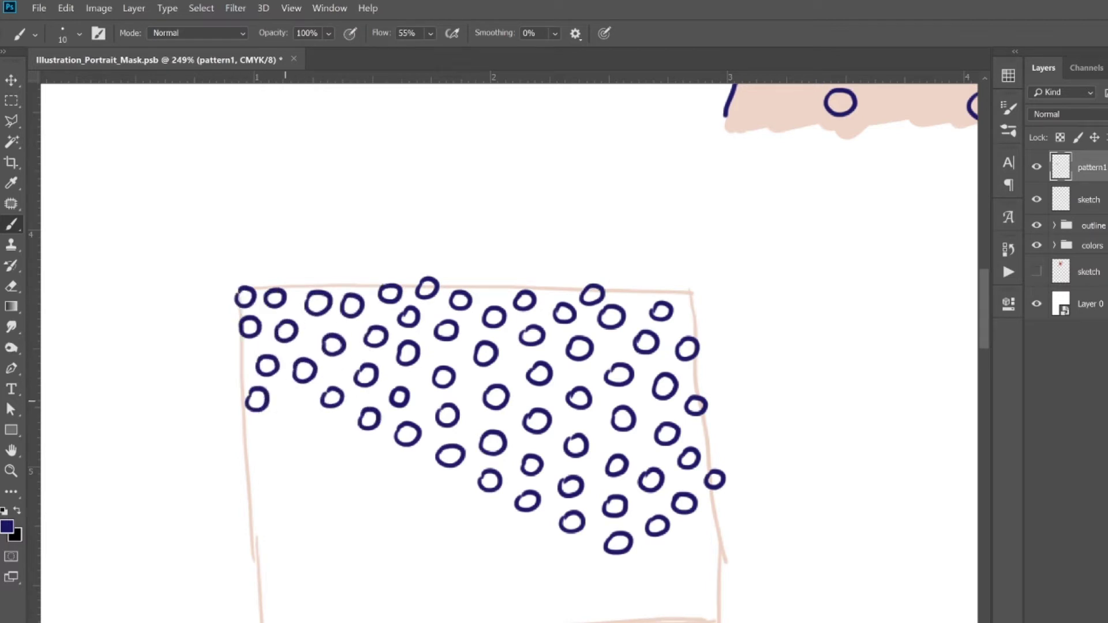
drag(321, 426, 320, 428)
drag(359, 440, 393, 464)
drag(469, 503, 431, 523)
drag(359, 471, 358, 473)
drag(503, 524, 579, 549)
drag(511, 569, 510, 571)
- Fill the remaining lower-left, bottom and edge gaps with navy circles until the square is covered
scroll(345, 433, down, 2)
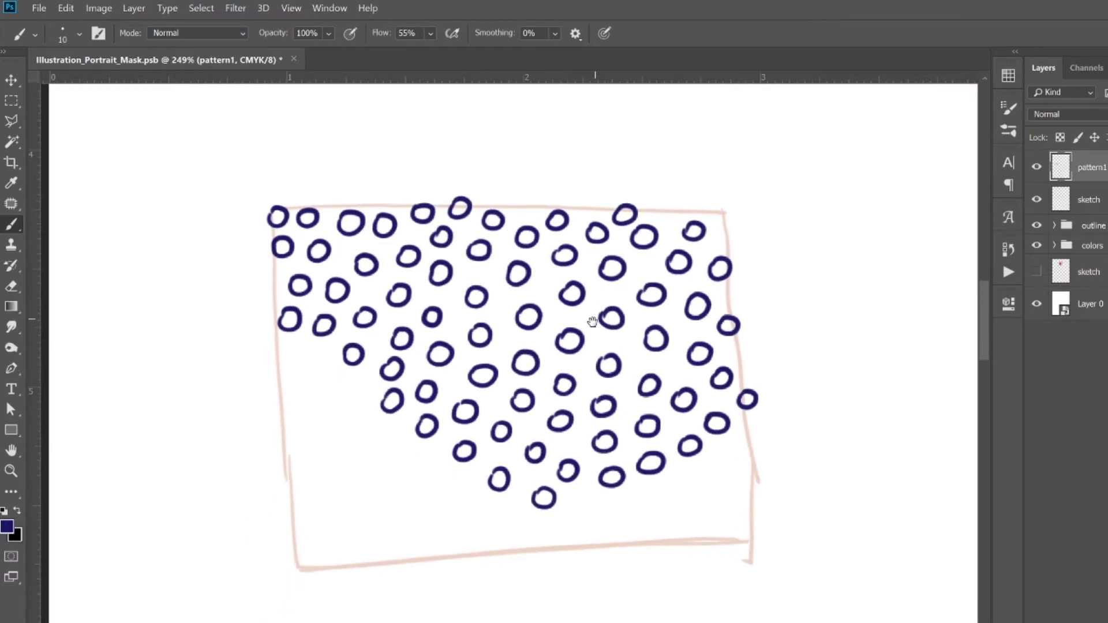
drag(349, 386, 348, 388)
drag(314, 357, 312, 357)
drag(284, 351, 282, 351)
drag(296, 397, 331, 418)
drag(406, 446, 405, 448)
drag(467, 491, 466, 492)
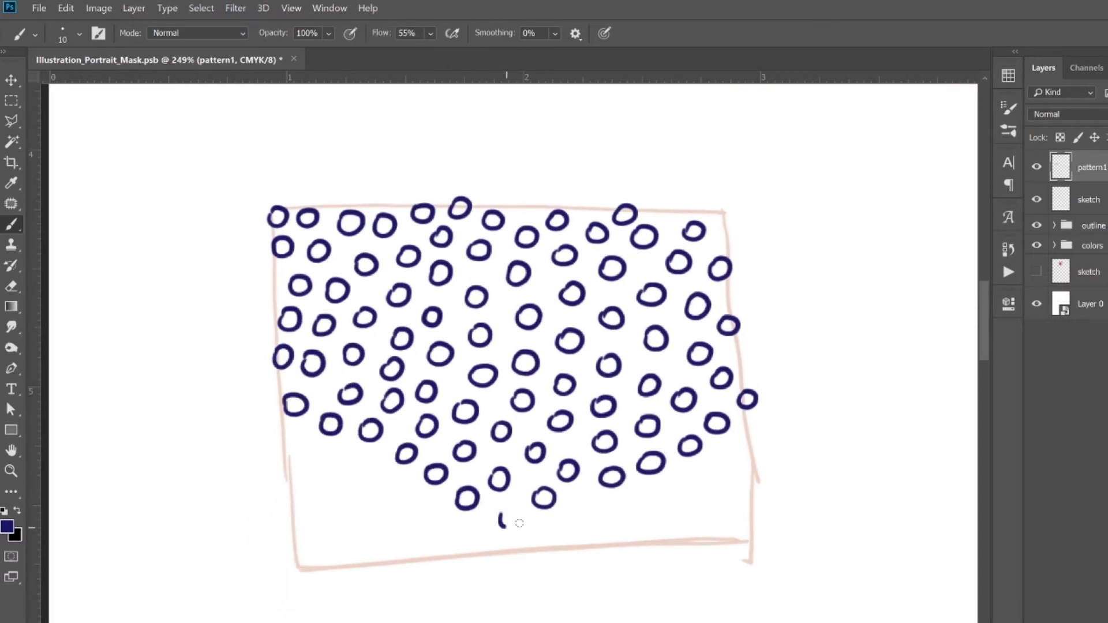
drag(588, 505, 586, 506)
drag(648, 496, 647, 497)
drag(724, 453, 722, 454)
drag(713, 499, 678, 515)
drag(651, 532, 715, 534)
drag(558, 525, 585, 543)
drag(484, 545, 484, 547)
drag(403, 486, 401, 488)
drag(432, 509, 431, 509)
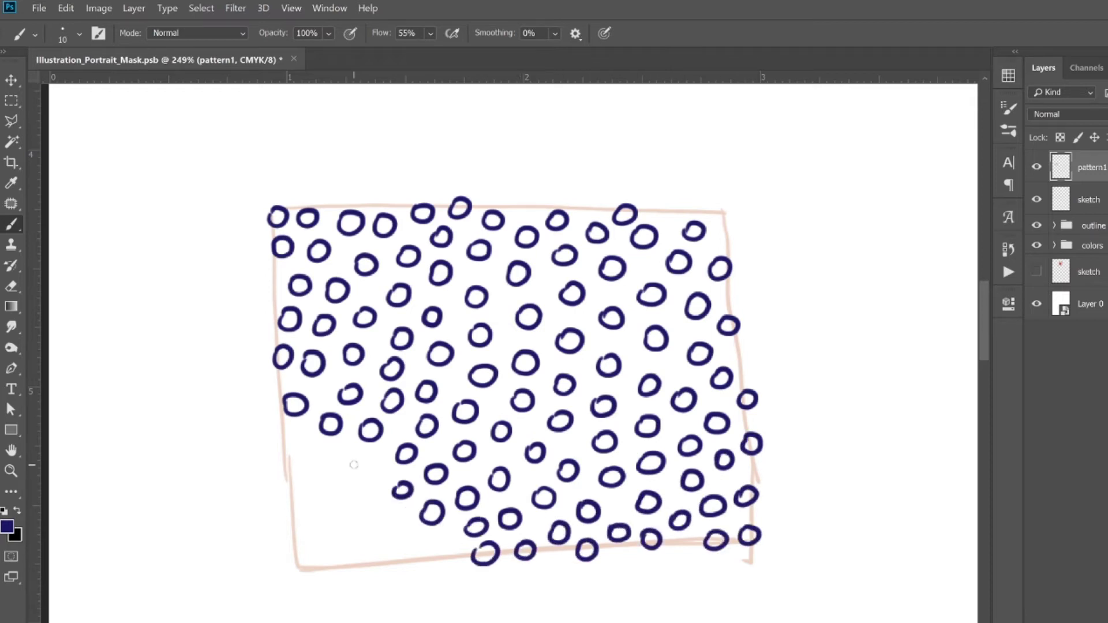
drag(359, 464, 358, 465)
drag(292, 439, 291, 441)
drag(336, 494, 335, 495)
drag(402, 529, 338, 530)
drag(304, 516, 302, 549)
drag(400, 561, 398, 563)
drag(645, 266, 644, 268)
drag(667, 216, 665, 216)
drag(728, 234, 727, 235)
drag(715, 213, 715, 214)
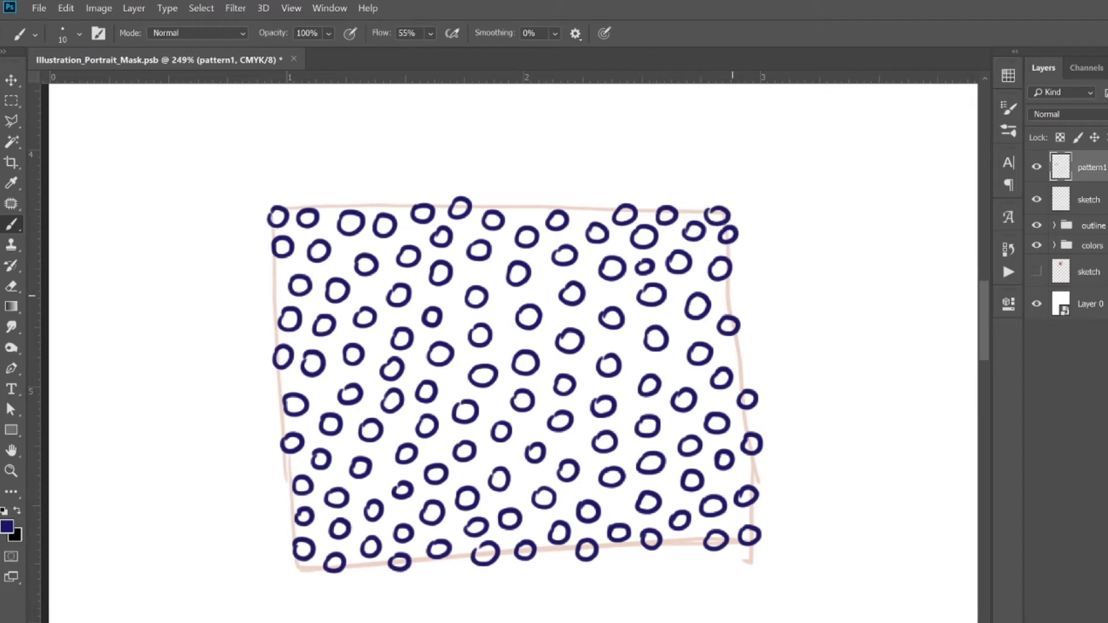
drag(738, 294, 737, 294)
drag(745, 359, 744, 360)
drag(525, 205, 524, 206)
drag(589, 207, 588, 208)
drag(276, 282, 274, 284)
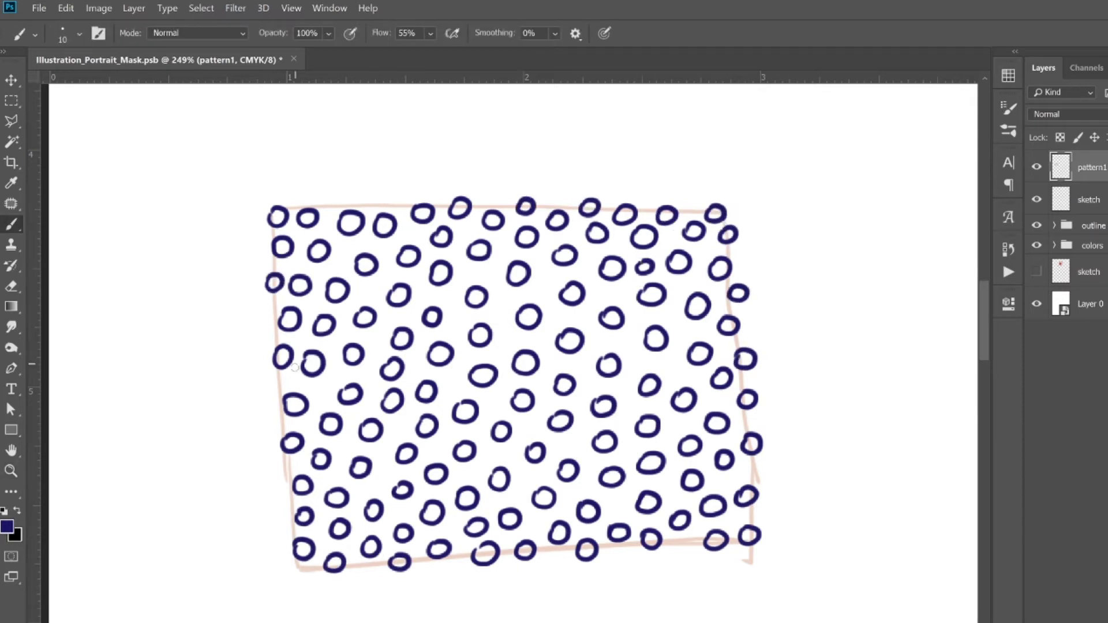
drag(678, 557, 677, 557)
drag(625, 569, 623, 571)
drag(551, 572, 551, 573)
drag(724, 572, 722, 572)
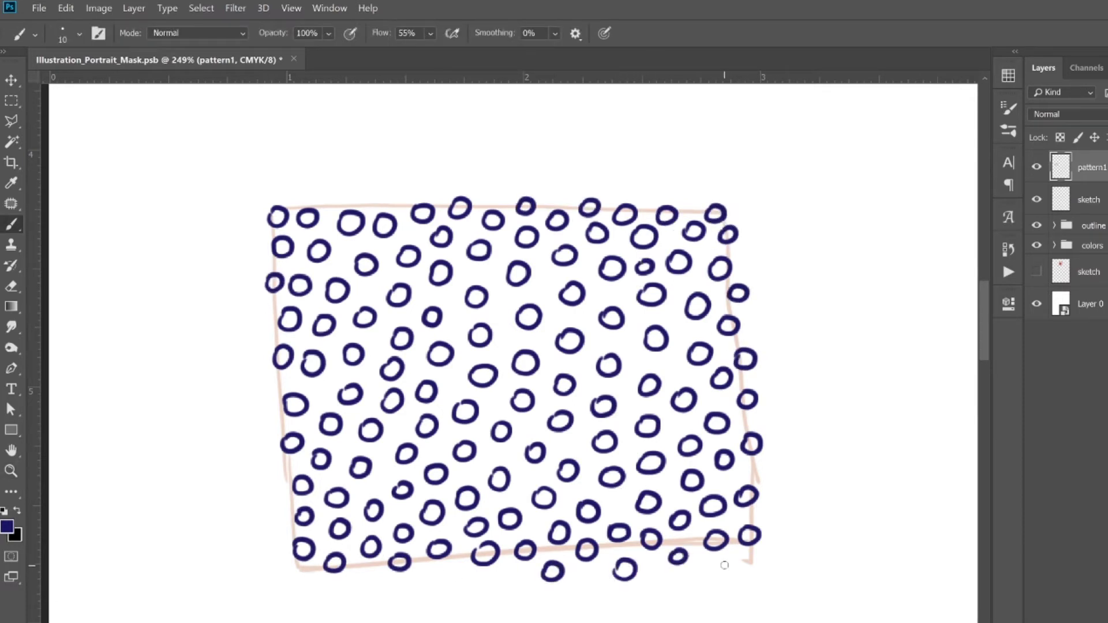
drag(277, 498, 272, 527)
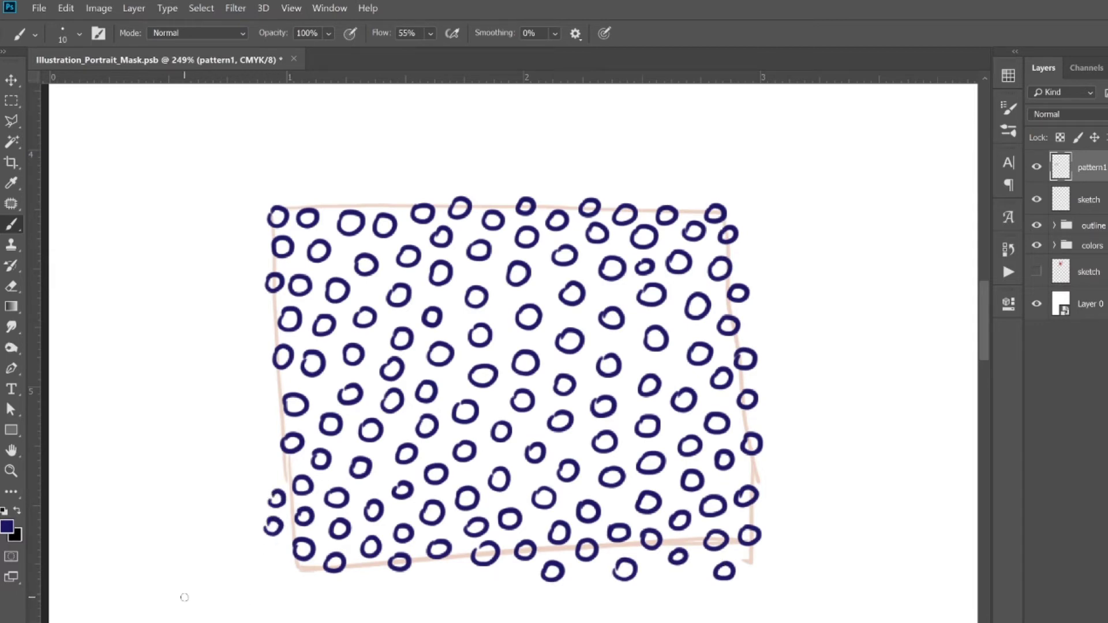
scroll(418, 399, down, 3)
key(v)
drag(267, 392, 23, 421)
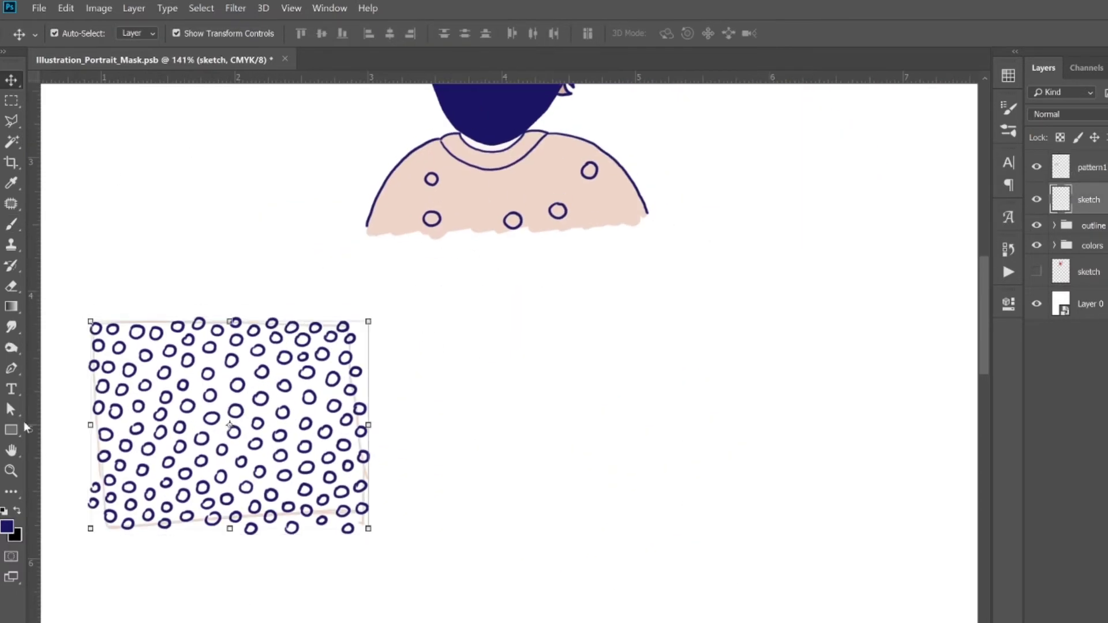
- Draw a rectangle framing the dot pattern with no fill and a thicker outline
click(11, 429)
drag(91, 323, 362, 529)
drag(412, 594, 412, 595)
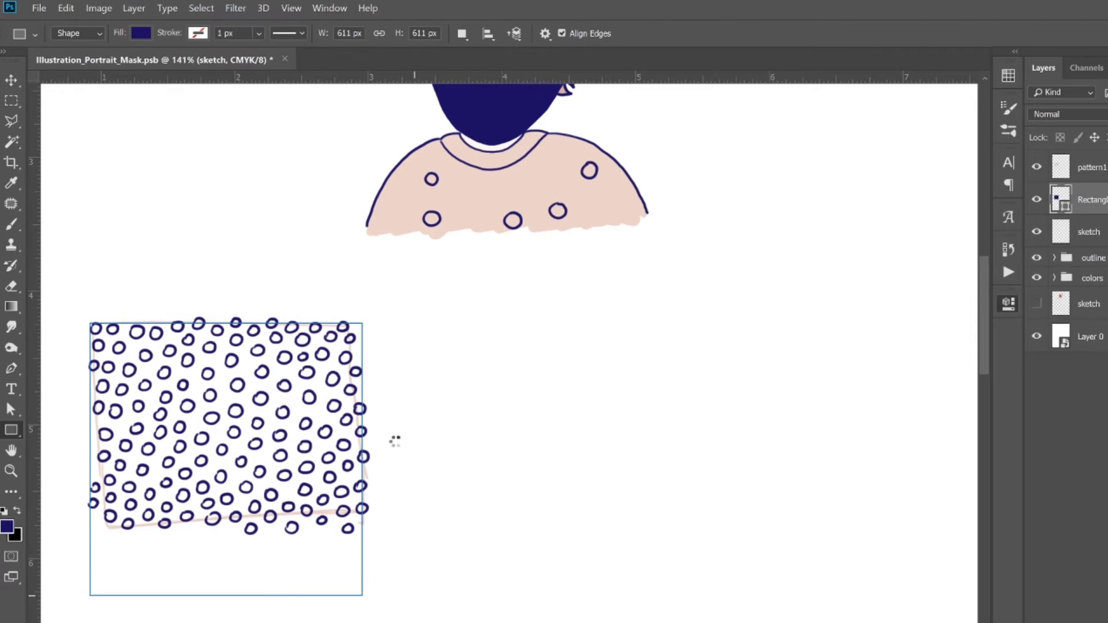
scroll(398, 444, down, 2)
click(141, 33)
click(124, 53)
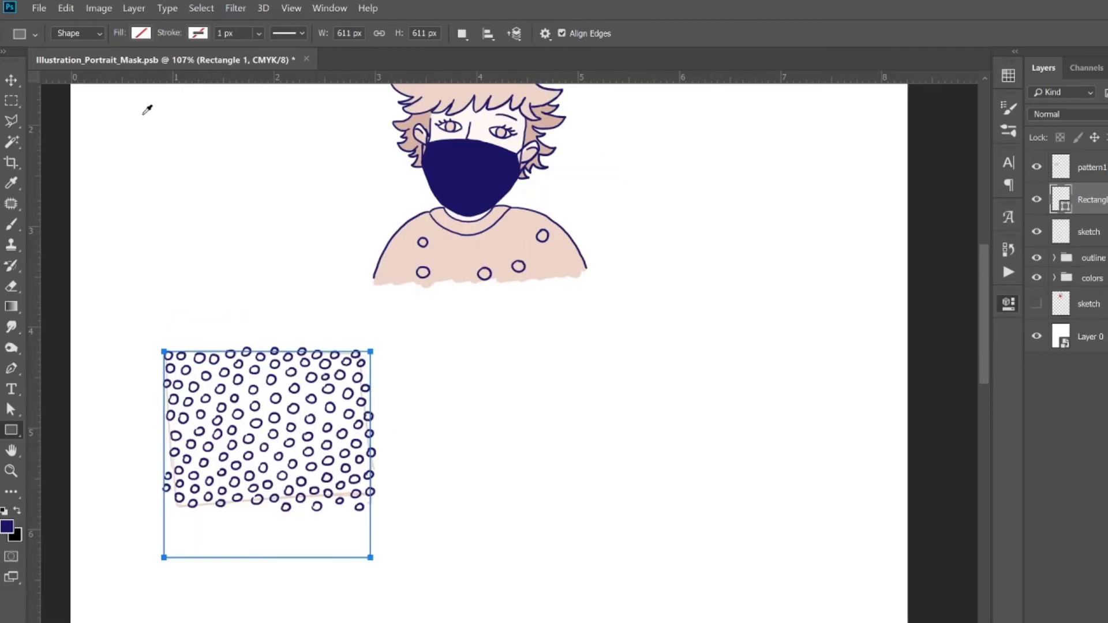
drag(258, 34, 275, 57)
- Delete the upper sketch layer and return to brushing on pattern1
click(1089, 232)
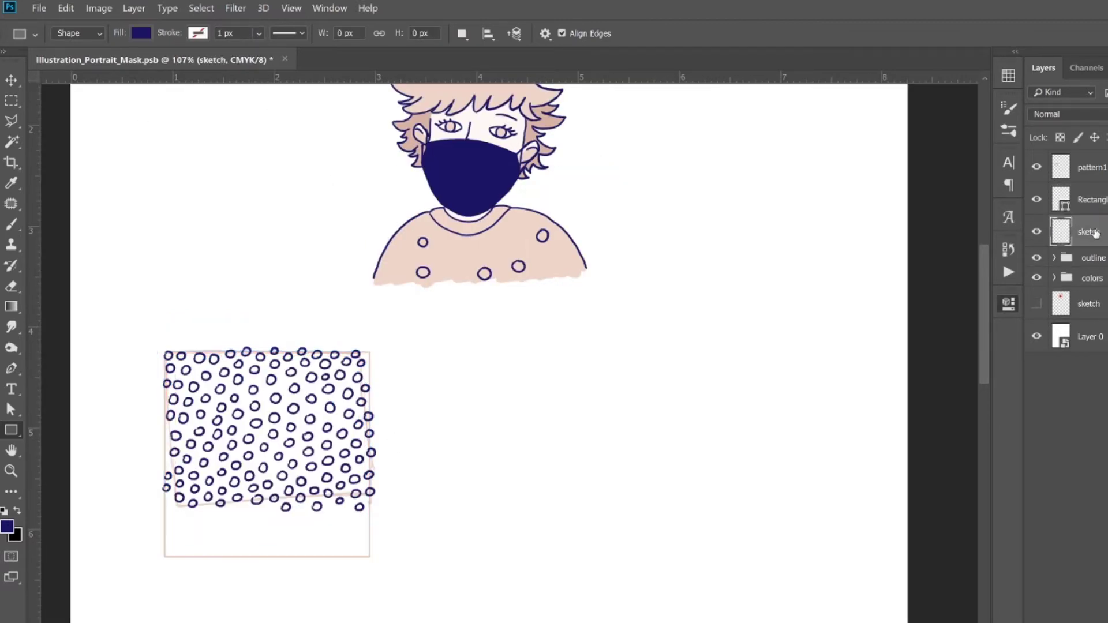
key(Delete)
scroll(267, 454, up, 3)
key(b)
key(alt+bracketright)
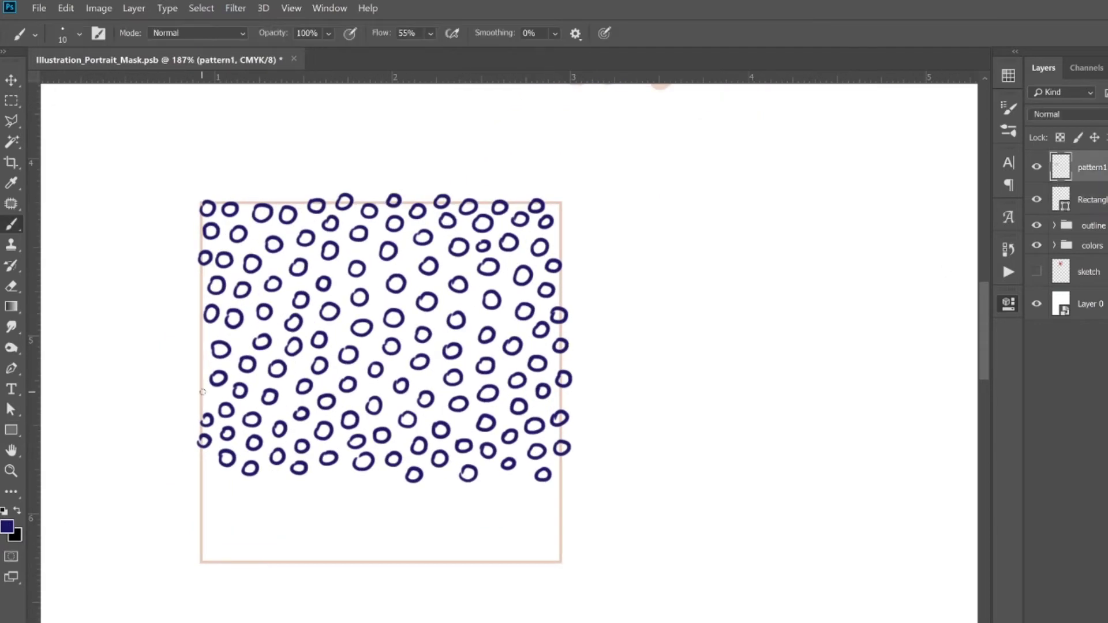
- Add navy circles at the top-right edge and along the frame's bottom and lower-left corner
drag(556, 245, 557, 243)
drag(557, 207, 558, 206)
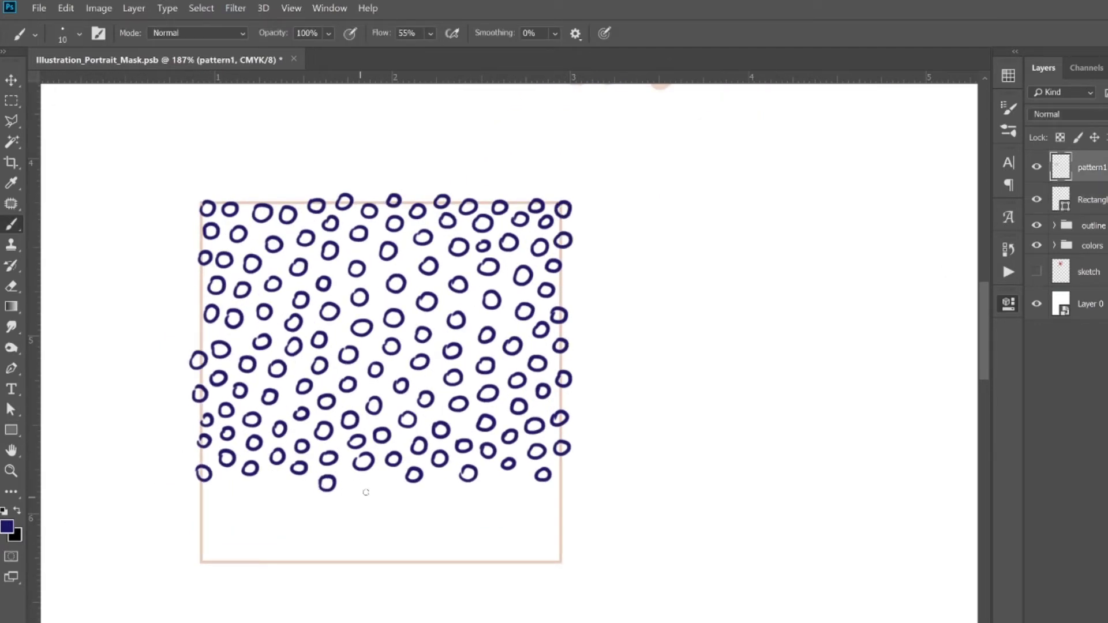
drag(364, 485, 363, 485)
drag(394, 491, 392, 491)
drag(444, 489, 498, 486)
drag(534, 496, 532, 496)
drag(556, 494, 556, 494)
drag(503, 519, 501, 519)
drag(440, 526, 439, 525)
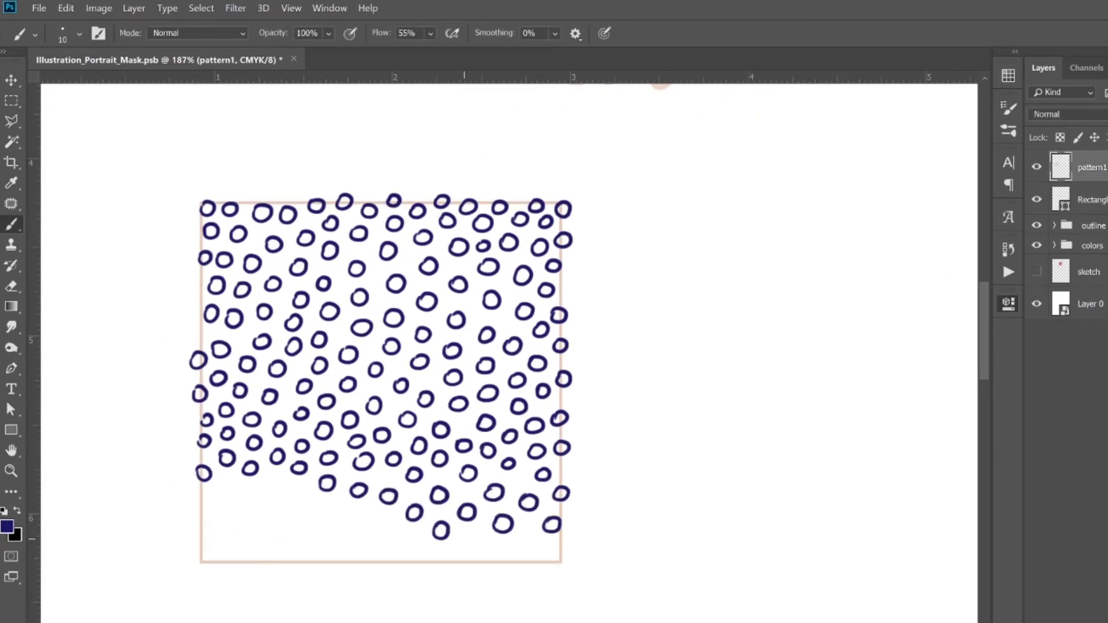
drag(528, 539, 498, 552)
drag(305, 499, 304, 499)
drag(393, 536, 393, 533)
drag(421, 545, 420, 544)
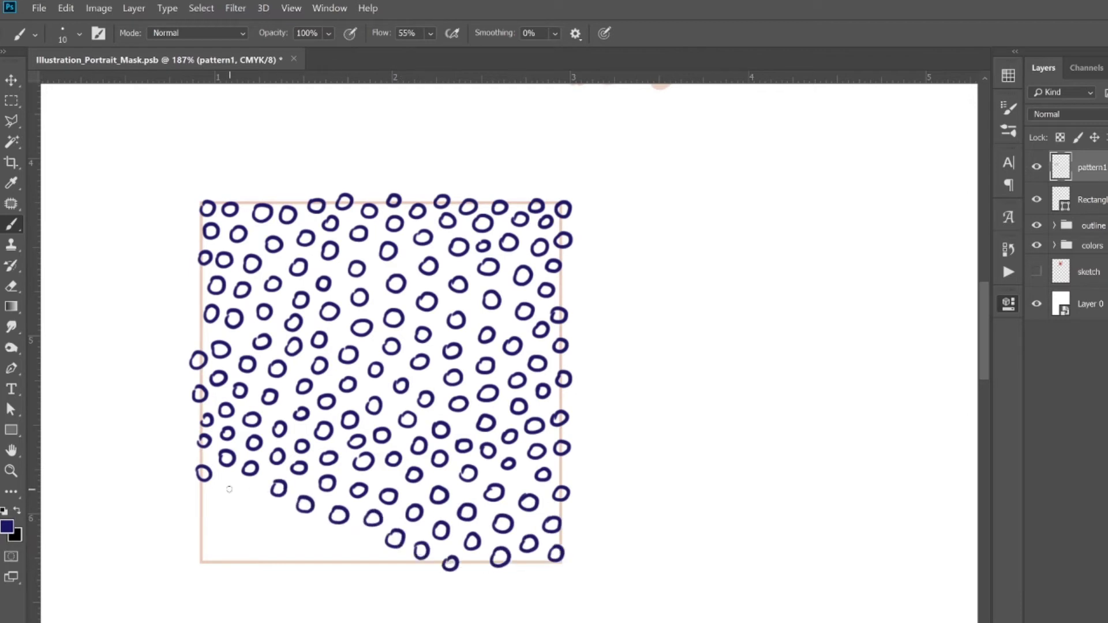
drag(231, 483, 229, 482)
drag(224, 511, 204, 536)
drag(283, 545, 313, 524)
drag(344, 537, 343, 536)
drag(318, 553, 317, 552)
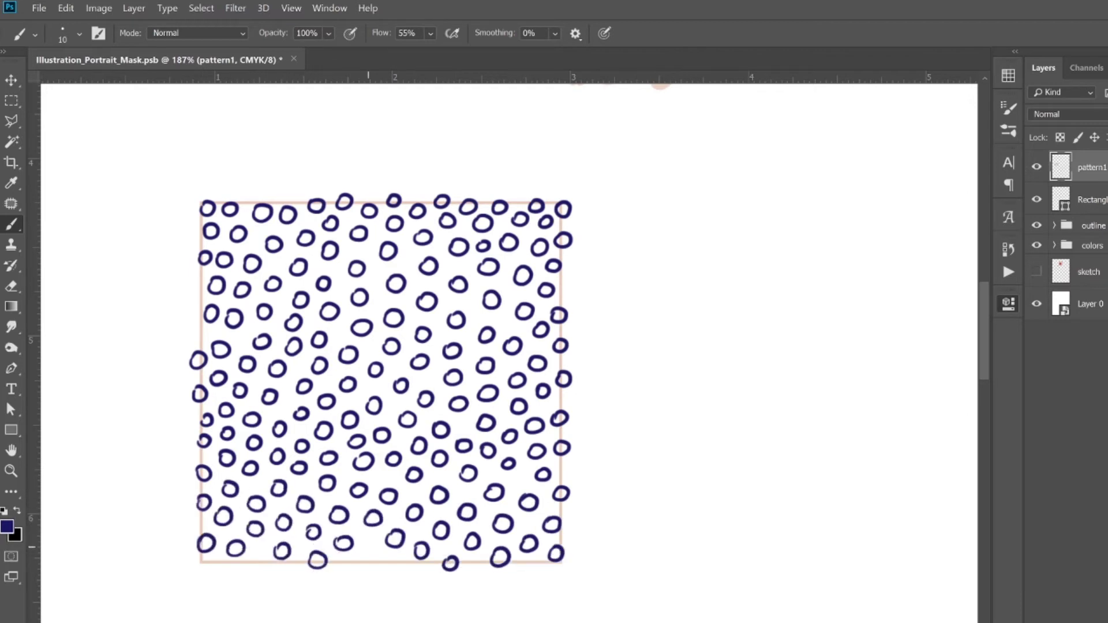
drag(249, 559, 249, 559)
scroll(249, 559, down, 3)
- Duplicate the framing square twice to the right and distribute the three squares evenly
key(v)
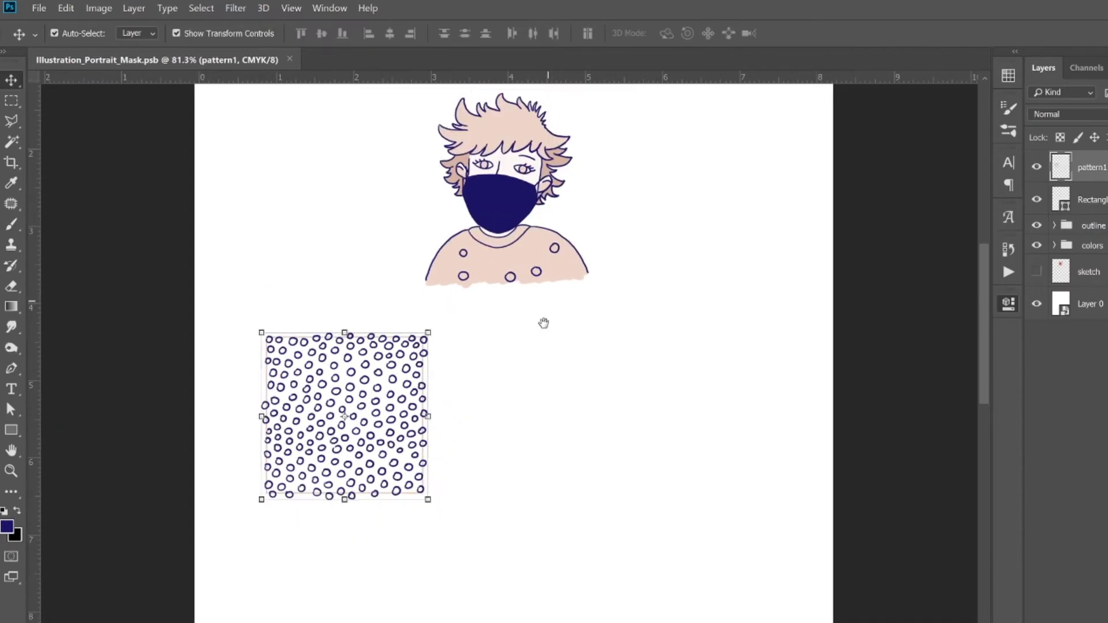
click(1090, 199)
drag(282, 514, 477, 514)
scroll(581, 173, down, 2)
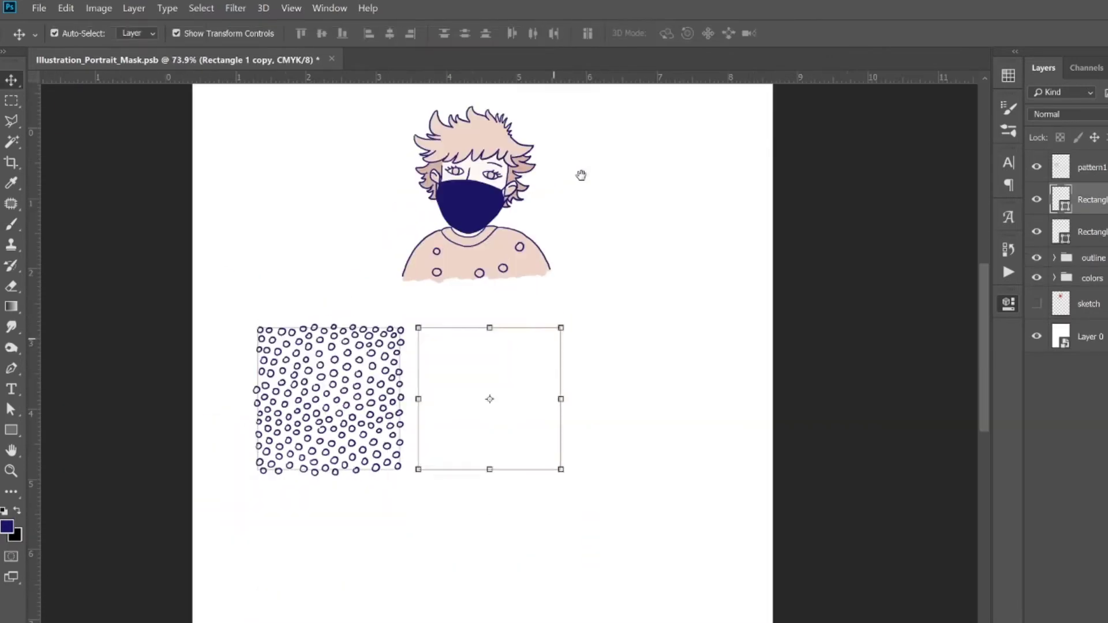
key(ctrl+alt+t)
drag(491, 450, 662, 450)
key(Return)
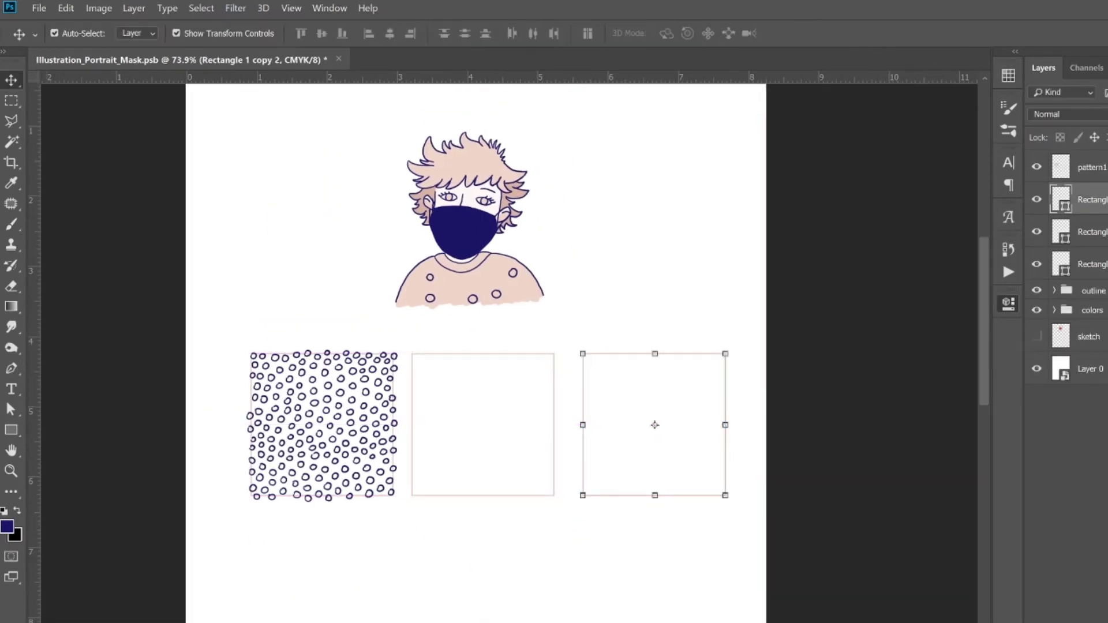
shift+click(1091, 167)
click(533, 33)
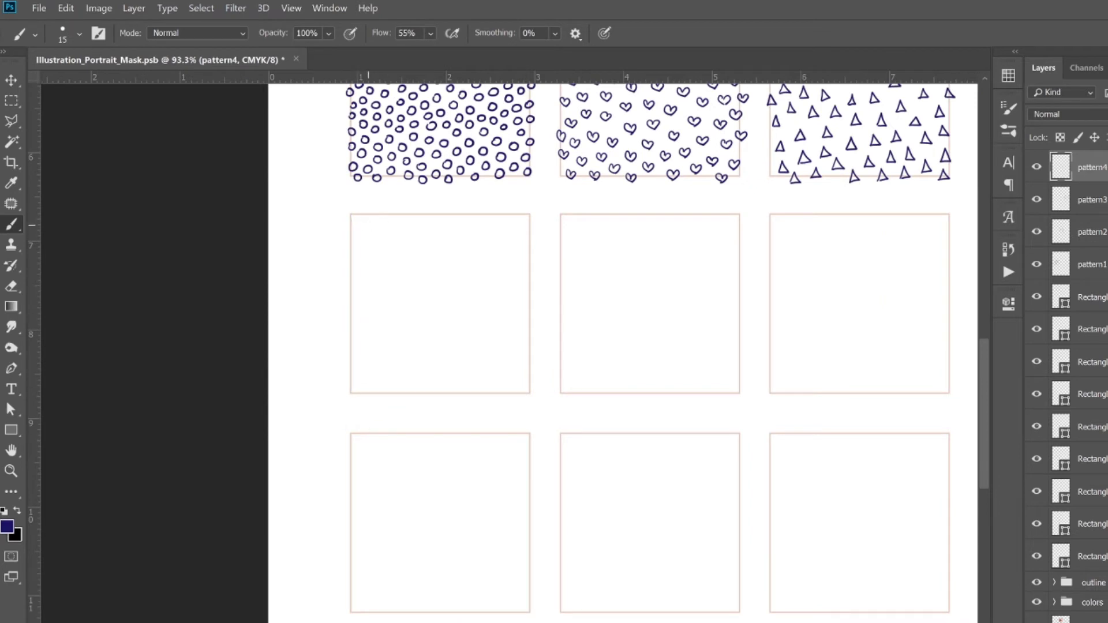
- On pattern4, brush horizontal navy stripes across the top of the fourth box, undoing a stray stroke
mouse_move(352, 215)
mouse_down()
mouse_move(530, 215)
mouse_move(490, 220)
mouse_up()
drag(399, 236, 529, 235)
mouse_move(351, 241)
mouse_down()
mouse_move(530, 242)
mouse_move(536, 255)
mouse_up()
mouse_move(381, 263)
mouse_down()
mouse_move(530, 262)
mouse_move(349, 263)
mouse_up()
mouse_move(349, 269)
mouse_down()
mouse_move(531, 270)
mouse_move(349, 278)
mouse_up()
drag(430, 368, 484, 332)
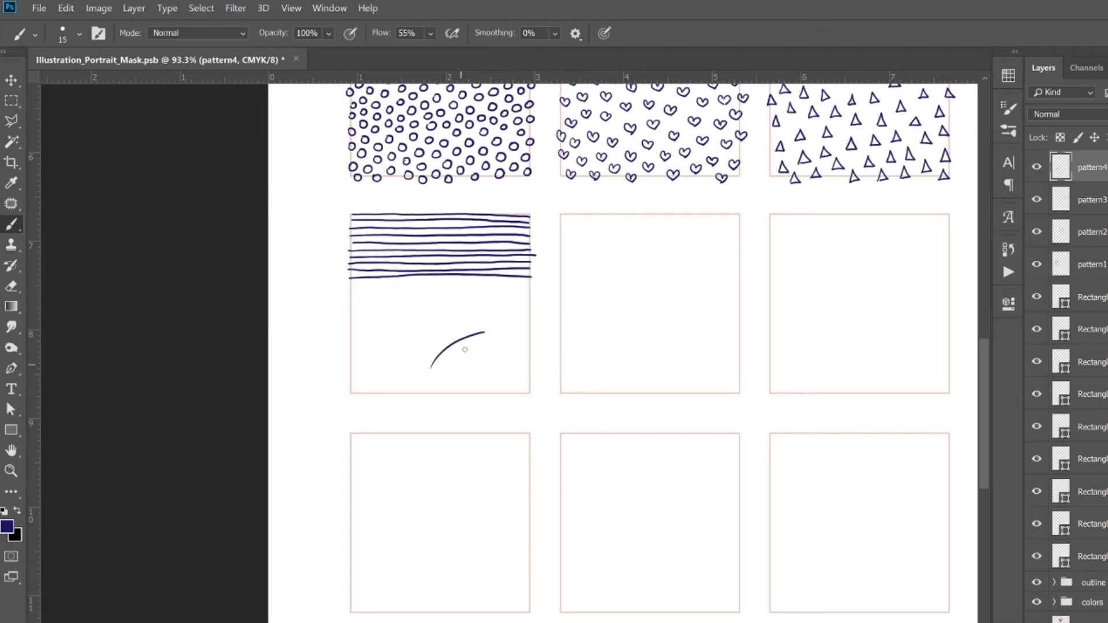
key(ctrl+z)
- Continue the stripes down to the box's bottom edge and duplicate the pattern4 layer
mouse_move(349, 284)
mouse_down()
mouse_move(532, 284)
mouse_move(531, 299)
mouse_up()
drag(346, 304, 532, 303)
drag(532, 312, 347, 309)
drag(349, 316, 533, 324)
mouse_move(350, 330)
mouse_down()
mouse_move(532, 332)
mouse_move(349, 340)
mouse_move(532, 318)
mouse_move(367, 314)
mouse_move(531, 322)
mouse_move(532, 345)
mouse_up()
scroll(368, 357, down, 1)
key(ctrl+z)
drag(352, 350, 521, 353)
scroll(522, 352, down, 1)
scroll(522, 352, down, 1)
key(ctrl+j)
- Move the stripe copy into the middle box and rotate it a quarter turn into a crosshatch grid
key(v)
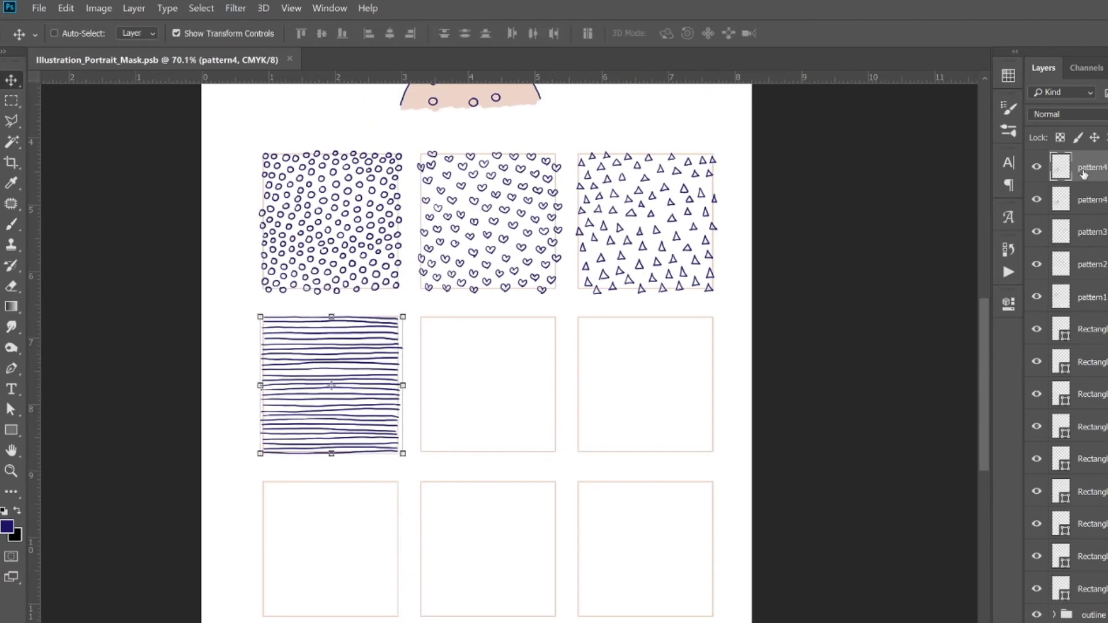
mouse_move(385, 335)
mouse_down()
mouse_move(544, 334)
mouse_move(571, 462)
mouse_up()
key(Return)
scroll(597, 385, up, 2)
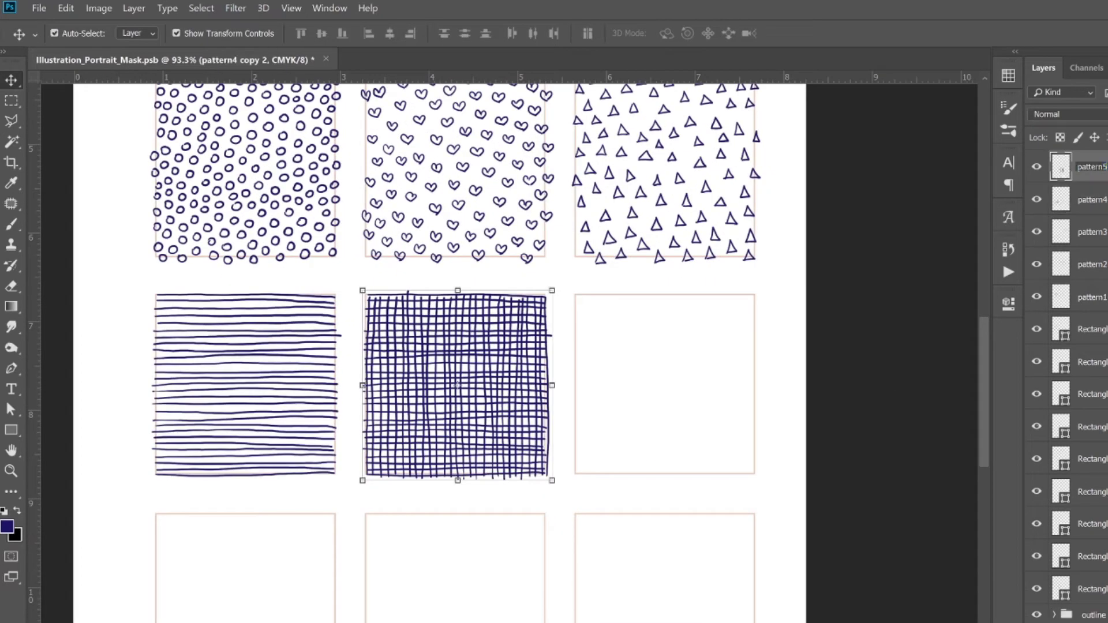
- Duplicate the original stripes into the right box and tilt them slightly to cross
click(242, 381)
key(ctrl+j)
drag(247, 385, 670, 384)
key(Return)
drag(771, 285, 672, 324)
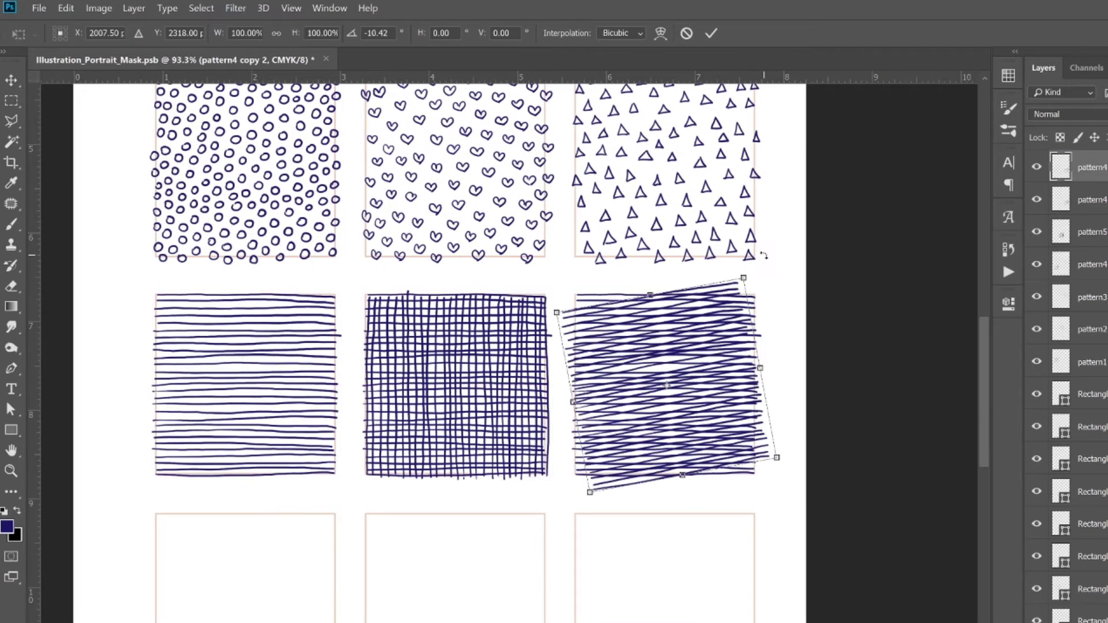
key(Return)
scroll(673, 324, up, 2)
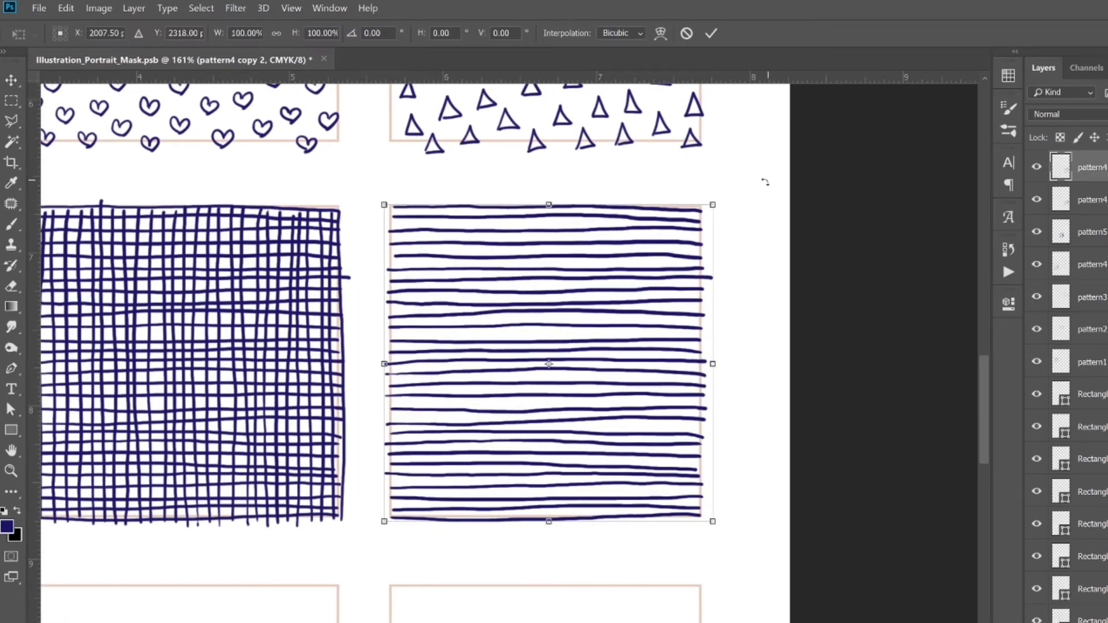
drag(753, 264, 769, 307)
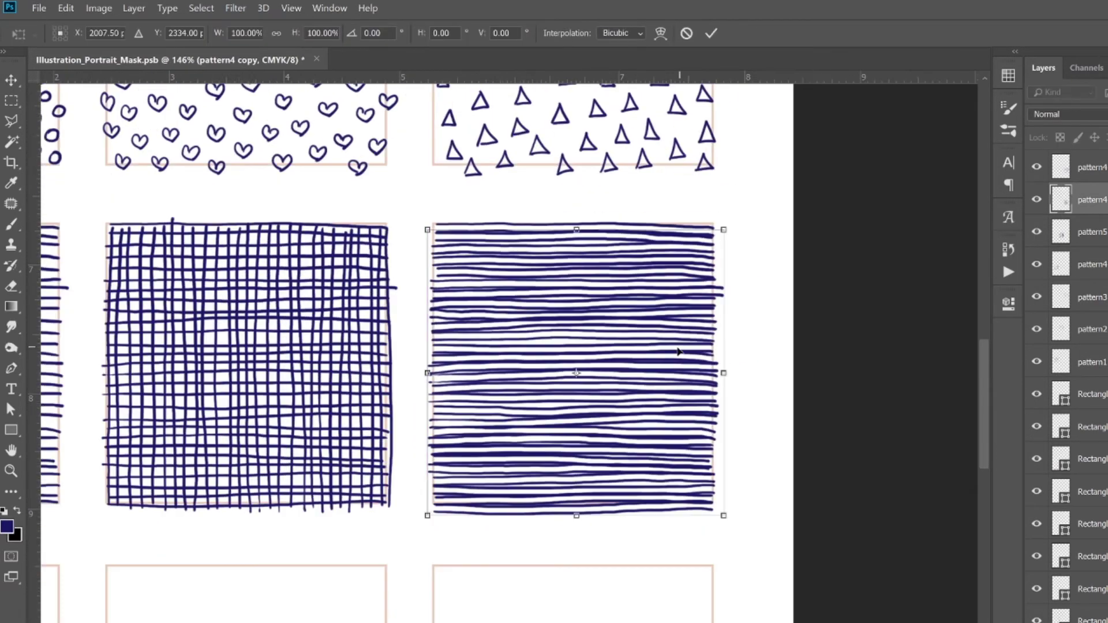
drag(713, 238, 668, 435)
key(Return)
- Free-transform the right-box stripes and name the layer pattern5
scroll(668, 435, down, 3)
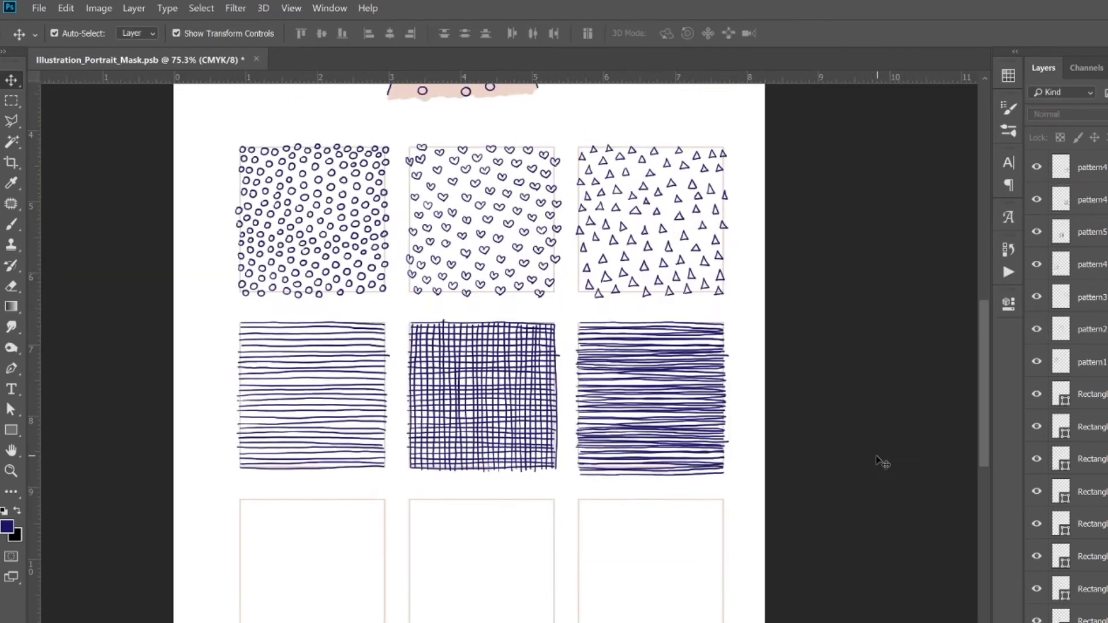
scroll(673, 401, up, 2)
key(ctrl+t)
key(Return)
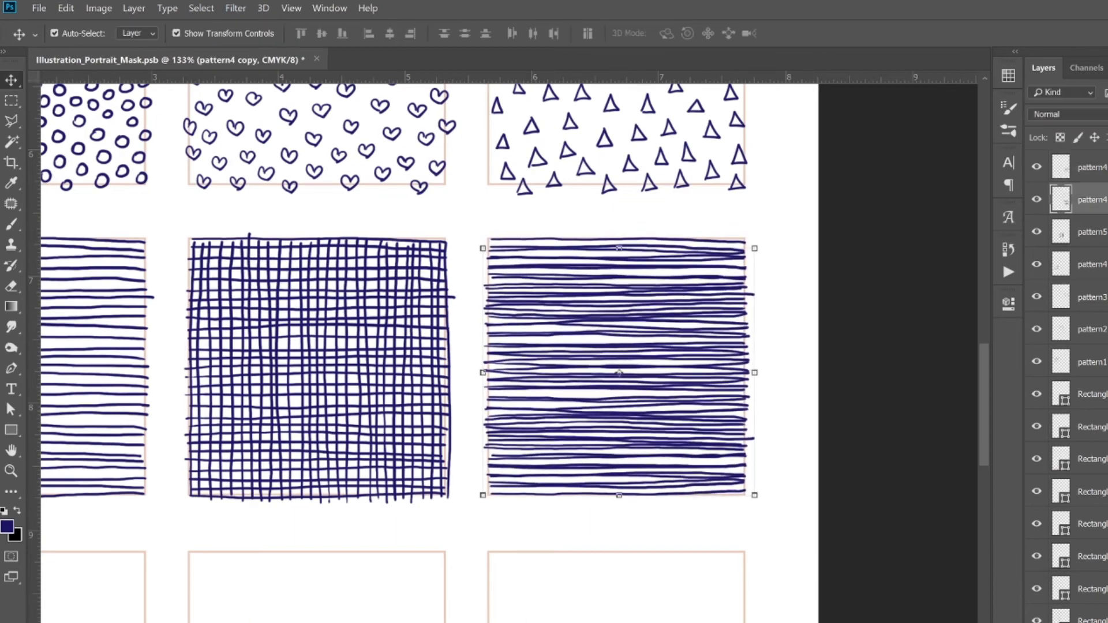
text(pattern5)
key(Return)
scroll(833, 306, down, 5)
scroll(833, 306, up, 3)
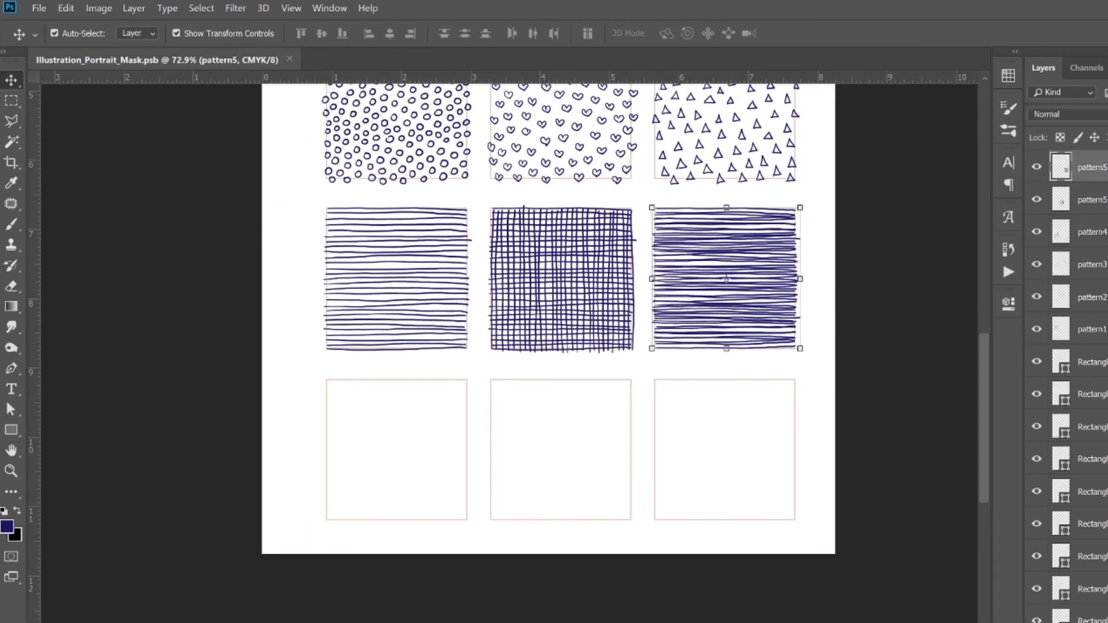
- Add layer pattern7 and dab the first navy brush dots in the lower-left box
key(Return)
key(b)
scroll(374, 509, up, 3)
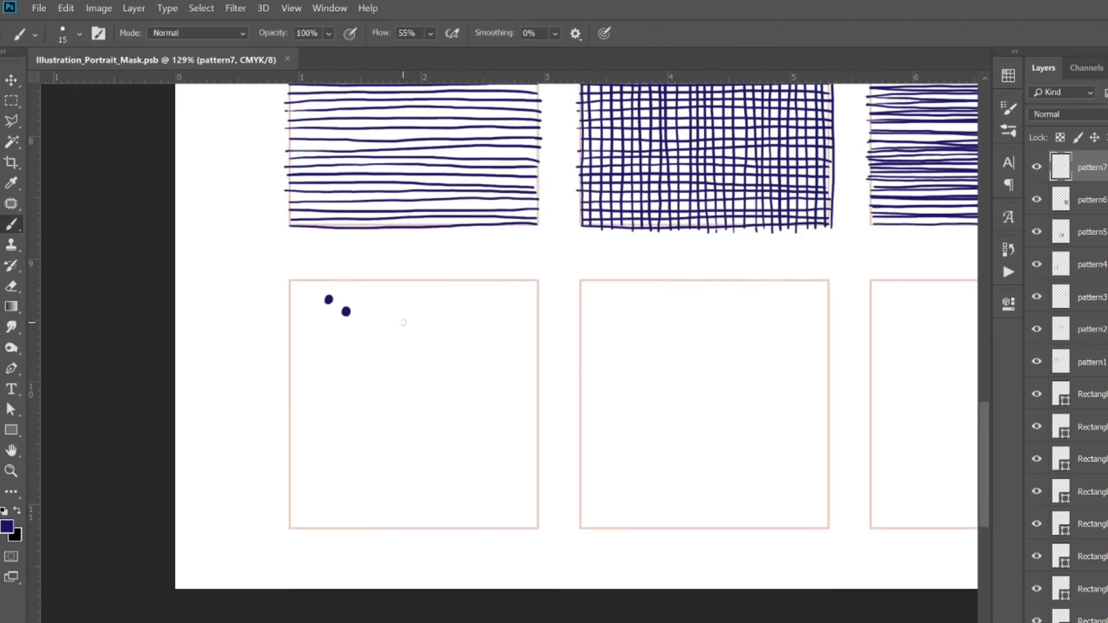
click(360, 293)
click(375, 318)
click(438, 331)
click(445, 303)
click(462, 320)
click(461, 347)
click(446, 362)
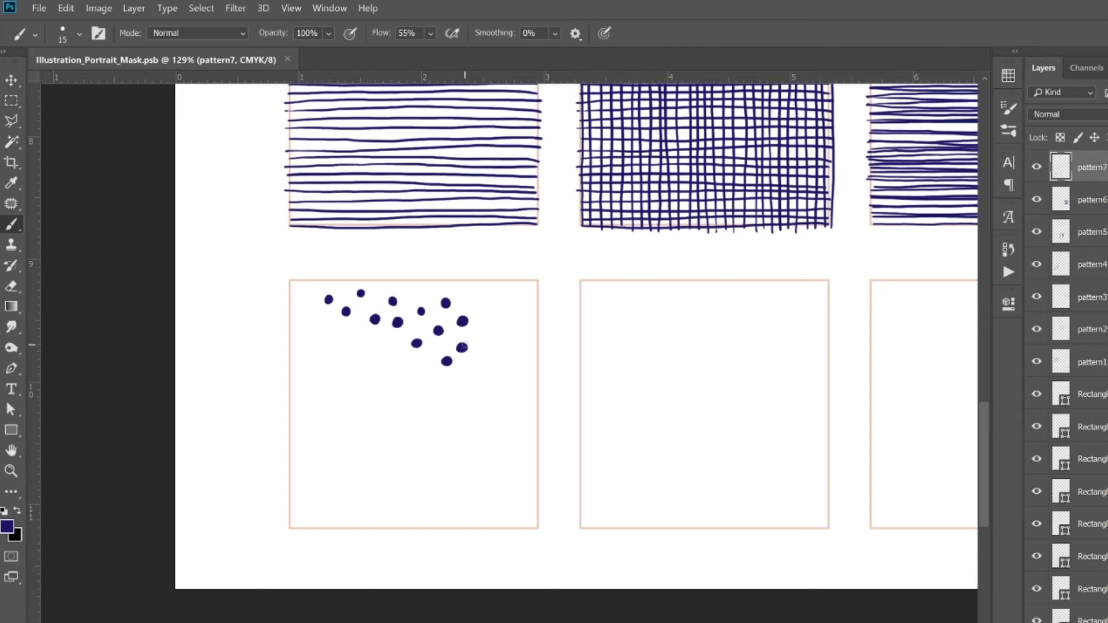
- Scatter navy dots across the upper, right, left and middle parts of the box
scroll(419, 396, up, 2)
click(521, 302)
click(561, 249)
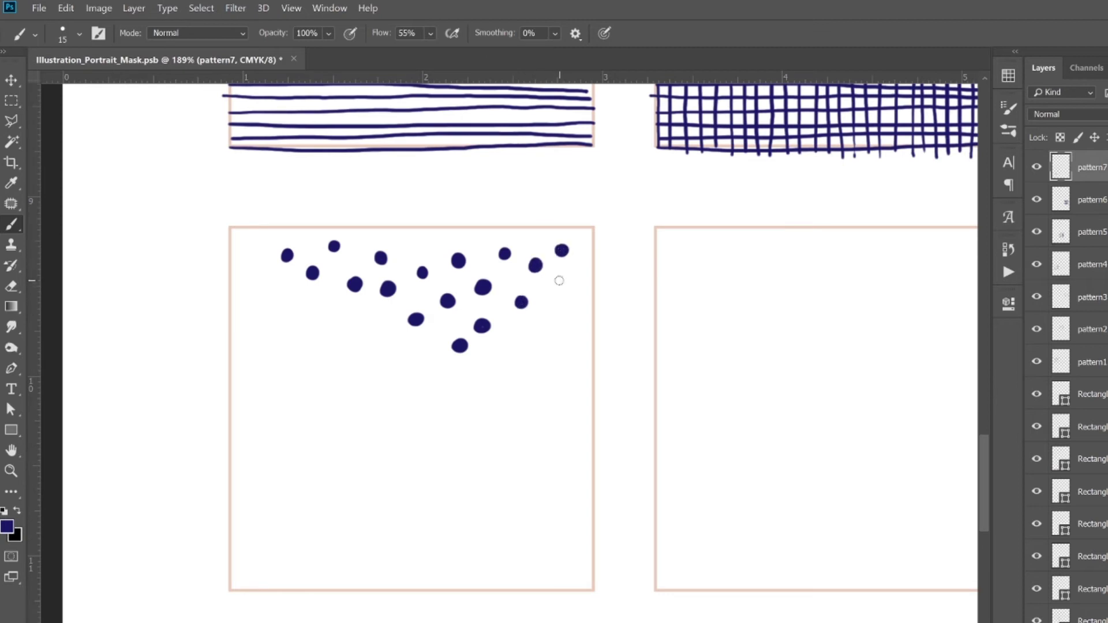
click(559, 284)
click(495, 354)
click(480, 237)
click(584, 233)
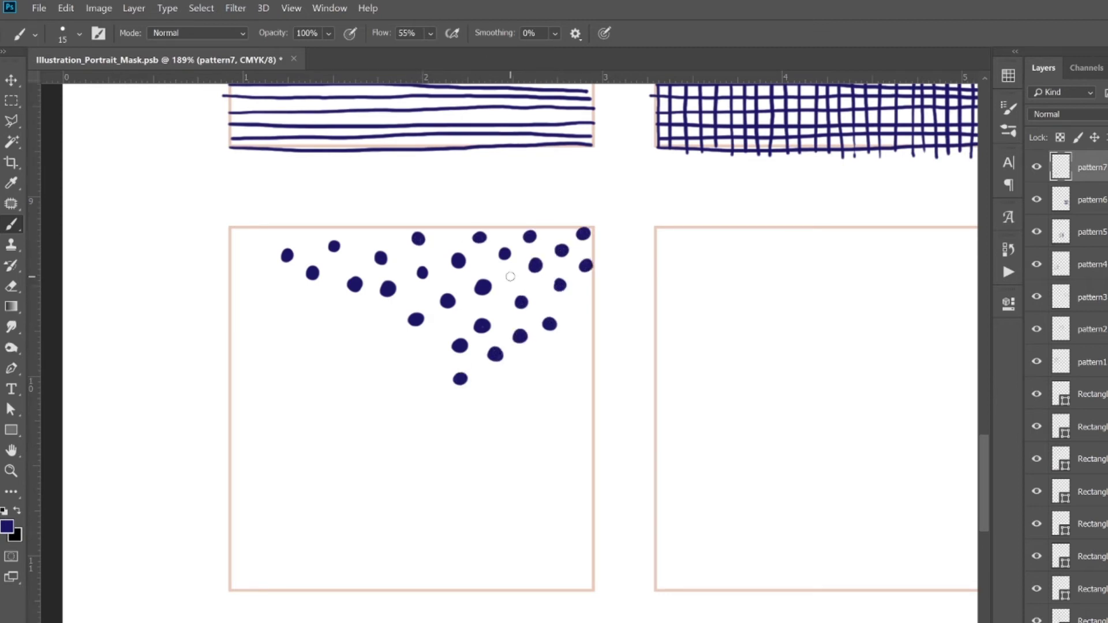
click(416, 294)
click(576, 344)
click(517, 382)
click(487, 394)
click(571, 424)
click(549, 446)
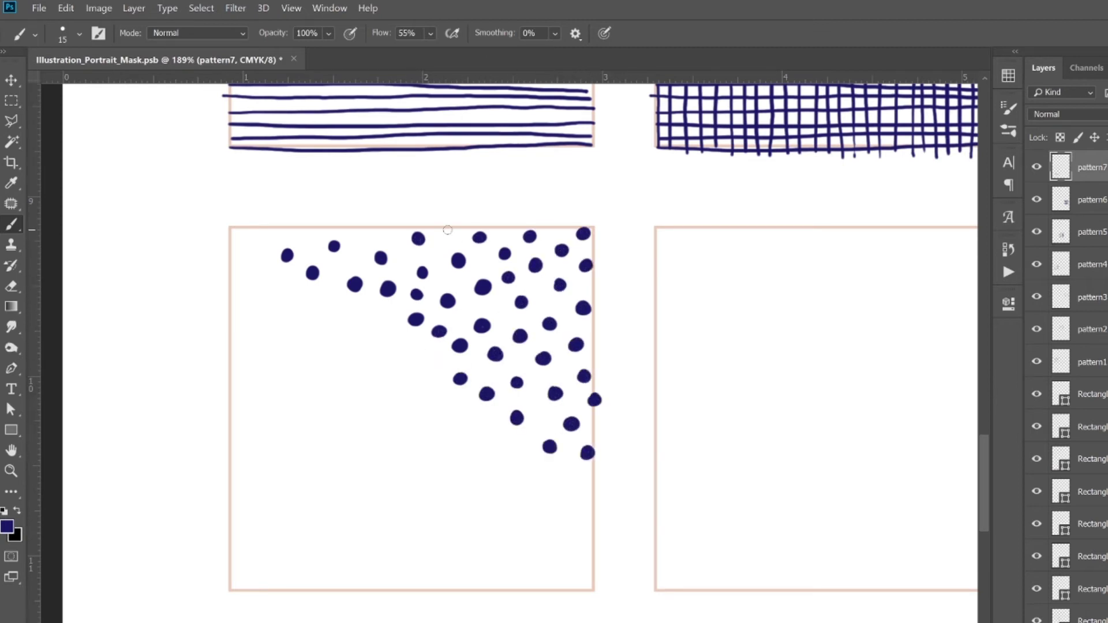
click(254, 233)
click(416, 360)
click(430, 398)
click(503, 451)
click(344, 343)
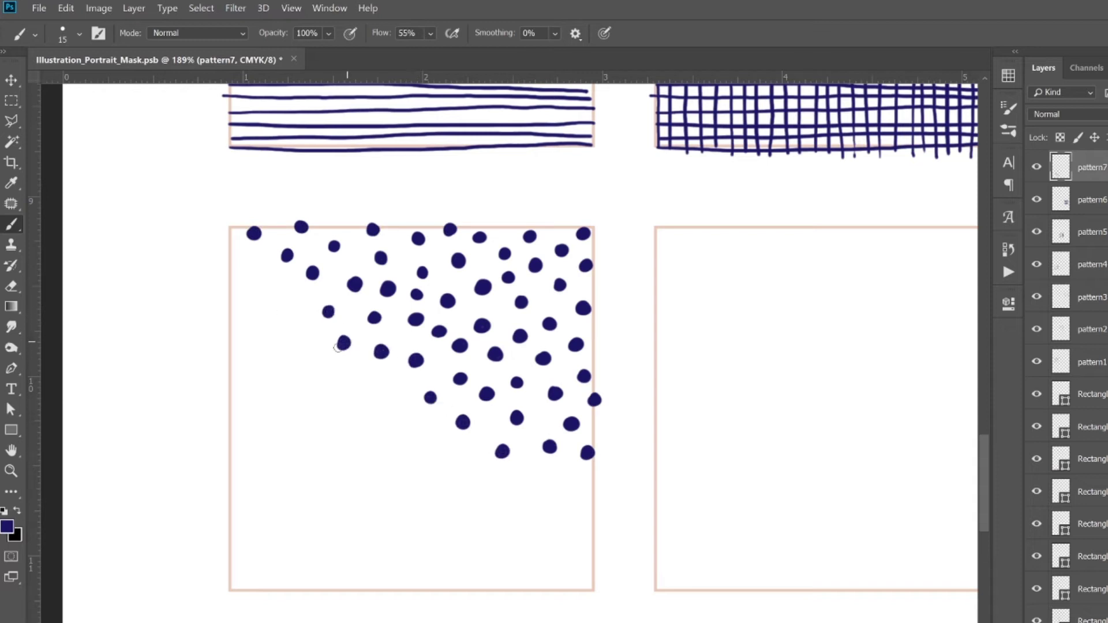
click(246, 264)
click(385, 388)
click(442, 450)
click(403, 426)
click(533, 481)
click(576, 494)
click(479, 488)
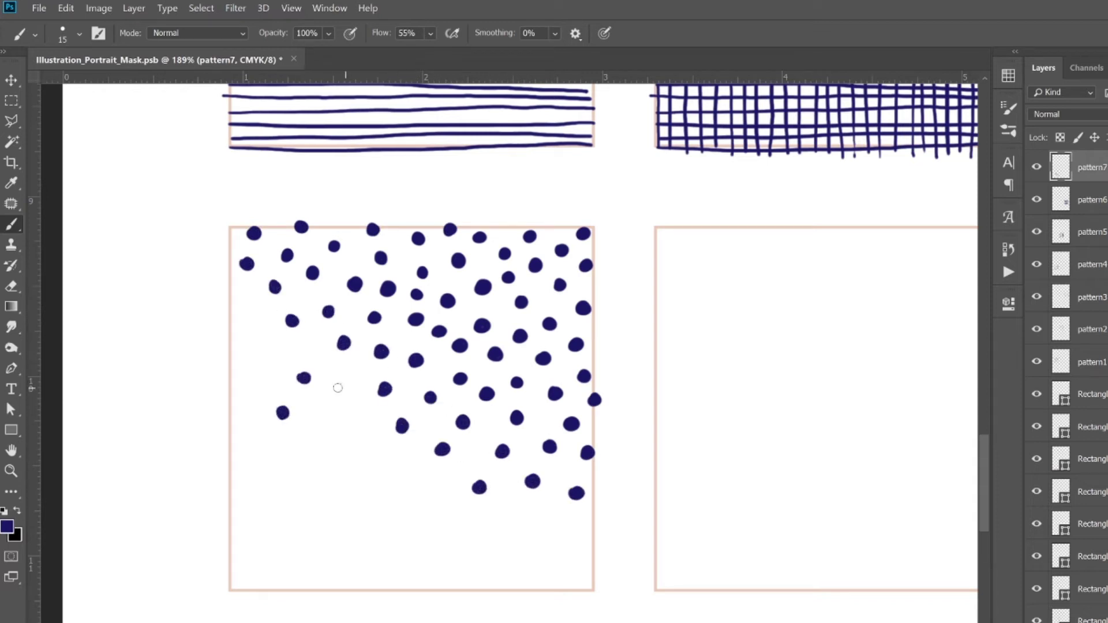
click(341, 387)
click(301, 350)
click(249, 353)
click(252, 309)
- Fill the box's lower half, bottom edge and remaining gaps with dots, then zoom out with Ctrl+0
click(267, 500)
click(330, 562)
click(329, 427)
click(427, 487)
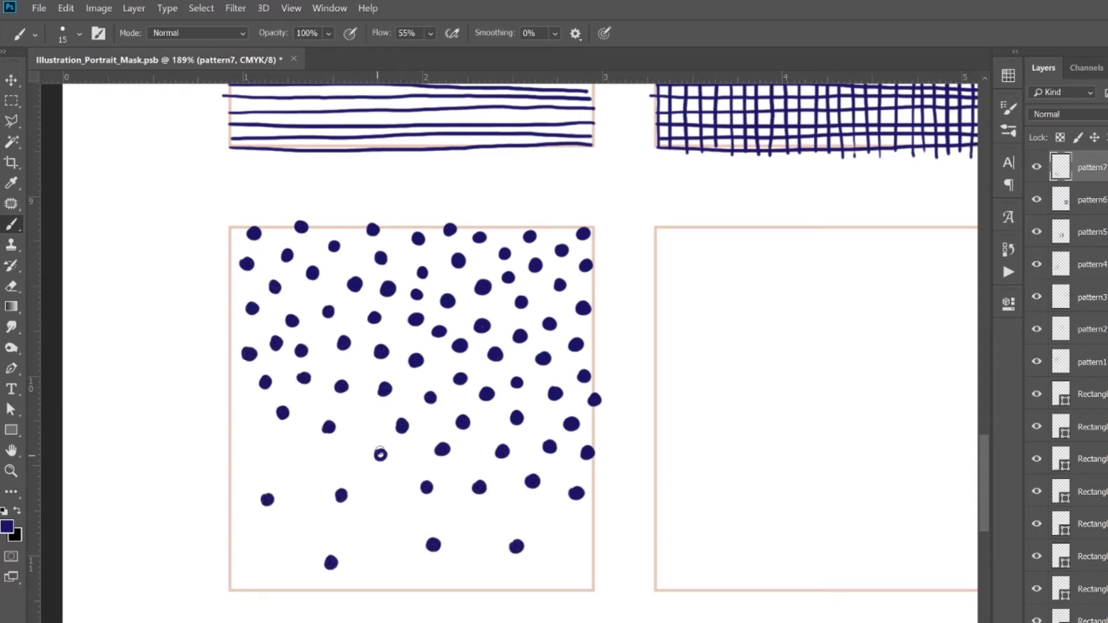
click(302, 462)
click(293, 518)
click(241, 394)
click(449, 514)
click(407, 457)
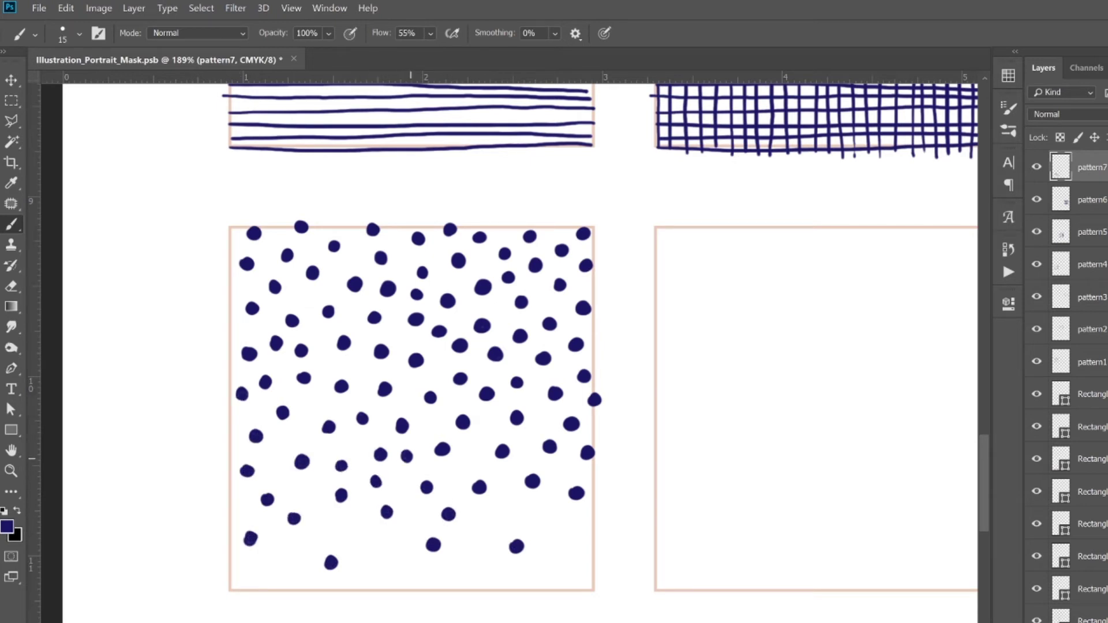
click(568, 558)
click(588, 528)
click(537, 582)
click(338, 526)
click(280, 562)
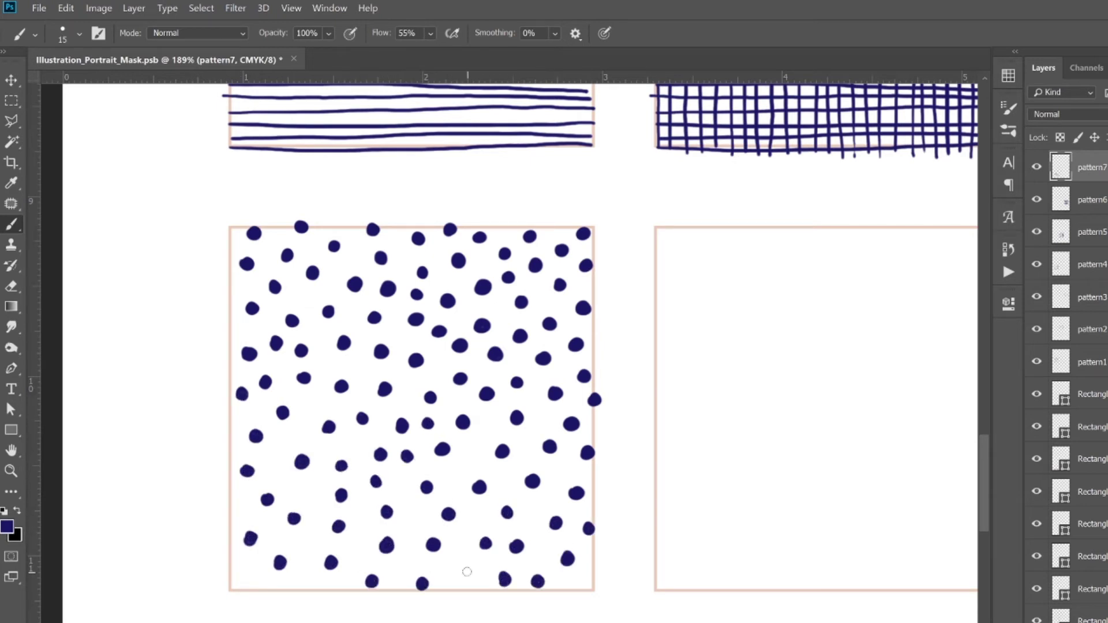
click(307, 490)
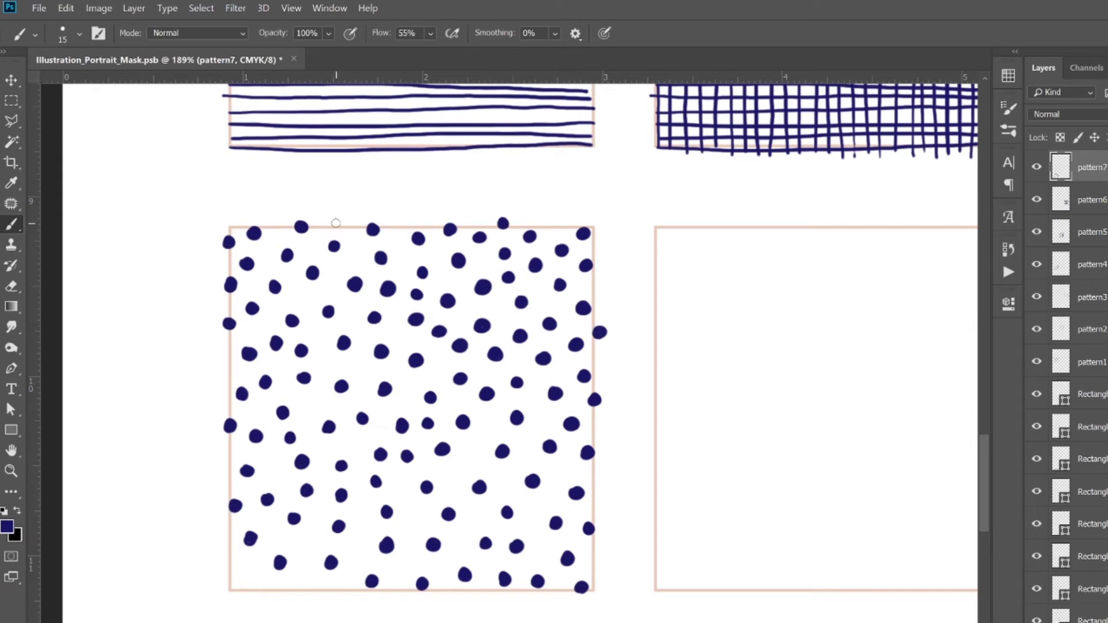
click(337, 222)
click(306, 543)
click(356, 549)
click(340, 591)
click(415, 518)
click(469, 458)
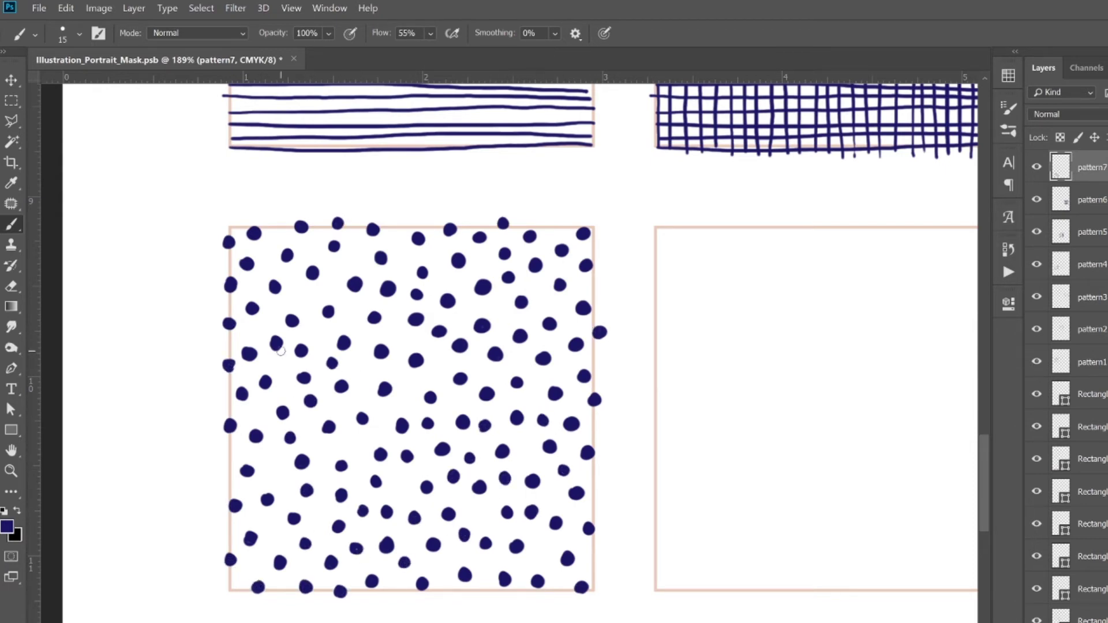
key(ctrl+0)
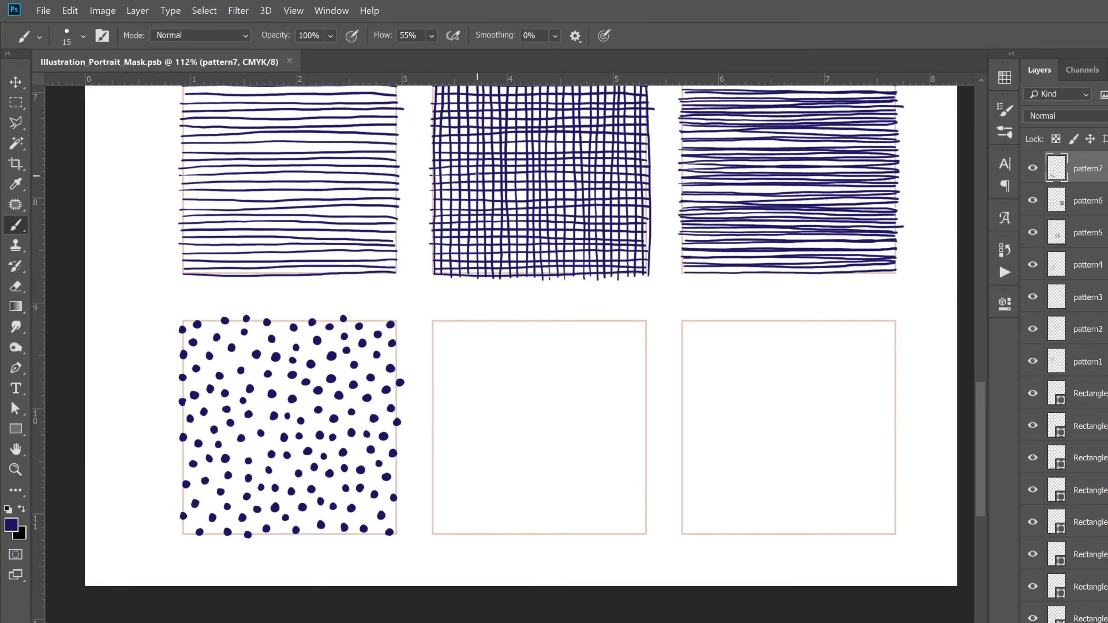
- Draw the first navy hearts in the empty middle box, erasing a misshapen one
scroll(537, 346, up, 5)
scroll(569, 265, down, 2)
mouse_move(407, 202)
mouse_down()
mouse_move(413, 220)
mouse_move(459, 236)
mouse_move(417, 218)
mouse_up()
key(e)
key(b)
drag(486, 247, 543, 245)
drag(535, 191, 603, 216)
- Add navy hearts across the top and lower-left area of the middle box
drag(574, 251, 590, 258)
drag(527, 274, 546, 280)
drag(629, 230, 641, 239)
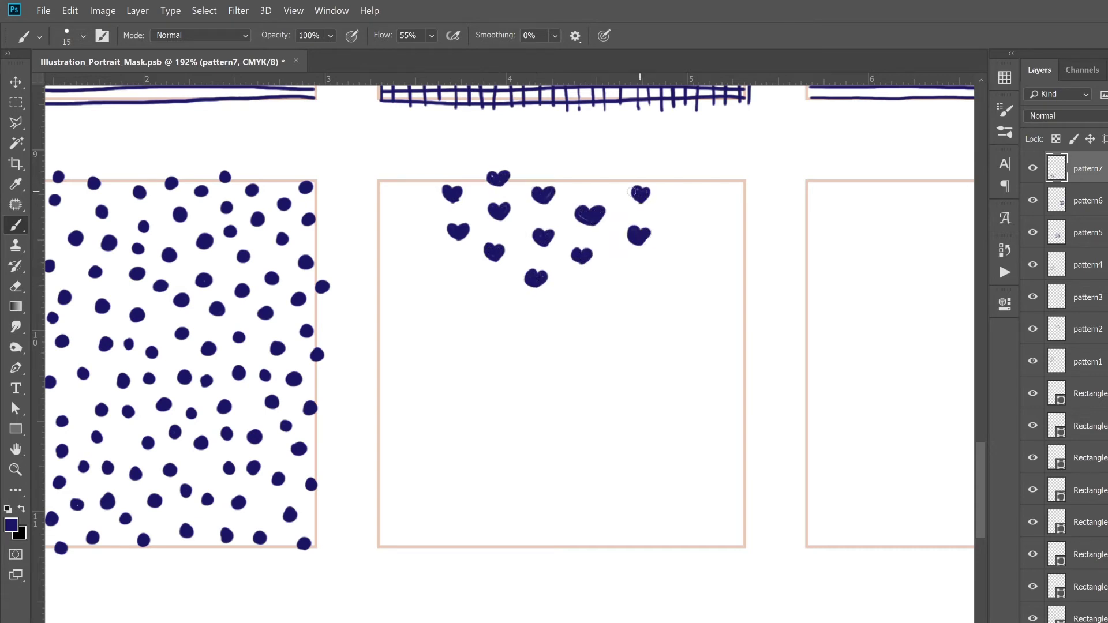
drag(719, 206, 731, 209)
drag(630, 282, 641, 283)
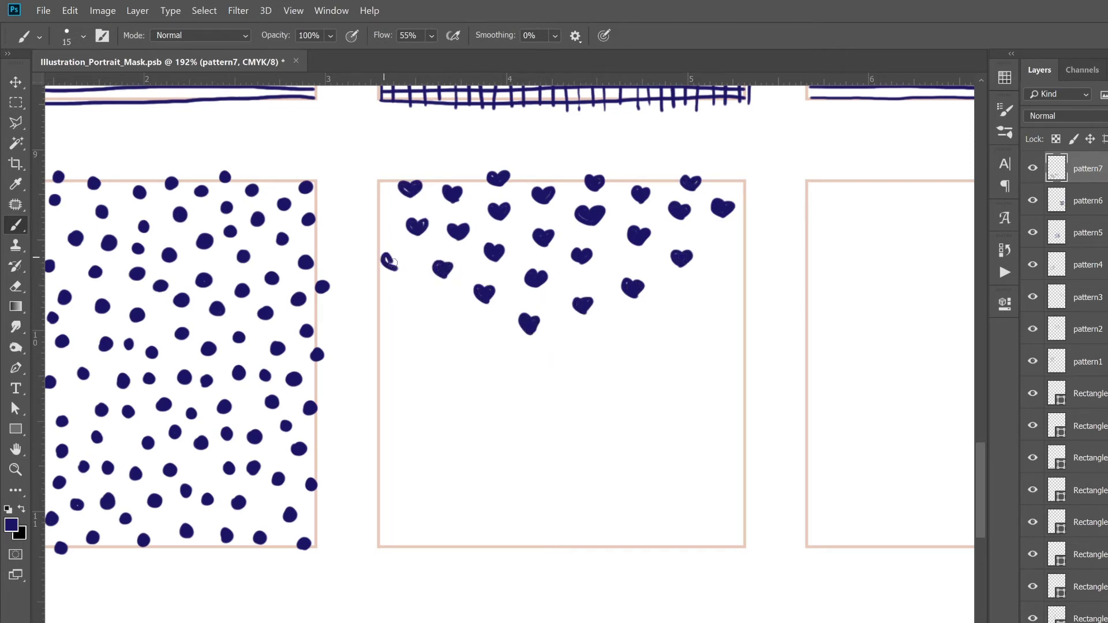
drag(394, 263, 400, 265)
drag(375, 209, 392, 213)
drag(415, 299, 434, 301)
drag(380, 317, 473, 334)
drag(417, 362, 431, 365)
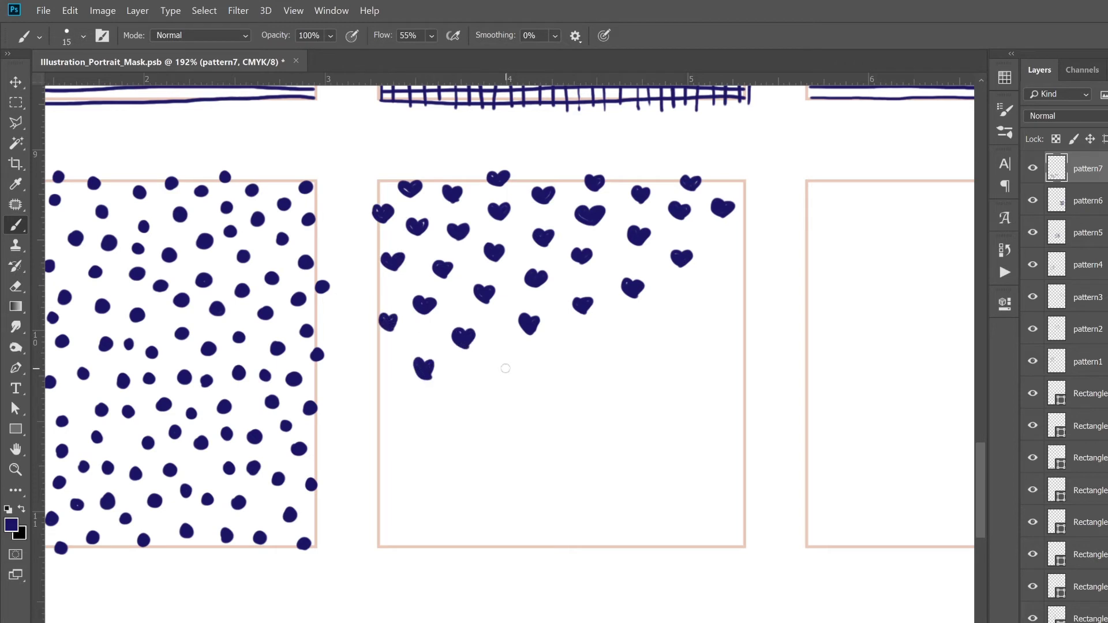
- Add navy hearts across the lower-right and lower middle of the box
drag(498, 362, 515, 365)
drag(560, 343, 631, 335)
drag(666, 306, 729, 279)
drag(731, 238, 740, 251)
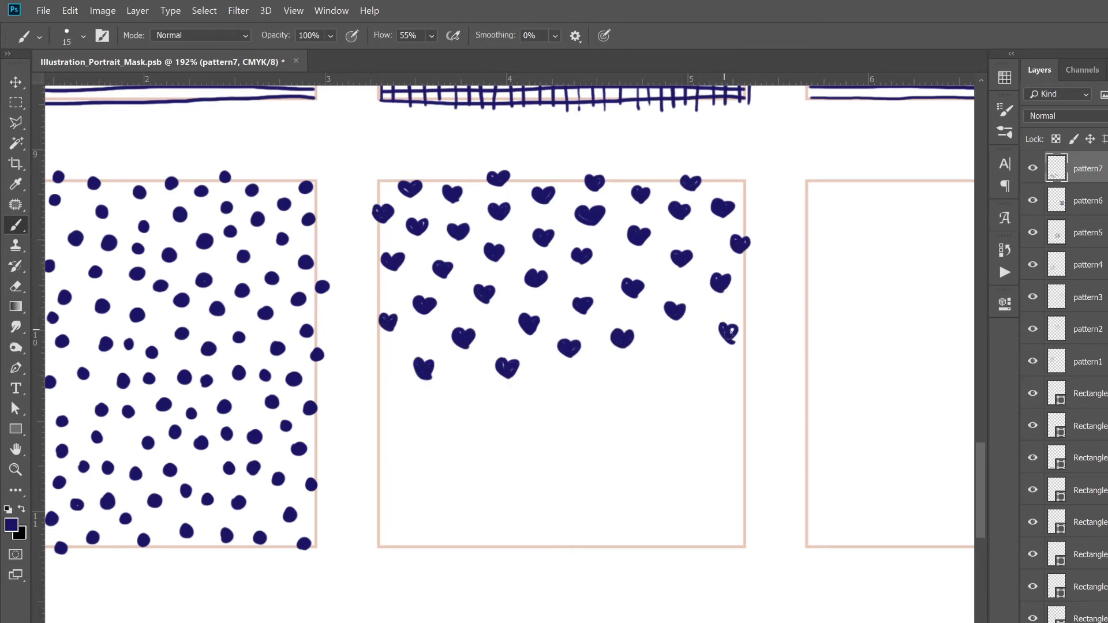
drag(607, 381, 624, 383)
drag(547, 388, 563, 391)
drag(496, 412, 514, 413)
drag(457, 387, 466, 394)
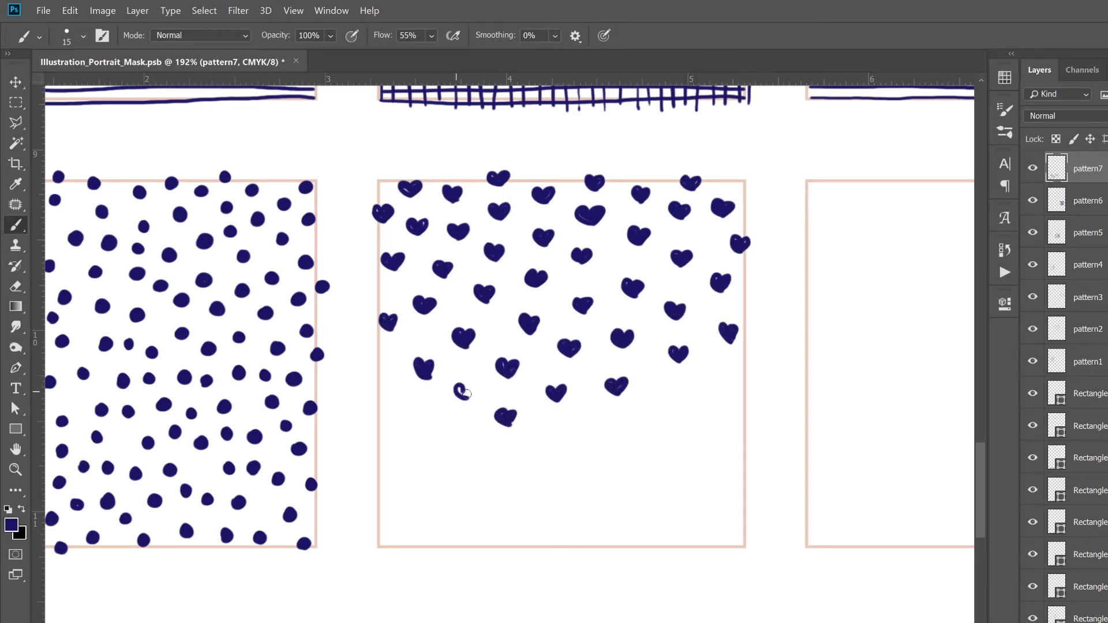
drag(608, 425, 603, 432)
drag(662, 393, 731, 384)
drag(696, 429, 712, 431)
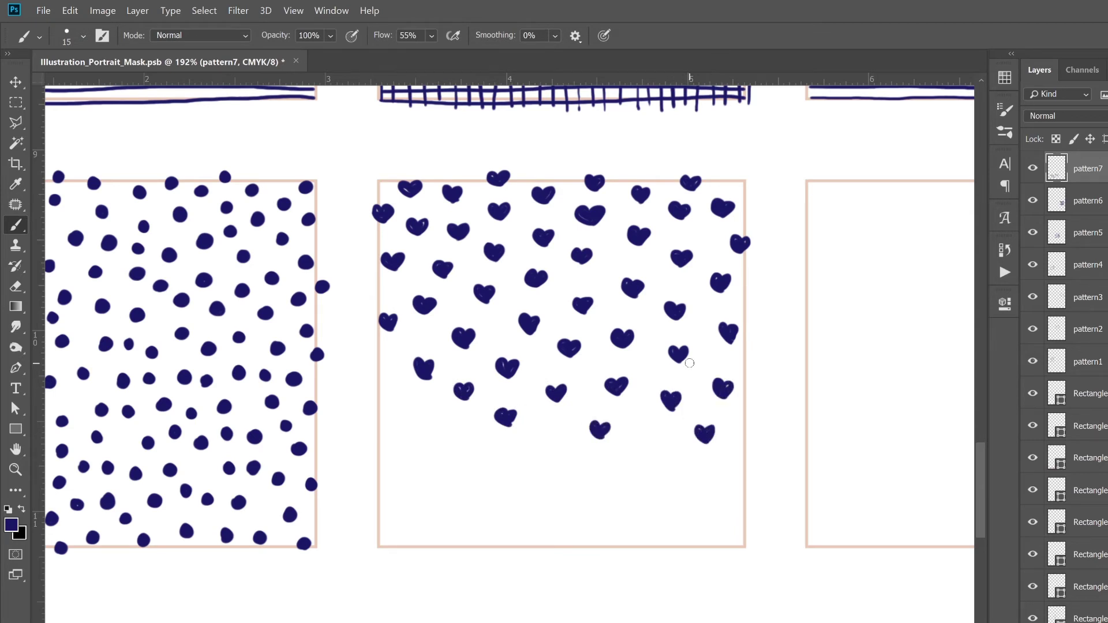
- Finish the hearts along the bottom and right edges, filling the last gaps
drag(393, 402, 401, 398)
drag(430, 427, 447, 429)
drag(544, 446, 560, 447)
drag(643, 449, 659, 452)
drag(470, 459, 485, 462)
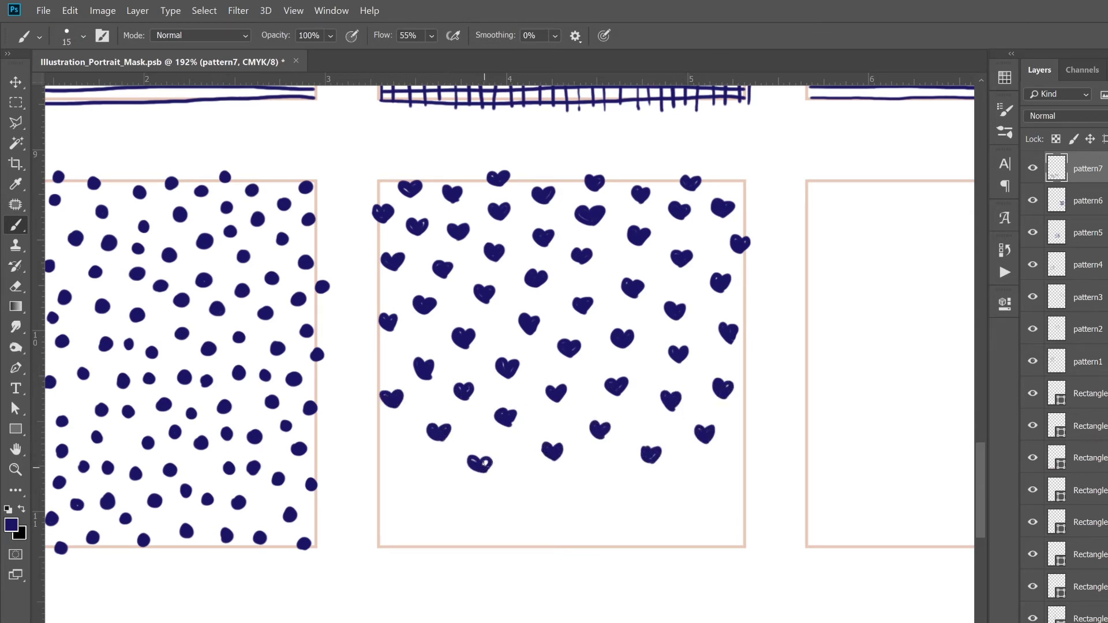
drag(682, 477, 735, 466)
drag(739, 416, 745, 425)
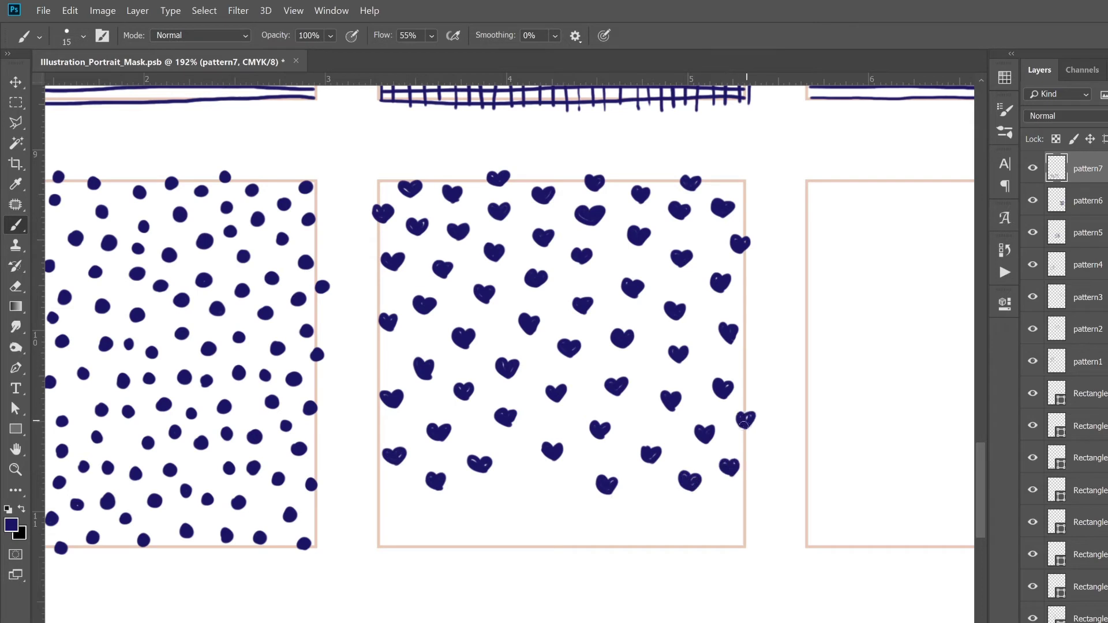
drag(640, 509, 651, 513)
drag(697, 524, 755, 510)
drag(491, 512, 546, 541)
drag(607, 539, 615, 542)
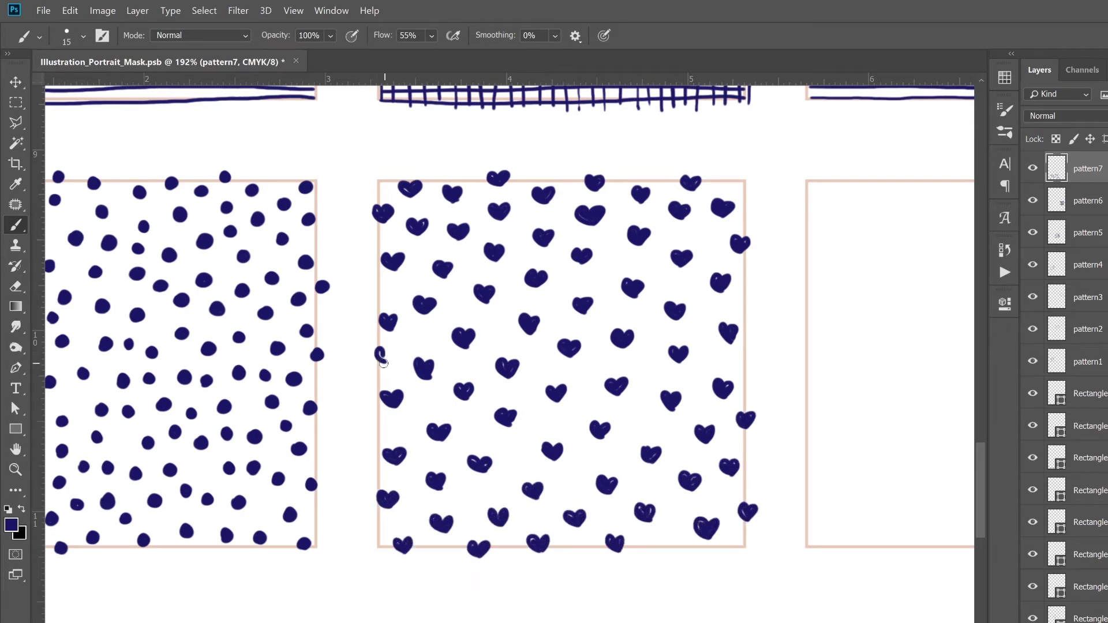
drag(384, 363, 390, 352)
drag(668, 545, 682, 547)
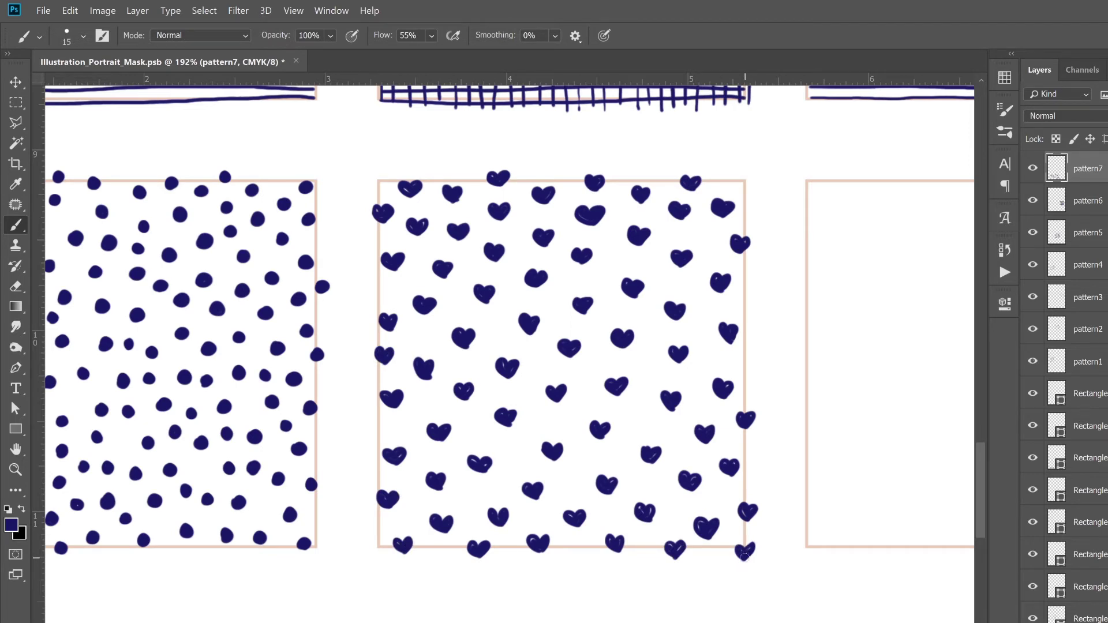
- Draw the first navy stars in the empty right box, fixing a misdrawn one
scroll(745, 555, down, 5)
scroll(538, 219, up, 5)
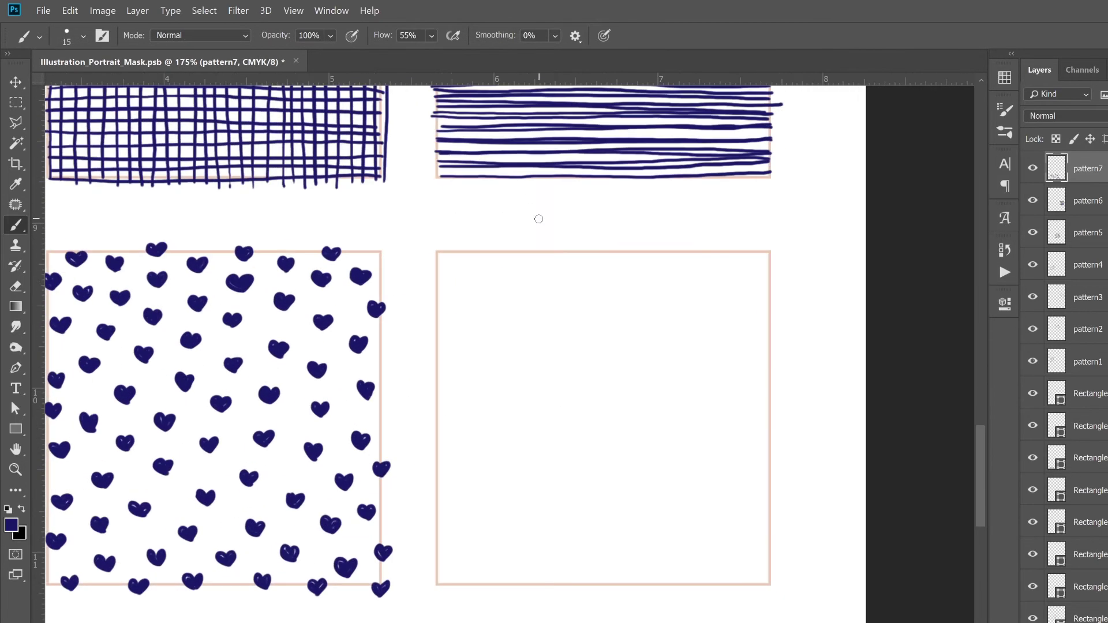
drag(462, 283, 476, 274)
drag(517, 294, 542, 289)
drag(494, 263, 511, 259)
drag(595, 284, 586, 308)
mouse_move(658, 272)
mouse_down()
mouse_move(672, 288)
mouse_move(727, 289)
mouse_move(704, 286)
mouse_up()
key(e)
key(b)
drag(617, 254, 635, 271)
- Add navy stars along the box's top edge and in the second and third rows
drag(629, 309, 646, 326)
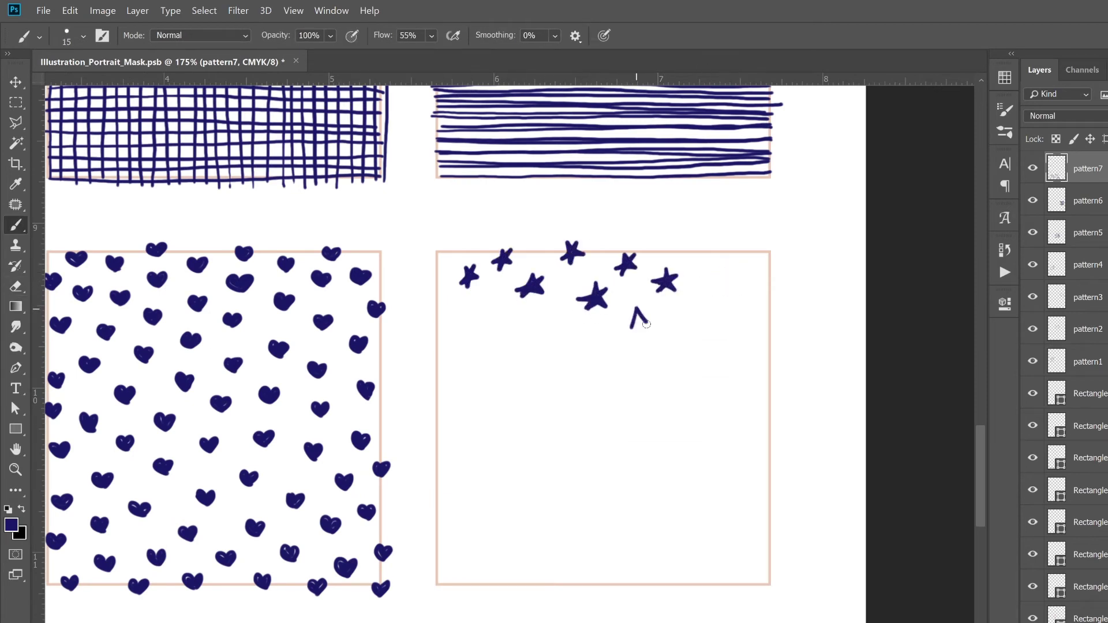
drag(707, 248, 701, 314)
drag(748, 283, 439, 251)
mouse_move(459, 306)
mouse_down()
mouse_move(449, 324)
mouse_move(461, 316)
mouse_up()
mouse_move(516, 338)
mouse_down()
mouse_move(540, 321)
mouse_move(591, 326)
mouse_up()
mouse_move(672, 361)
mouse_down()
mouse_move(701, 337)
mouse_move(736, 349)
mouse_up()
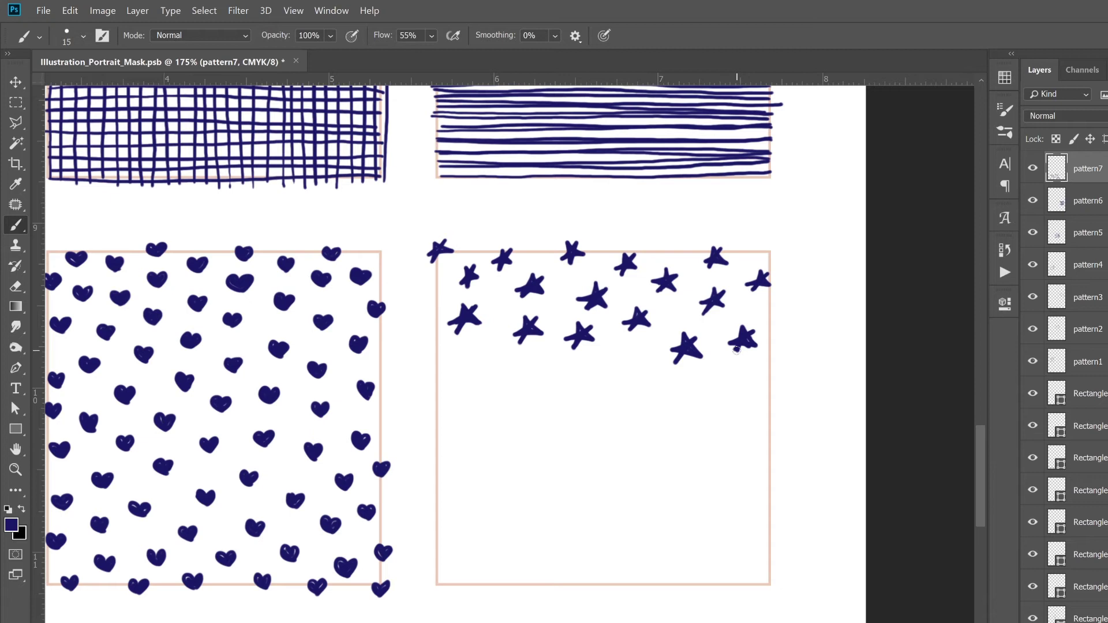
drag(612, 387, 635, 369)
mouse_move(675, 407)
mouse_down()
mouse_move(701, 383)
mouse_move(750, 375)
mouse_up()
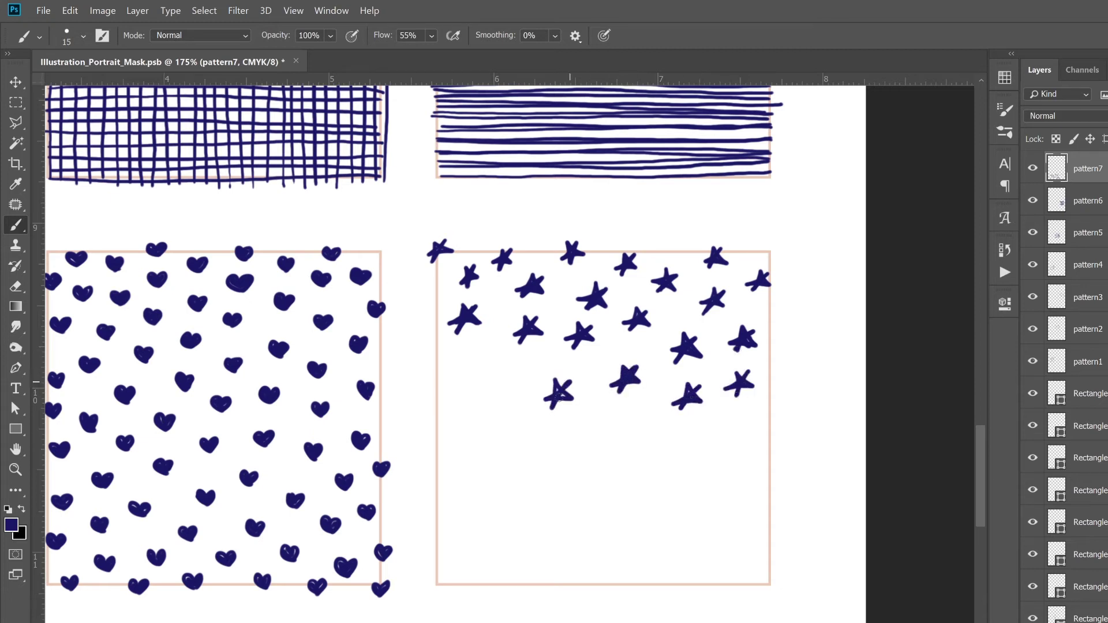
drag(545, 399, 572, 384)
drag(600, 433, 624, 419)
drag(488, 384, 520, 369)
- Add stars to the box's lower half, erasing one stray stroke
drag(439, 375, 462, 359)
drag(649, 476, 730, 424)
drag(707, 502, 733, 484)
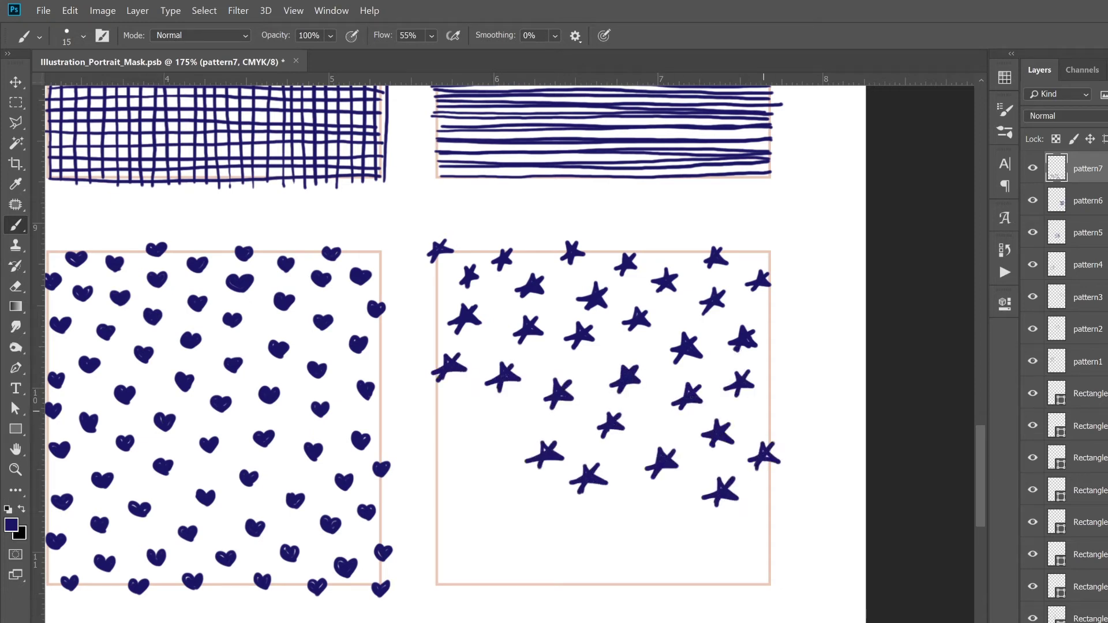
drag(762, 407, 786, 385)
drag(427, 447, 449, 427)
drag(469, 497, 494, 478)
key(e)
drag(522, 516, 544, 495)
key(b)
drag(620, 522, 645, 506)
- Add navy stars near the bottom and along the bottom and left edges
drag(676, 543, 698, 517)
drag(736, 543, 767, 520)
drag(565, 560, 595, 531)
mouse_move(624, 576)
mouse_down()
mouse_move(652, 553)
mouse_move(728, 561)
mouse_up()
drag(750, 586, 782, 563)
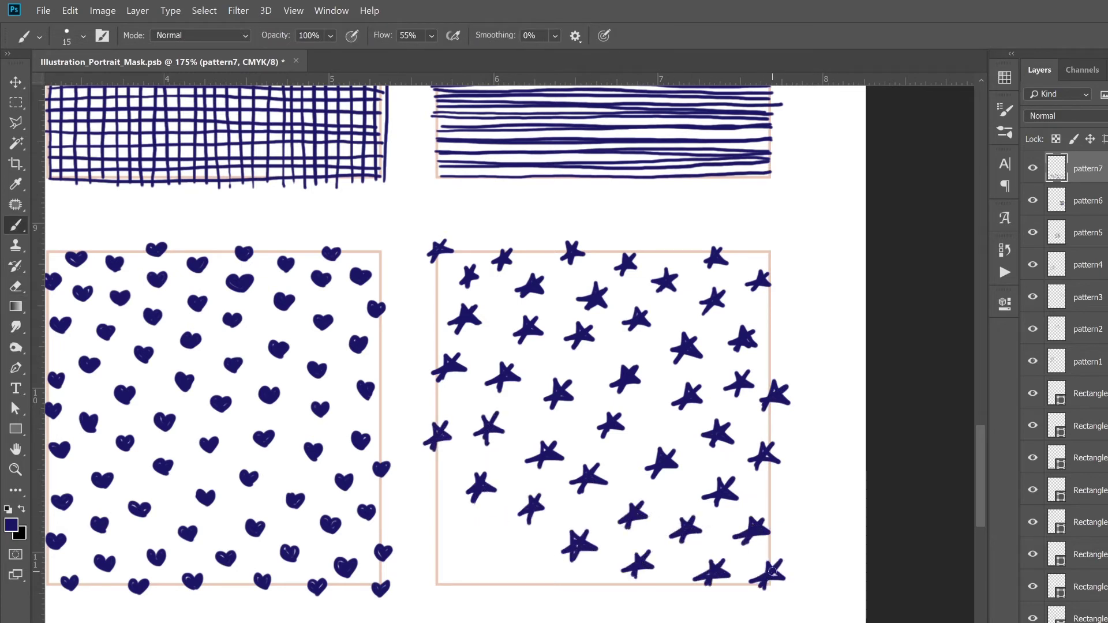
drag(483, 563, 509, 537)
drag(522, 589, 548, 563)
drag(586, 598, 607, 571)
mouse_move(434, 540)
mouse_down()
mouse_move(460, 514)
mouse_move(453, 459)
mouse_up()
drag(439, 588, 465, 560)
- Fill gaps between the existing stars with more stars
drag(424, 309, 449, 283)
drag(640, 431, 665, 405)
drag(662, 514, 688, 484)
drag(528, 375, 555, 346)
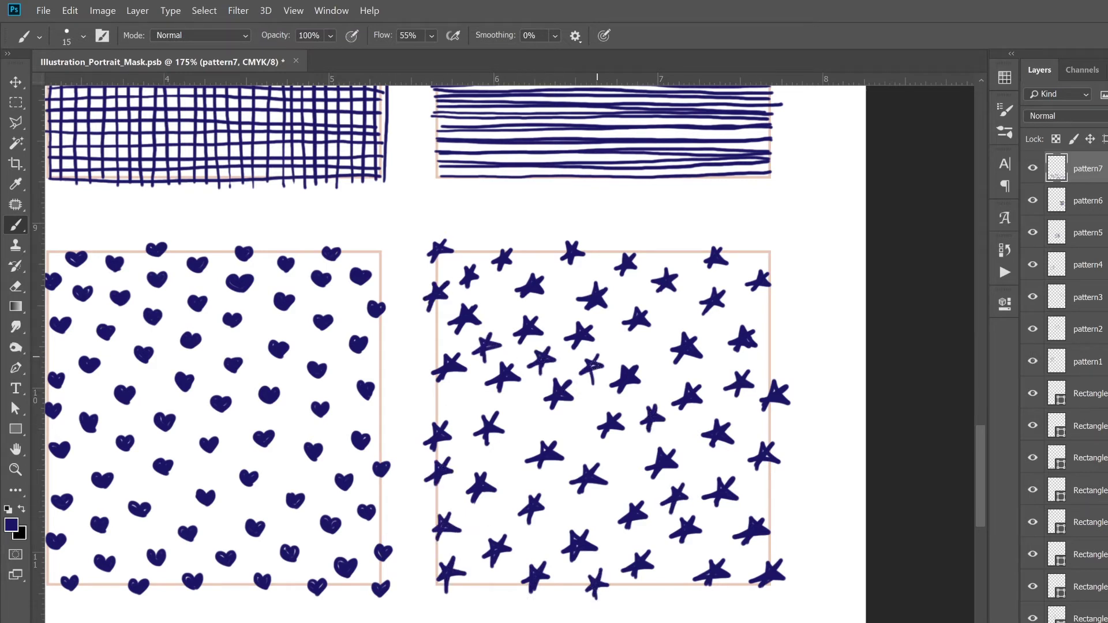
drag(609, 479, 635, 449)
drag(515, 434, 541, 405)
- Fill the remaining gaps and add final stars along the bottom edge
drag(449, 415, 475, 387)
drag(640, 363, 660, 335)
drag(480, 528, 507, 503)
drag(495, 482, 520, 454)
drag(686, 479, 711, 454)
drag(563, 439, 587, 417)
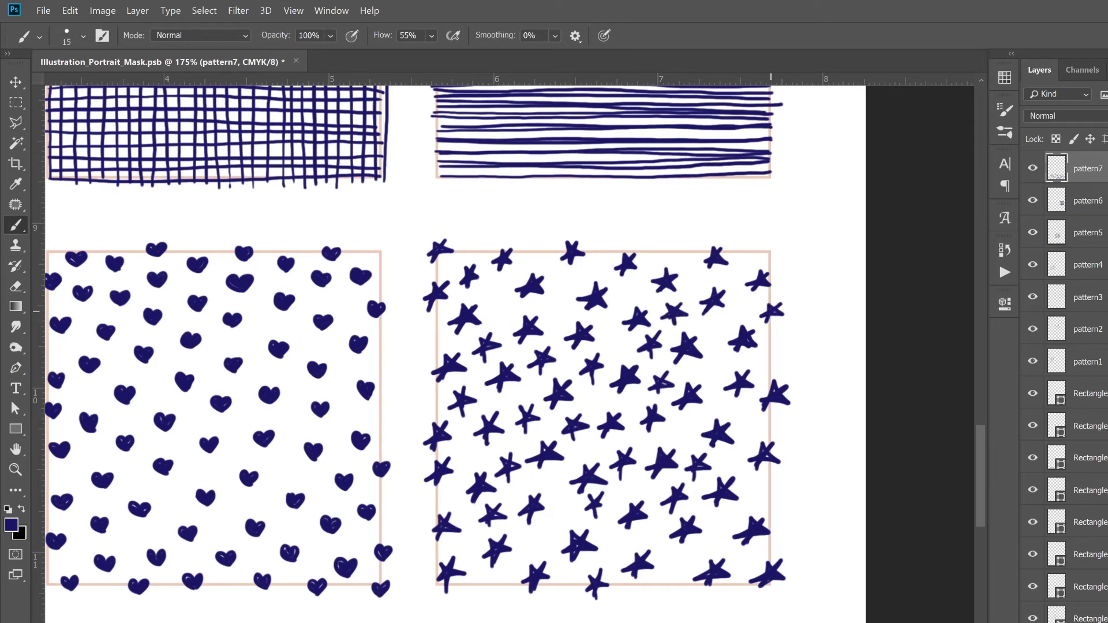
drag(656, 597, 679, 574)
drag(480, 597, 500, 575)
drag(608, 540, 616, 552)
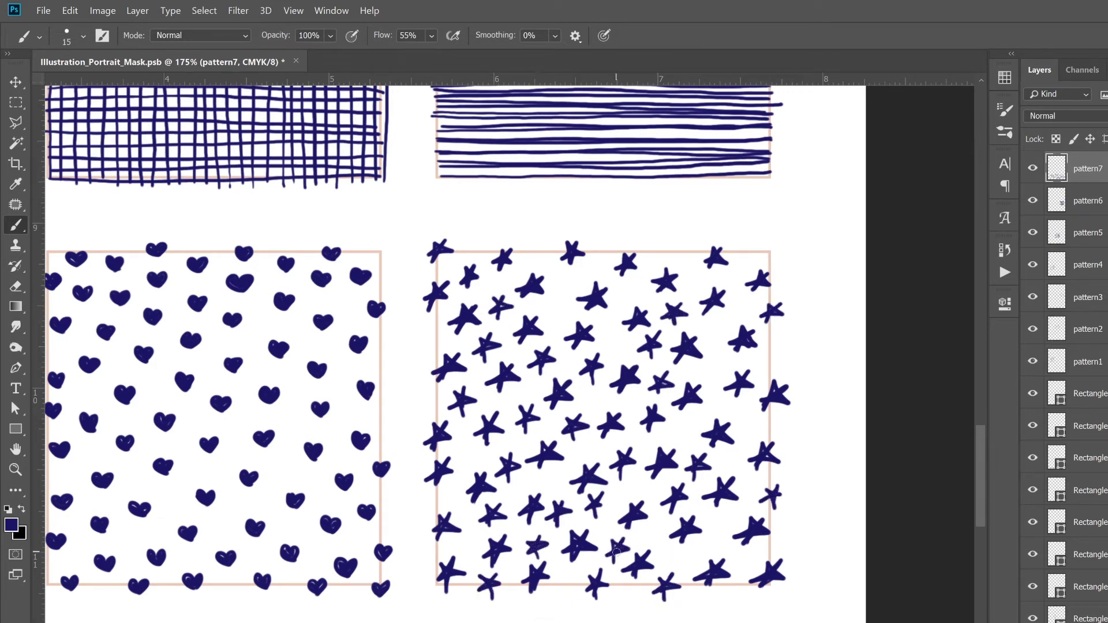
- Fit the whole pattern sheet on screen, then switch to the Brush and scroll to the tenth box
key(ctrl+0)
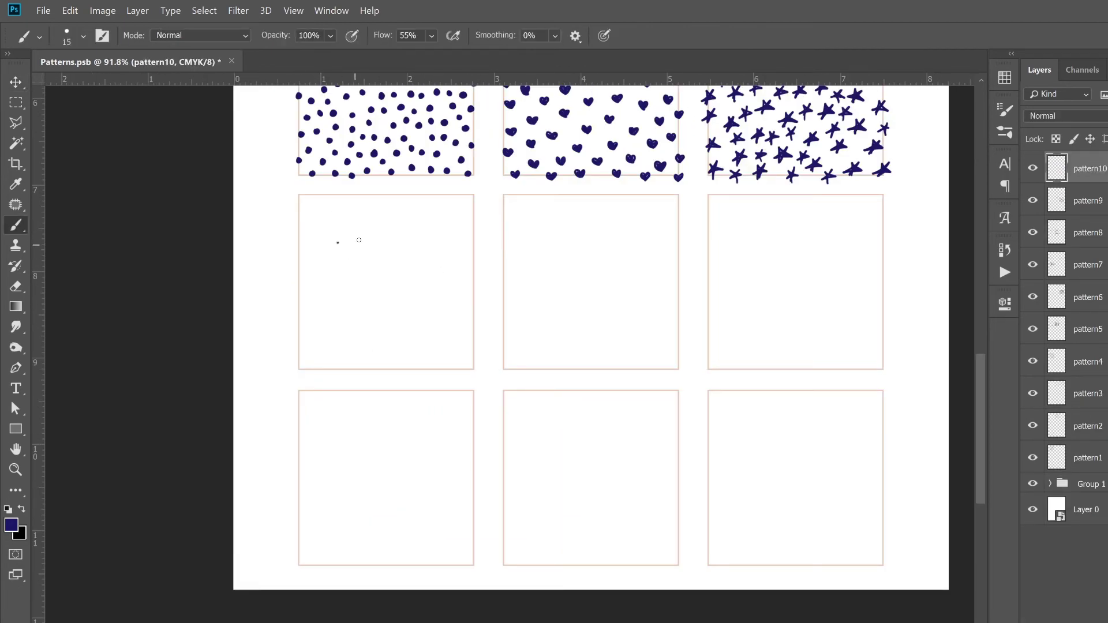
scroll(359, 237, up, 3)
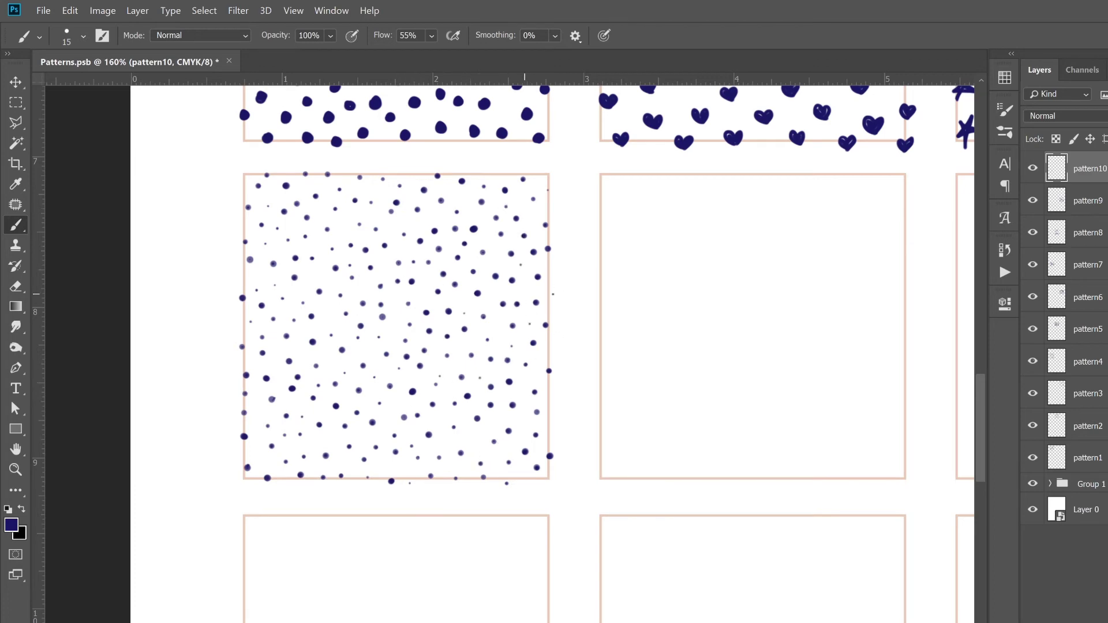
key(z)
key(b)
scroll(344, 437, down, 3)
scroll(344, 437, down, 3)
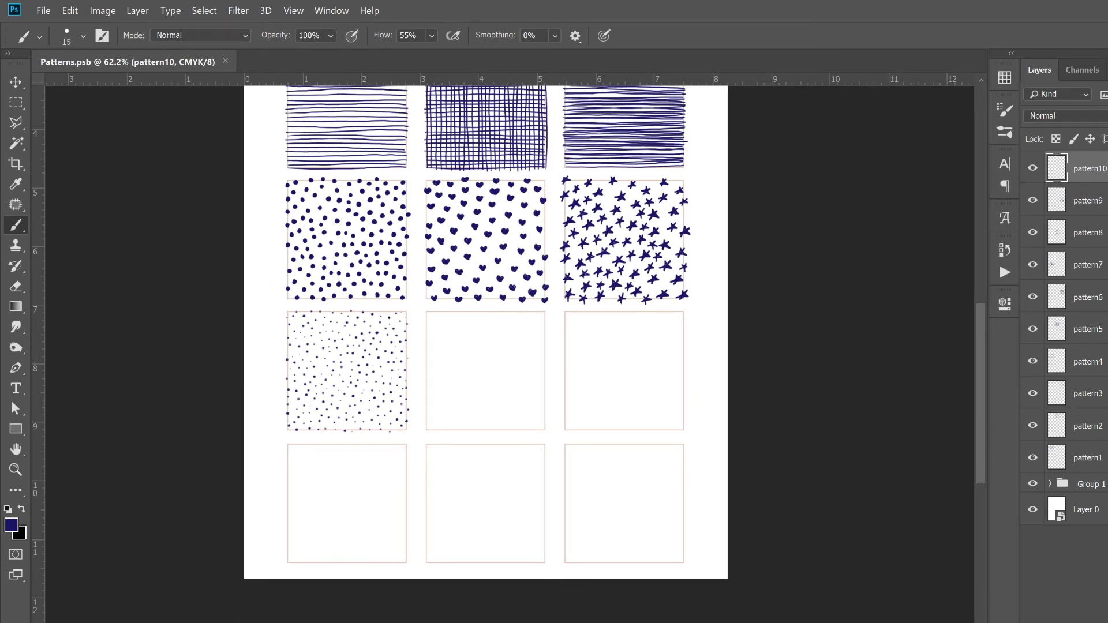
- Paint the first diagonal navy hatch strokes in the middle box, undoing bad ones
scroll(465, 352, up, 5)
drag(410, 220, 395, 275)
mouse_move(443, 220)
mouse_down()
mouse_move(395, 295)
mouse_move(394, 315)
mouse_up()
drag(473, 219, 394, 338)
scroll(478, 230, down, 2)
drag(446, 238, 396, 312)
mouse_move(472, 213)
mouse_down()
mouse_move(396, 332)
mouse_move(396, 363)
mouse_up()
drag(508, 212, 396, 381)
key(ctrl+shift+z)
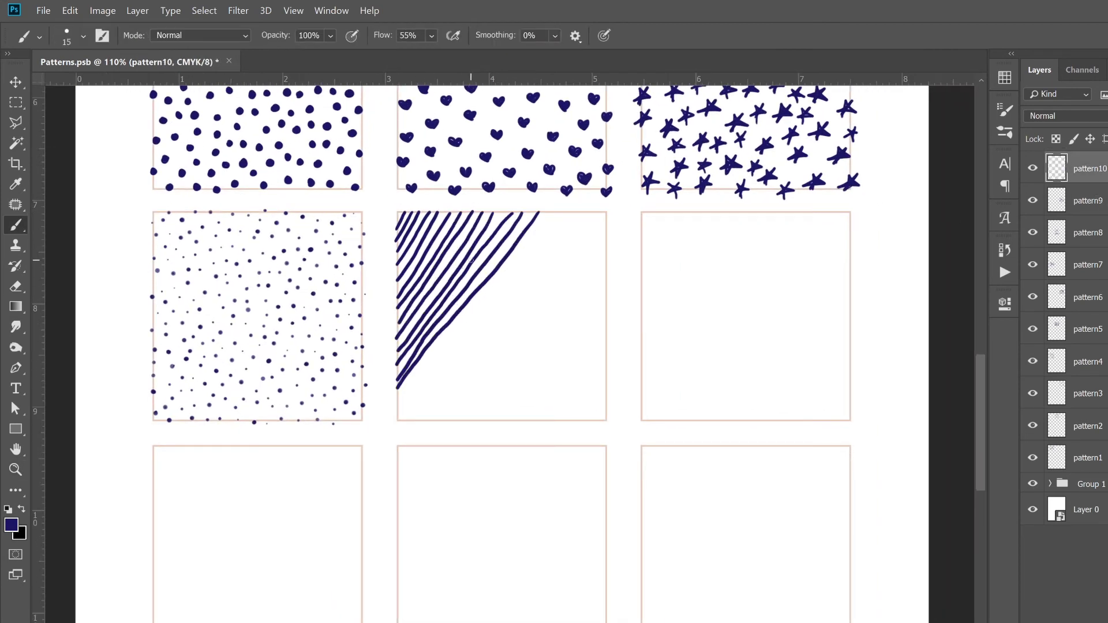
key(ctrl+z)
key(ctrl+z)
- Extend the diagonal hatching further across the box, undoing a bad stroke
drag(523, 212, 395, 391)
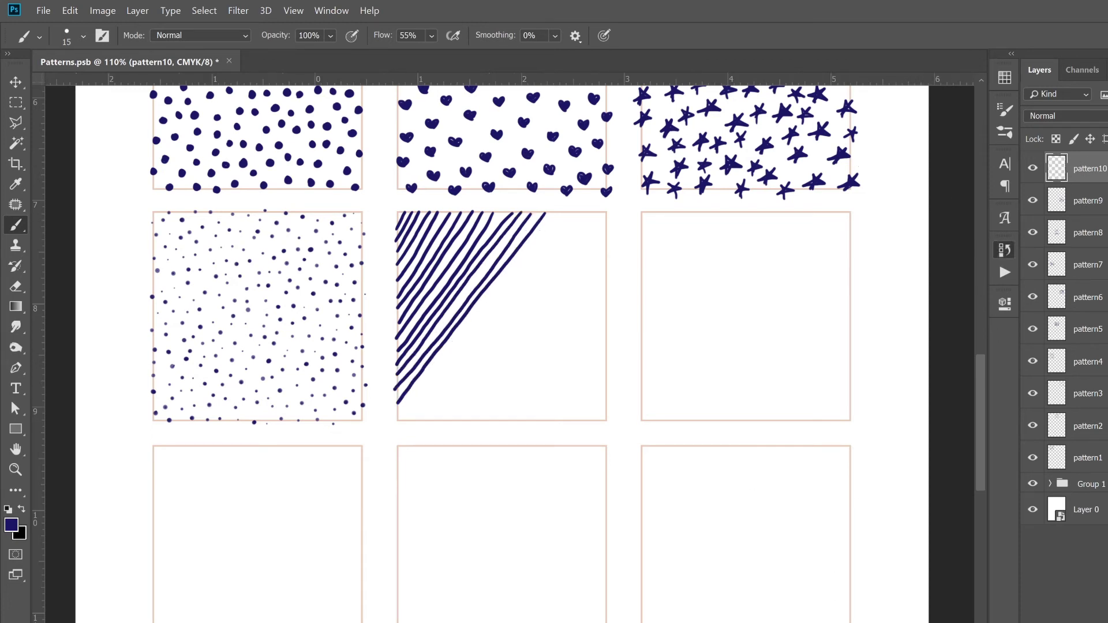
scroll(637, 214, up, 1)
key(ctrl+z)
mouse_move(639, 189)
mouse_down()
mouse_move(469, 411)
mouse_move(492, 396)
mouse_up()
drag(677, 188, 473, 428)
drag(698, 188, 479, 430)
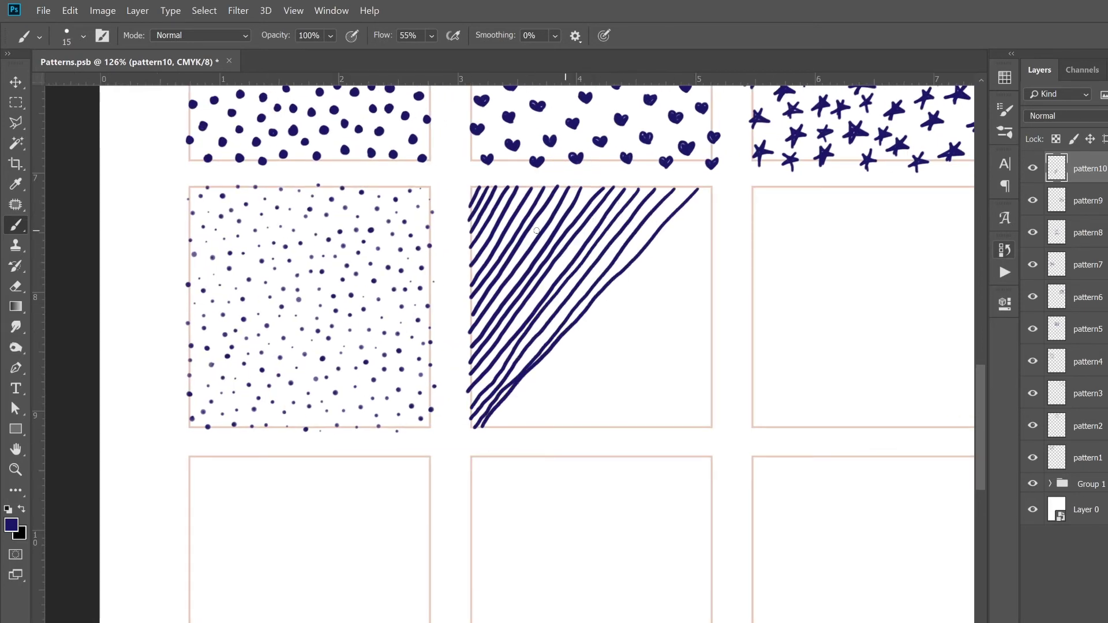
key(ctrl+z)
key(ctrl+z)
- Hatch the right side of the middle box, undoing misplaced strokes
mouse_move(673, 189)
mouse_down()
mouse_move(476, 426)
mouse_move(490, 427)
mouse_up()
drag(705, 187, 503, 427)
drag(701, 209, 518, 428)
key(ctrl+z)
key(ctrl+z)
mouse_move(713, 207)
mouse_down()
mouse_move(537, 428)
mouse_move(551, 428)
mouse_up()
drag(713, 240, 564, 428)
key(ctrl+z)
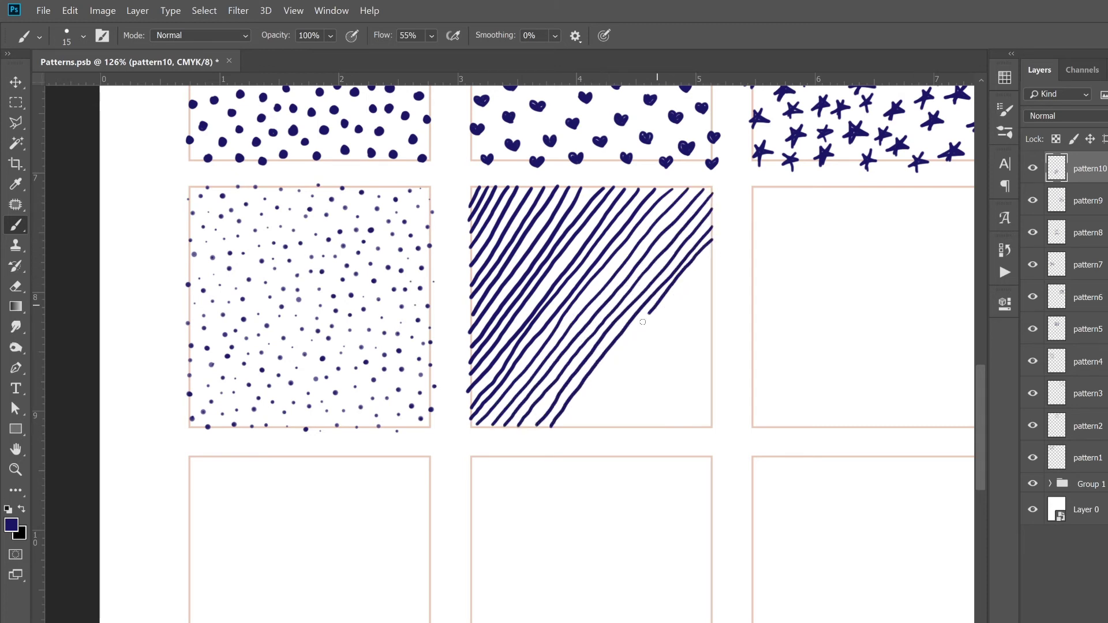
- Fill the box's lower-right corner with diagonal hatch lines
drag(714, 240, 560, 428)
drag(714, 258, 581, 429)
drag(713, 286, 592, 429)
mouse_move(713, 304)
mouse_down()
mouse_move(611, 430)
mouse_move(621, 430)
mouse_up()
drag(714, 332, 641, 430)
drag(713, 358, 652, 430)
drag(714, 377, 673, 431)
- Save the pattern document and add a new empty layer for the next pattern
key(ctrl+s)
key(ctrl+shift+alt+n)
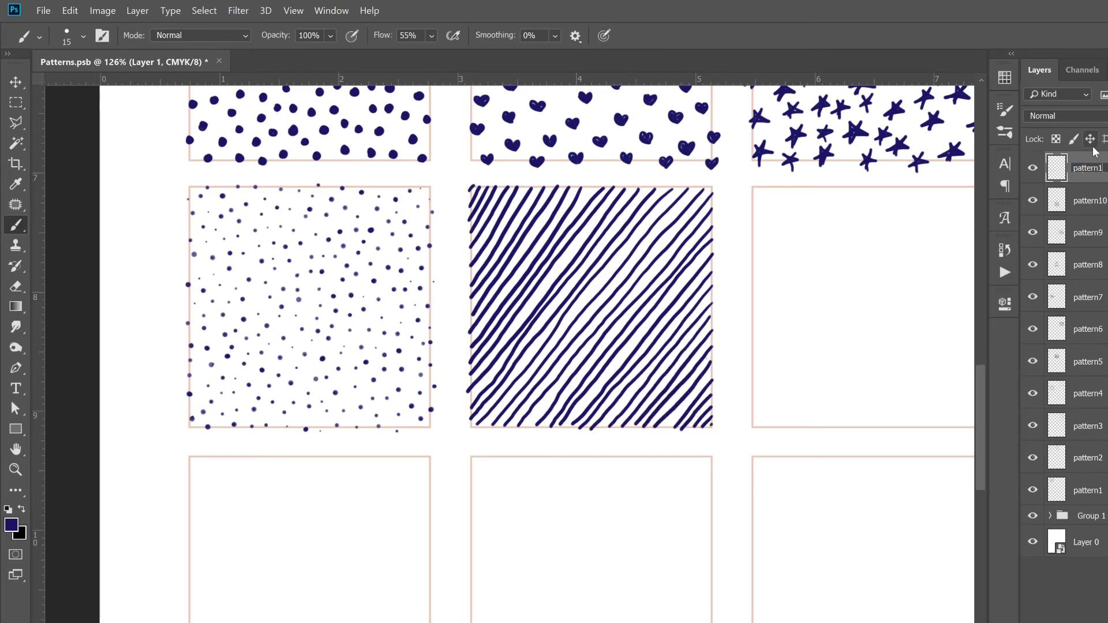
scroll(762, 236, up, 3)
- Make pattern10 the active layer and try a test stroke in the empty box, then undo it
scroll(762, 237, down, 3)
key(v)
alt+scroll(497, 376, down, 2)
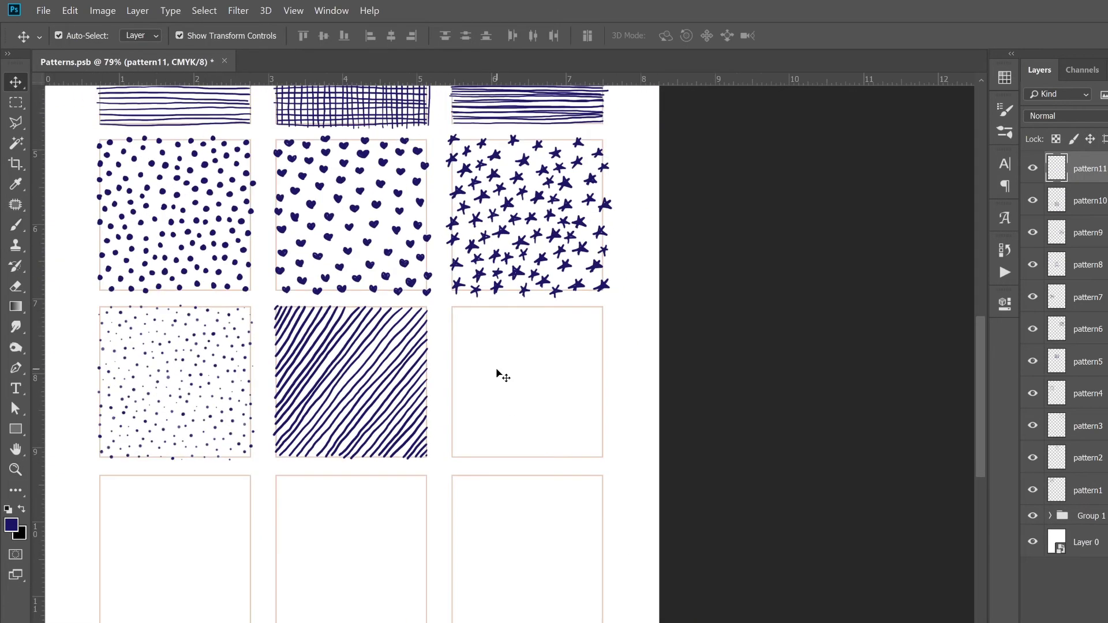
key(b)
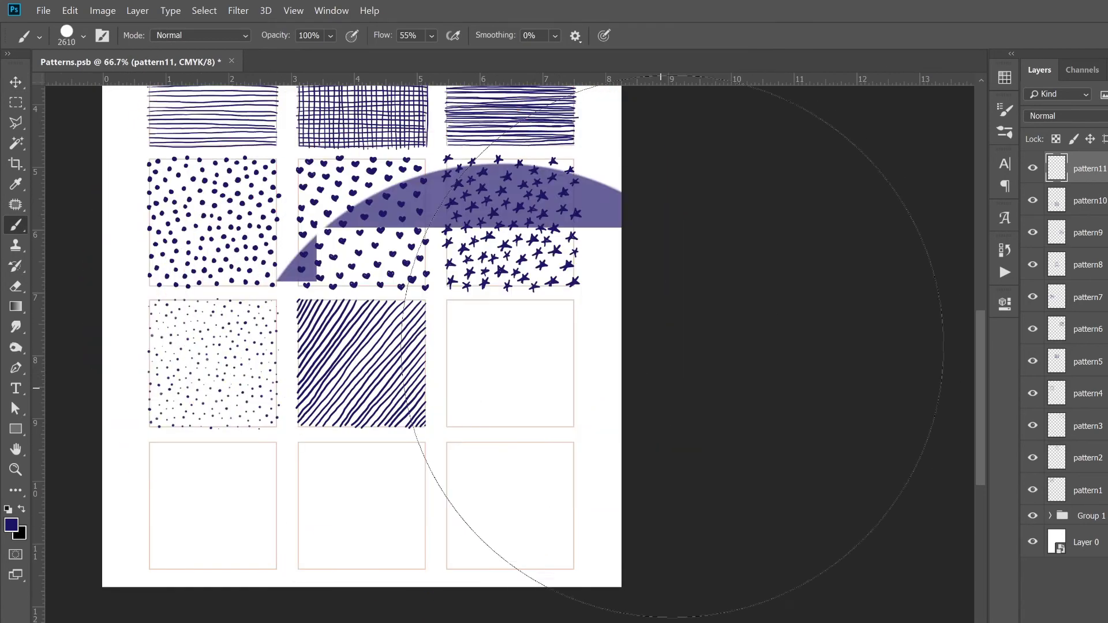
key(alt+bracketleft)
drag(500, 320, 470, 367)
key(ctrl+z)
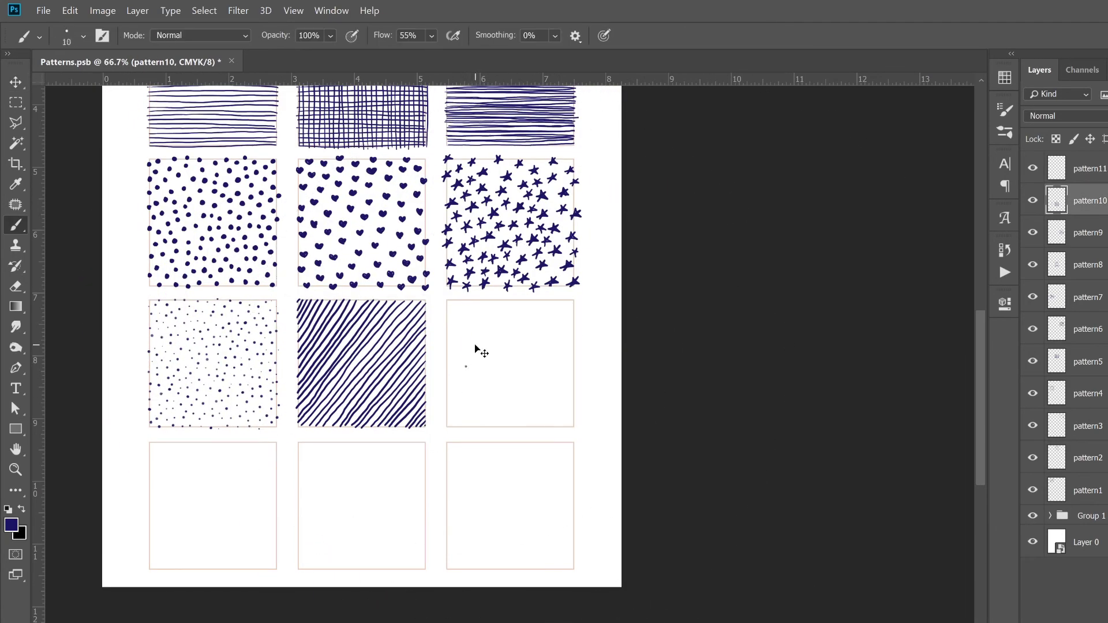
- Tilt the view about 45 degrees and brush parallel navy lines into the third row's right box
key(r)
mouse_move(514, 341)
mouse_down()
mouse_move(489, 295)
mouse_move(418, 363)
mouse_up()
drag(517, 286, 433, 376)
mouse_move(536, 304)
mouse_down()
mouse_move(448, 393)
mouse_move(456, 403)
mouse_up()
drag(555, 326, 466, 414)
drag(567, 339, 479, 433)
drag(597, 366, 506, 450)
drag(541, 308, 448, 399)
drag(562, 330, 478, 426)
drag(591, 362, 499, 446)
drag(533, 300, 469, 364)
drag(552, 321, 476, 394)
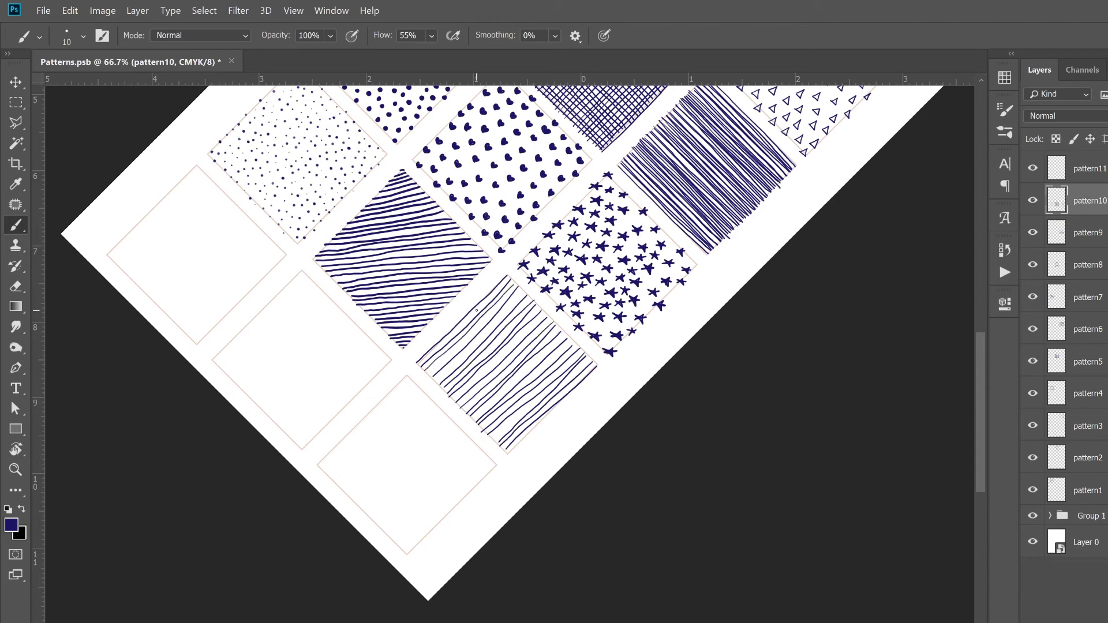
- Reset the canvas rotation, hide pattern10 and remove the unused pattern11 layer
key(r)
key(Escape)
scroll(754, 400, up, 3)
key(b)
click(1033, 202)
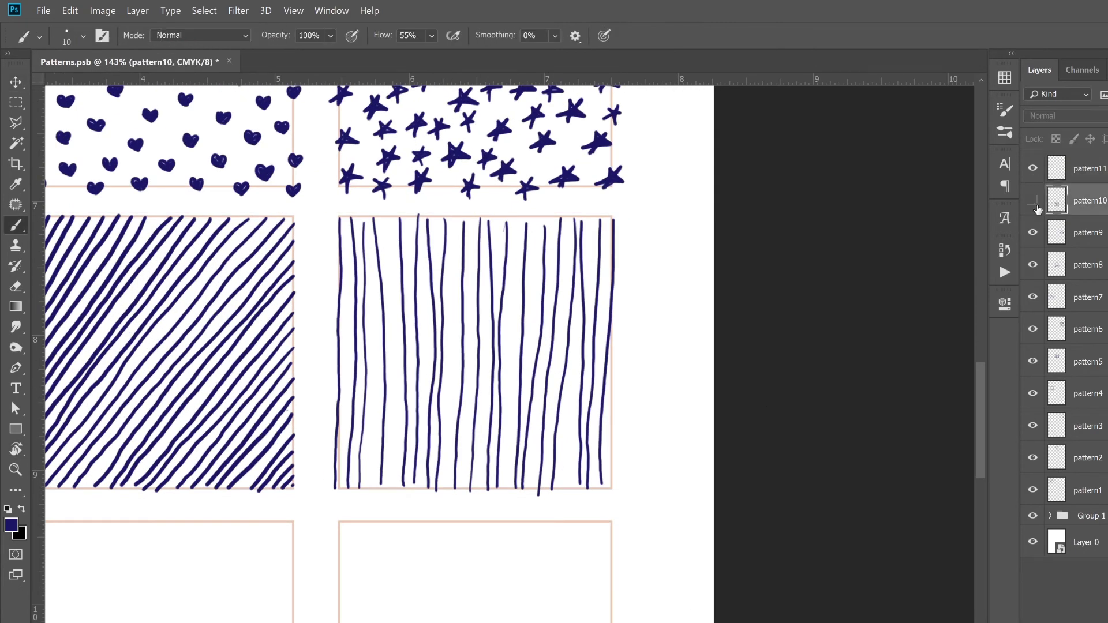
key(ctrl+z)
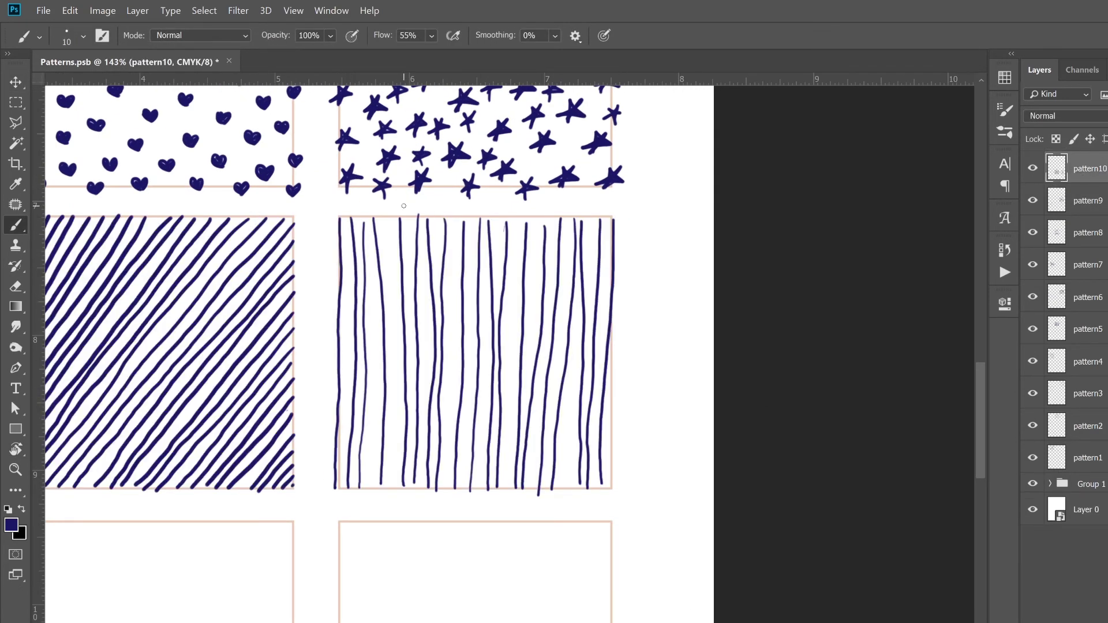
- Marquee-select the vertical-lines box and copy it onto a new layer
key(m)
drag(308, 213, 658, 506)
key(ctrl+j)
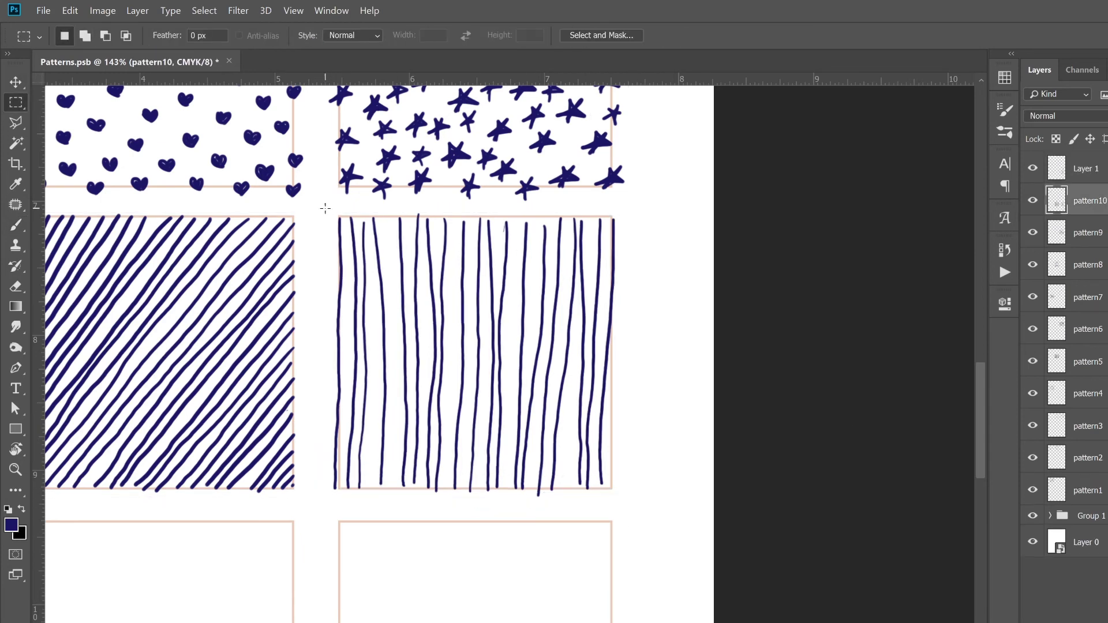
click(1085, 202)
key(v)
key(ctrl+minus)
- Duplicate the vertical-lines layer and move the copy down into the empty bottom-right box
key(ctrl+j)
key(ctrl+1)
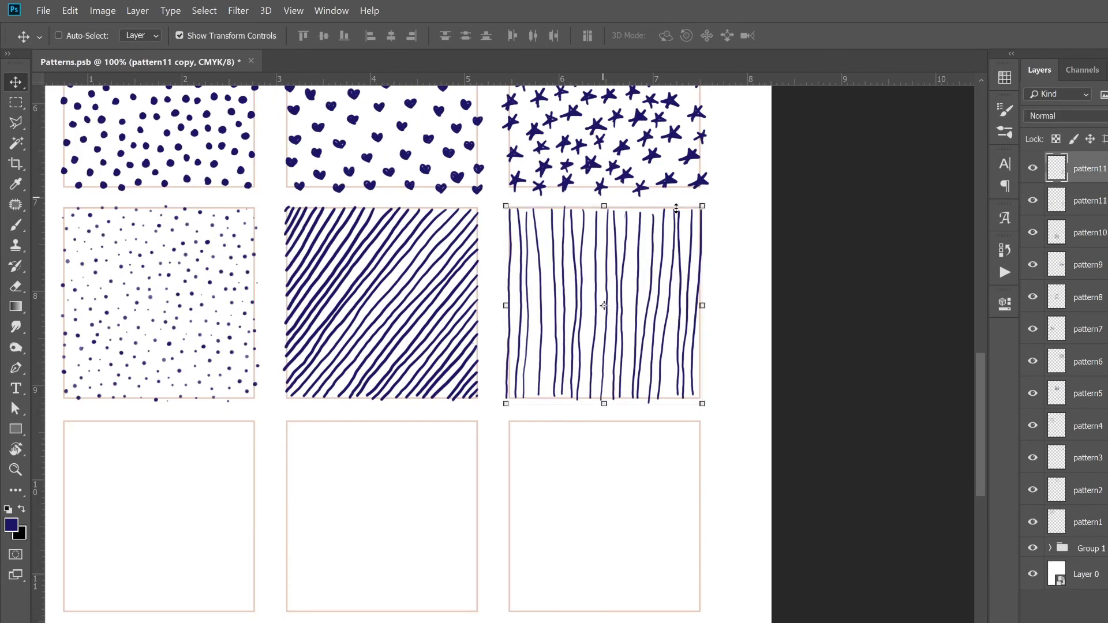
drag(628, 248, 628, 458)
key(Return)
key(b)
scroll(629, 457, up, 3)
- Add full-height vertical navy strokes across the left half of the copied pattern
drag(349, 140, 339, 457)
drag(348, 237, 341, 479)
drag(365, 142, 369, 332)
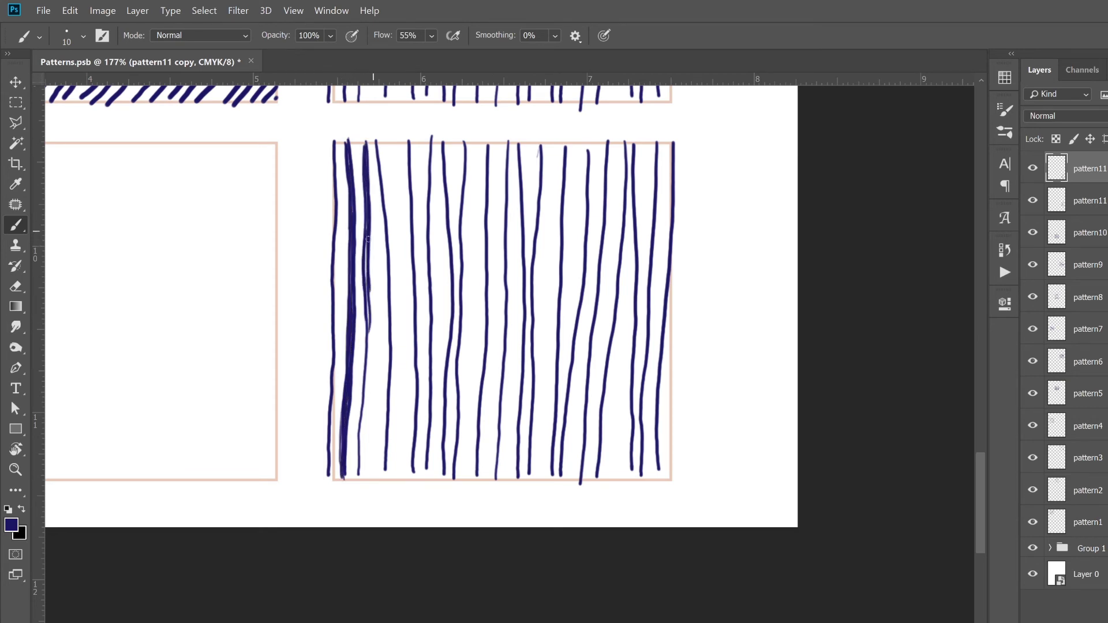
drag(370, 225, 362, 481)
key(ctrl+z)
drag(367, 236, 362, 482)
drag(380, 141, 385, 479)
mouse_move(409, 234)
mouse_down()
mouse_move(406, 148)
mouse_move(410, 478)
mouse_up()
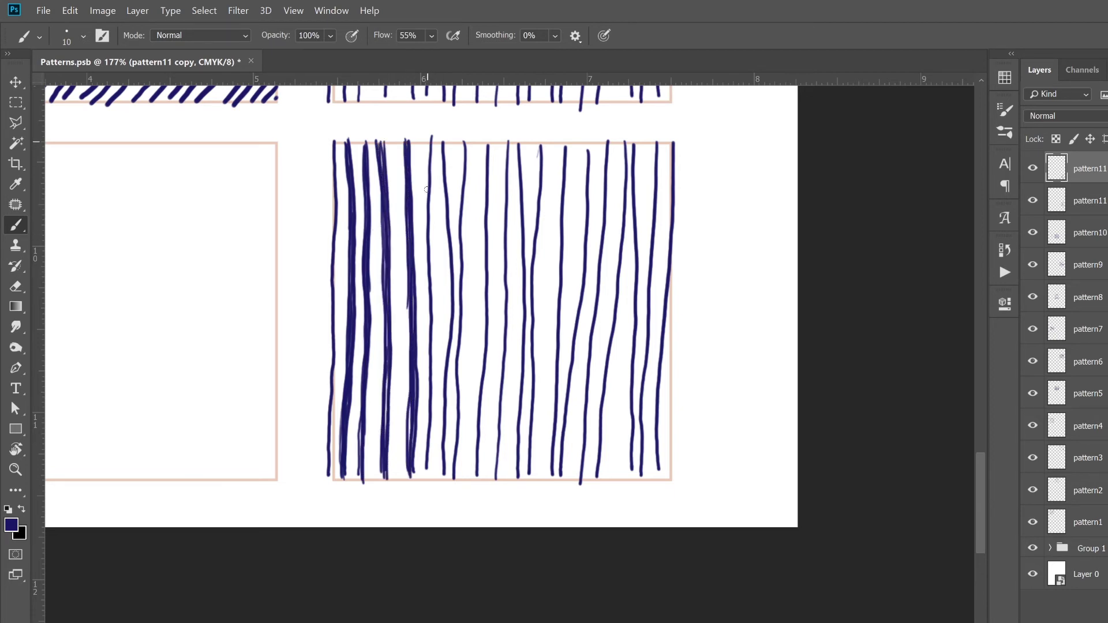
drag(430, 137, 428, 482)
drag(428, 289, 428, 358)
drag(444, 141, 443, 482)
mouse_move(452, 230)
mouse_down()
mouse_move(450, 151)
mouse_move(445, 347)
mouse_up()
drag(466, 139, 459, 474)
drag(479, 143, 479, 481)
- Add more vertical strokes across the right side and along both box edges
drag(505, 142, 499, 480)
mouse_move(506, 153)
mouse_down()
mouse_move(501, 352)
mouse_move(519, 275)
mouse_move(516, 472)
mouse_up()
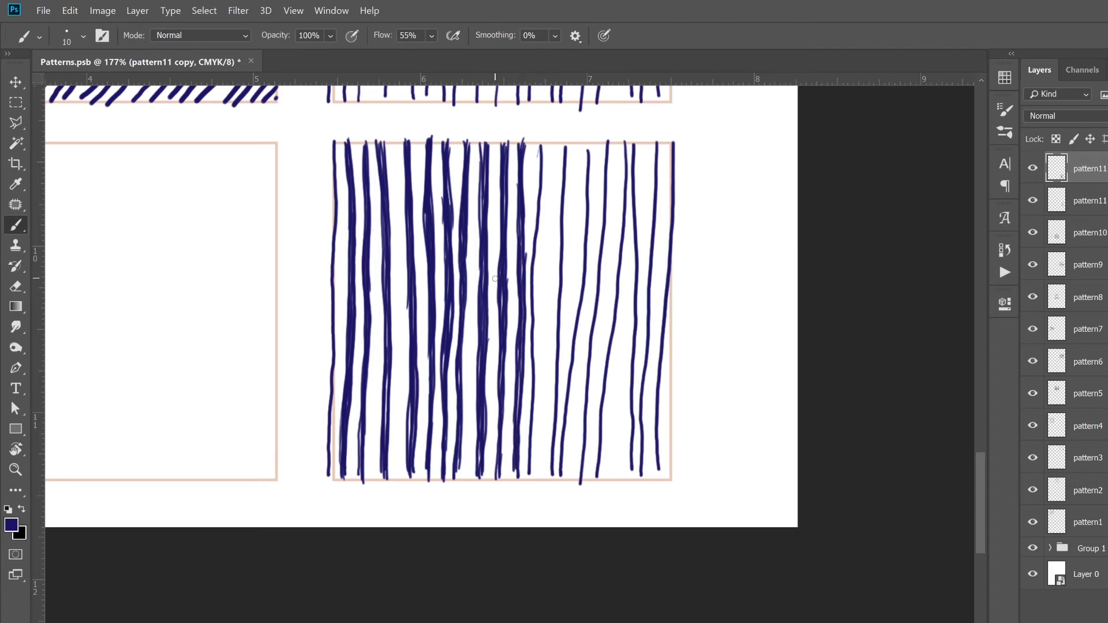
drag(541, 141, 533, 479)
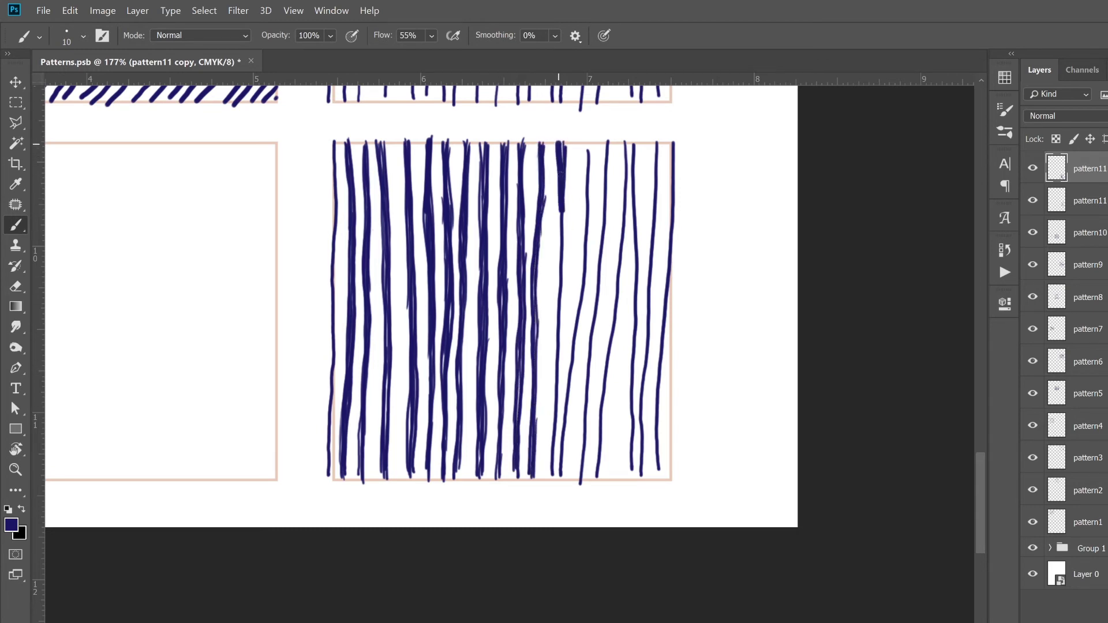
drag(561, 142, 548, 481)
drag(586, 142, 563, 478)
drag(580, 193, 571, 409)
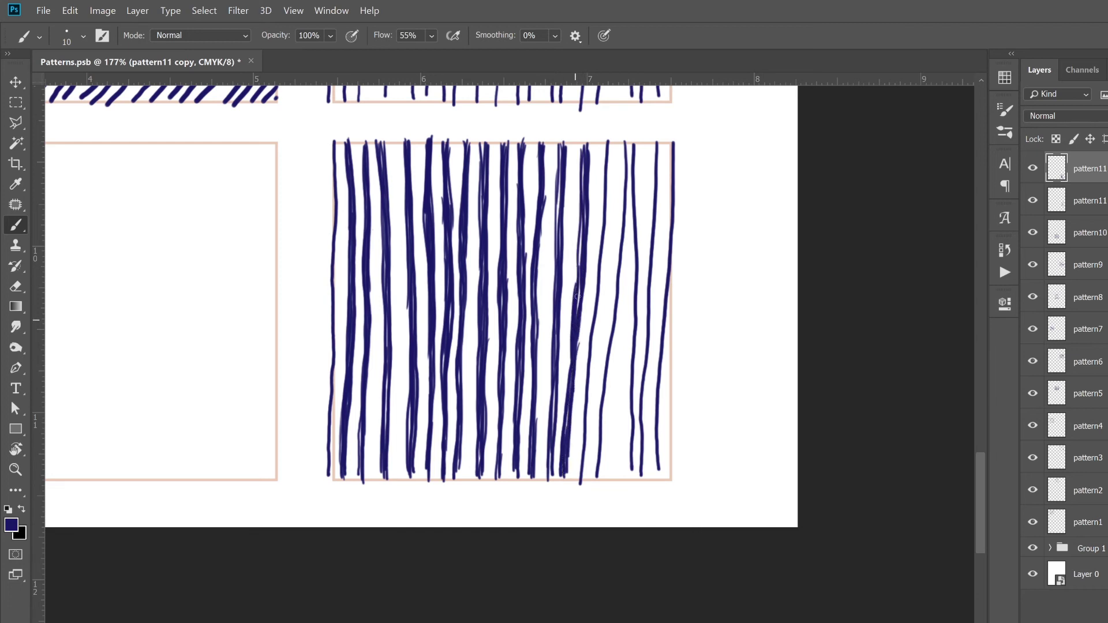
drag(608, 139, 580, 479)
mouse_move(609, 144)
mouse_down()
mouse_move(592, 325)
mouse_move(605, 485)
mouse_up()
mouse_move(626, 152)
mouse_down()
mouse_move(618, 251)
mouse_move(639, 249)
mouse_move(625, 479)
mouse_up()
mouse_move(657, 142)
mouse_down()
mouse_move(642, 478)
mouse_move(665, 364)
mouse_move(664, 478)
mouse_up()
drag(333, 135, 332, 479)
- Name the layer pattern12 and duplicate it
key(v)
key(ctrl+0)
scroll(473, 514, up, 2)
scroll(525, 602, up, 3)
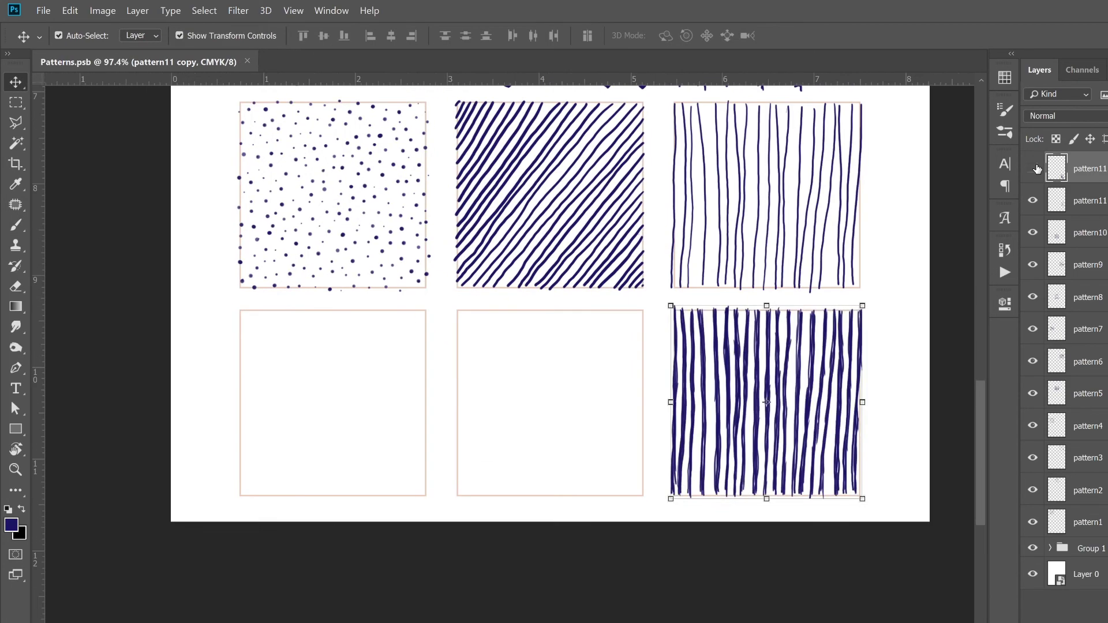
text(pattern12)
key(Return)
key(ctrl+j)
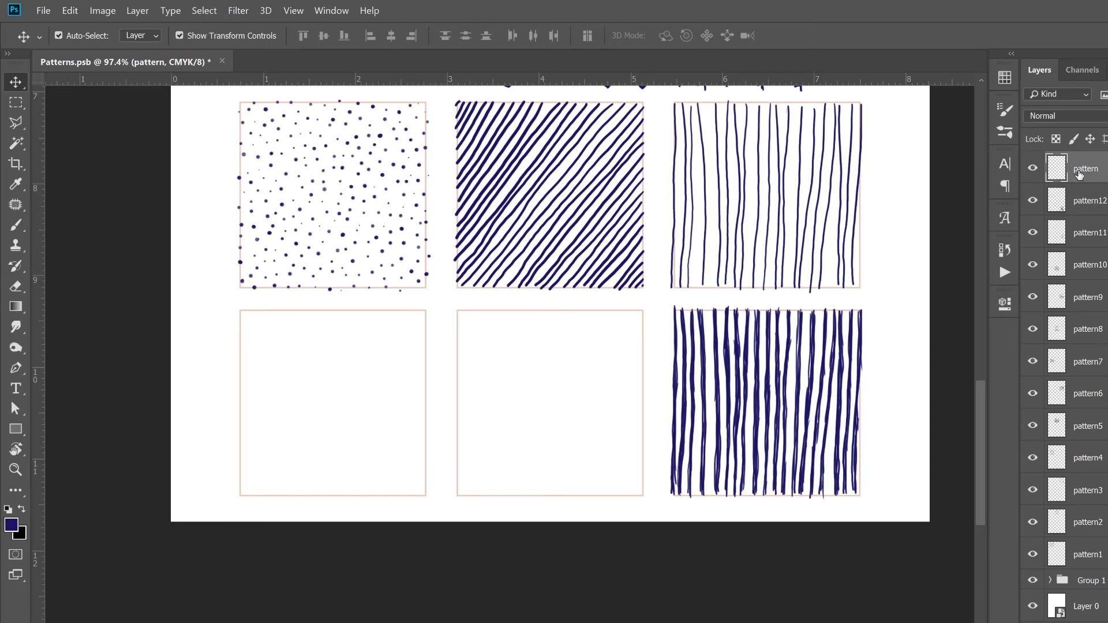
double_click(1101, 200)
- Paint a first dash in the bottom-left box and erase the stray dashes
key(Return)
key(b)
scroll(260, 463, up, 2)
drag(425, 382, 415, 393)
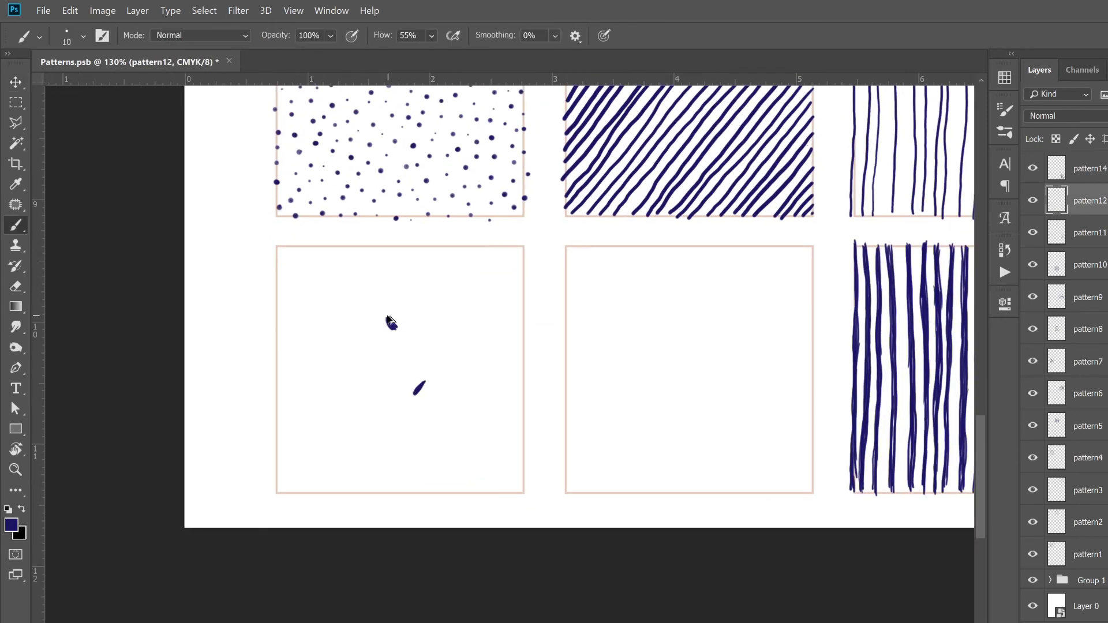
key(e)
drag(402, 348, 416, 389)
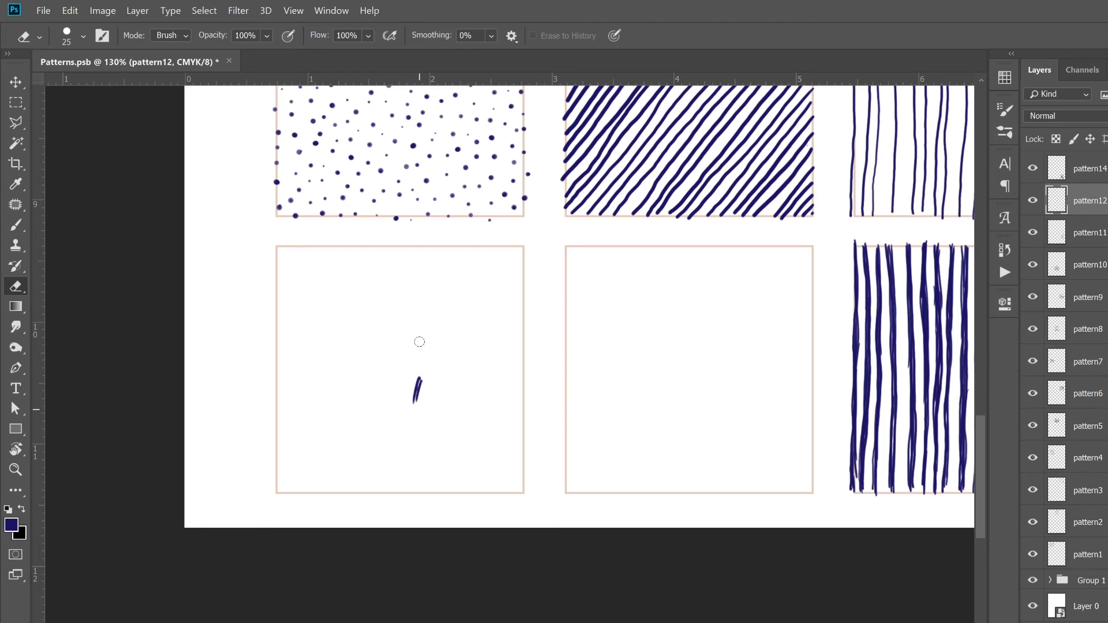
key(ctrl+z)
key(b)
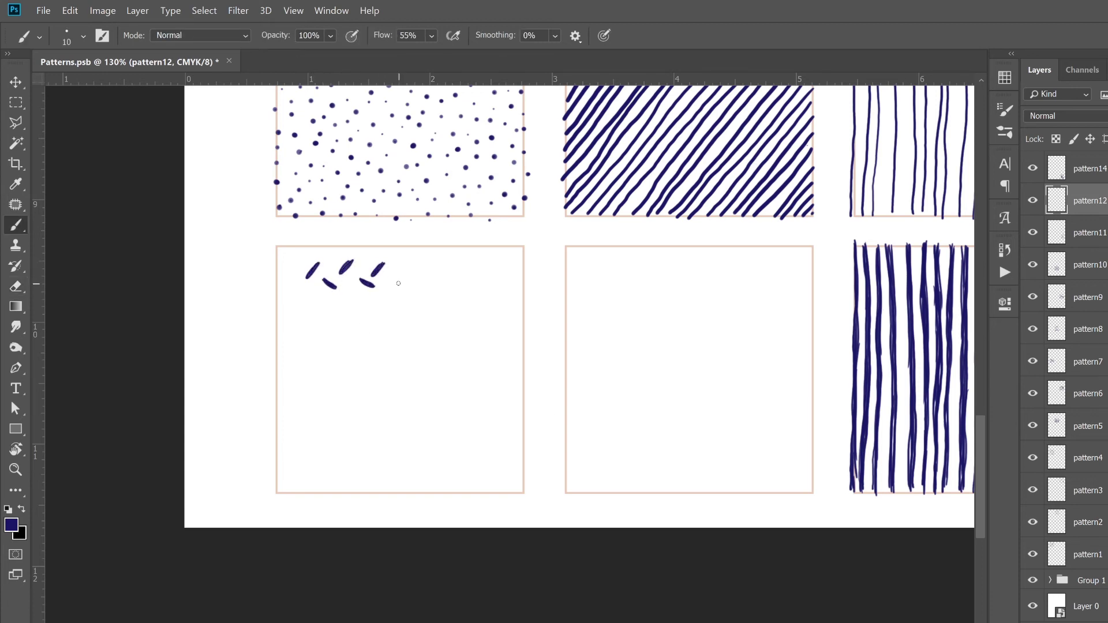
scroll(441, 260, up, 2)
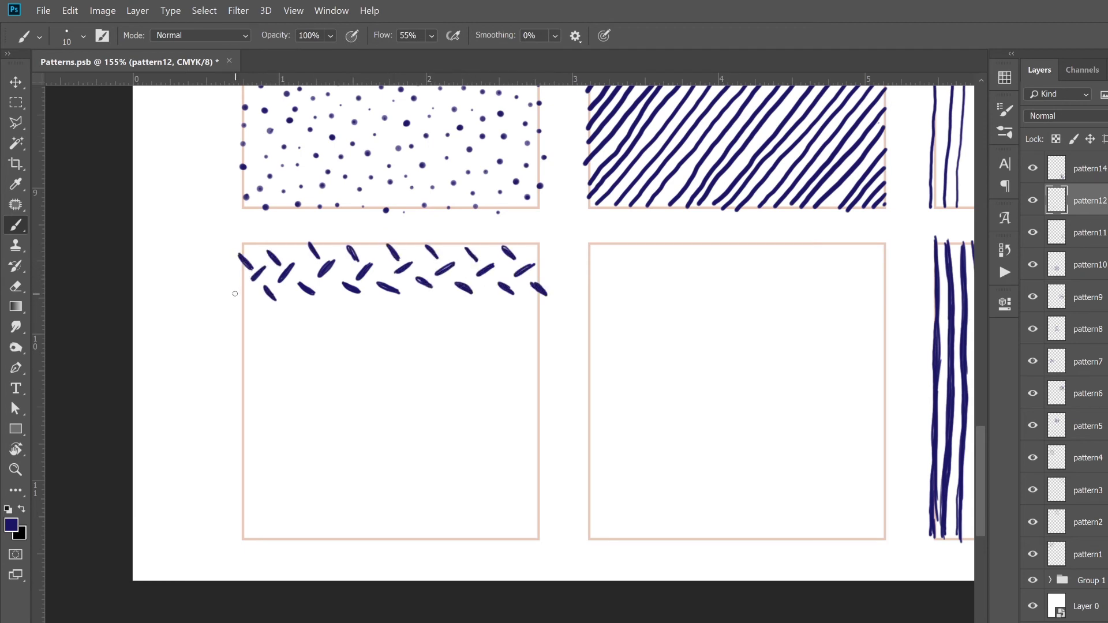
- Brush rows of alternating diagonal navy dashes across the upper part of the box
drag(512, 318, 527, 302)
drag(541, 320, 557, 304)
drag(244, 324, 259, 311)
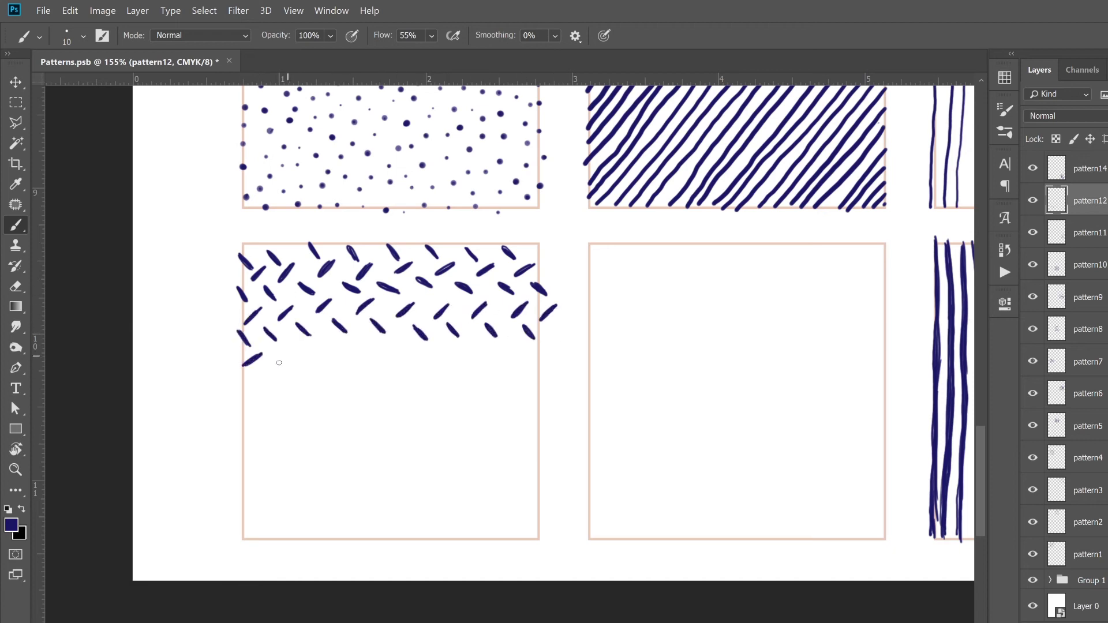
drag(422, 362, 441, 349)
drag(492, 361, 508, 351)
drag(236, 379, 248, 394)
drag(262, 376, 273, 385)
drag(362, 373, 370, 386)
drag(437, 368, 446, 381)
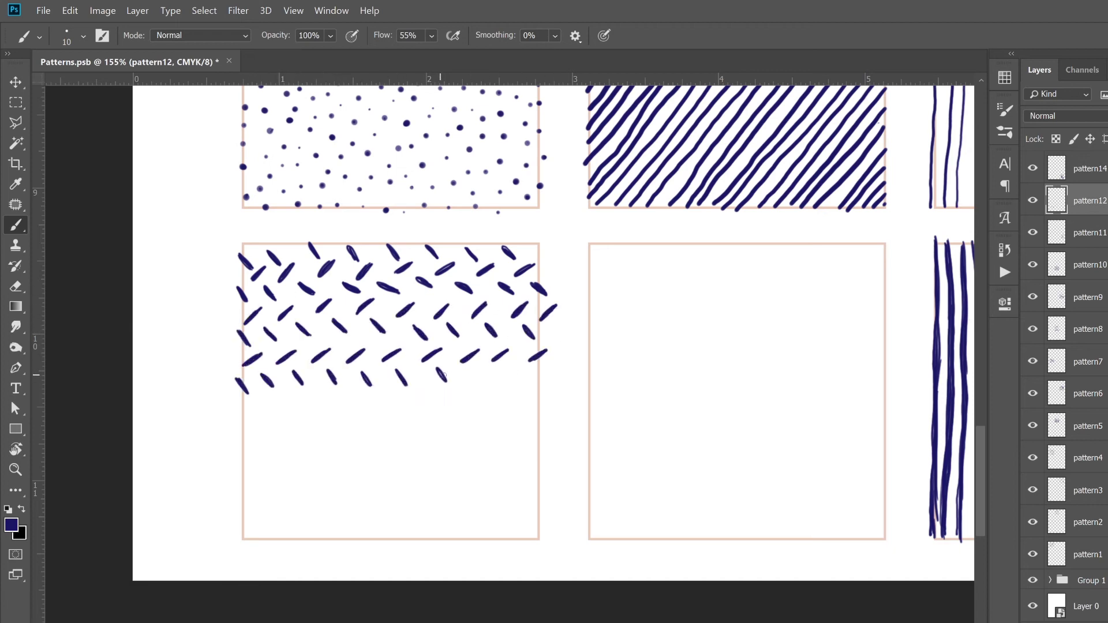
drag(366, 408, 386, 398)
drag(401, 408, 420, 398)
drag(438, 410, 457, 399)
drag(473, 408, 495, 397)
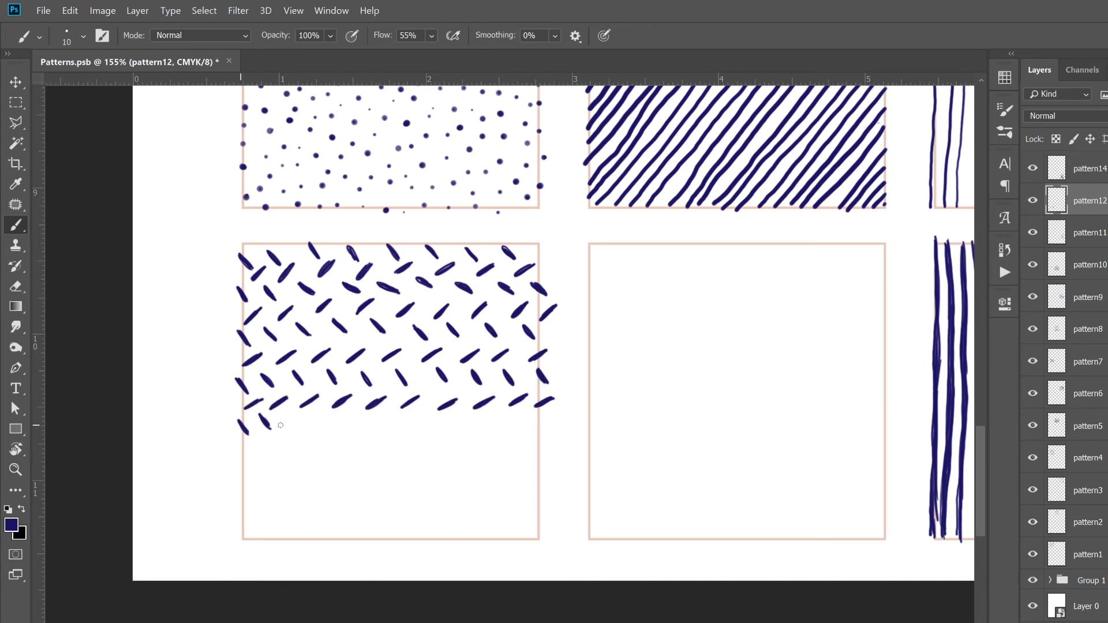
drag(380, 414, 390, 427)
drag(414, 412, 423, 426)
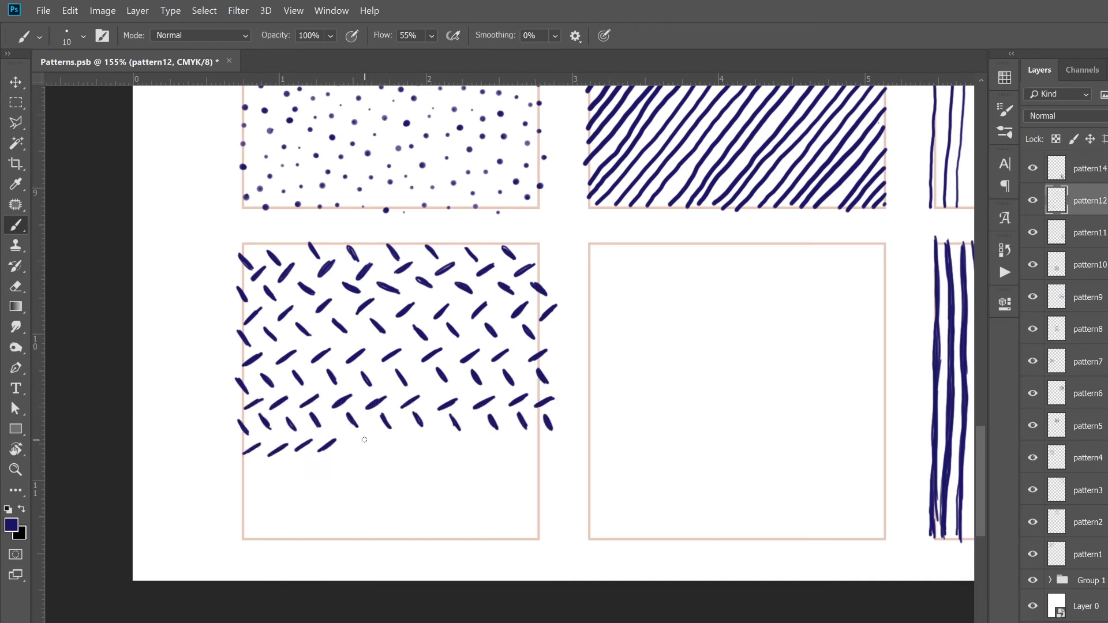
- Fill the remaining lower rows with slanted dashes down to the bottom, then save the patterns file
drag(352, 450, 368, 440)
drag(388, 452, 404, 441)
drag(418, 450, 435, 438)
drag(456, 450, 473, 440)
drag(491, 450, 497, 444)
drag(431, 458, 439, 475)
drag(467, 457, 475, 474)
drag(499, 459, 508, 474)
drag(531, 459, 539, 474)
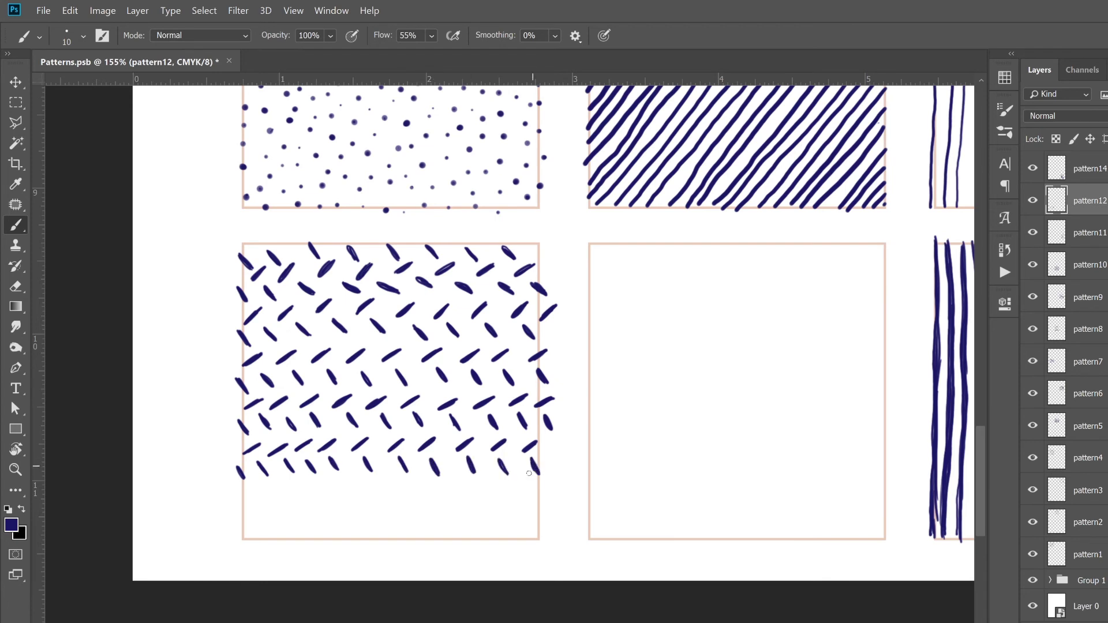
drag(290, 494, 306, 485)
drag(315, 493, 330, 482)
drag(341, 491, 355, 482)
drag(370, 492, 421, 482)
drag(436, 492, 454, 482)
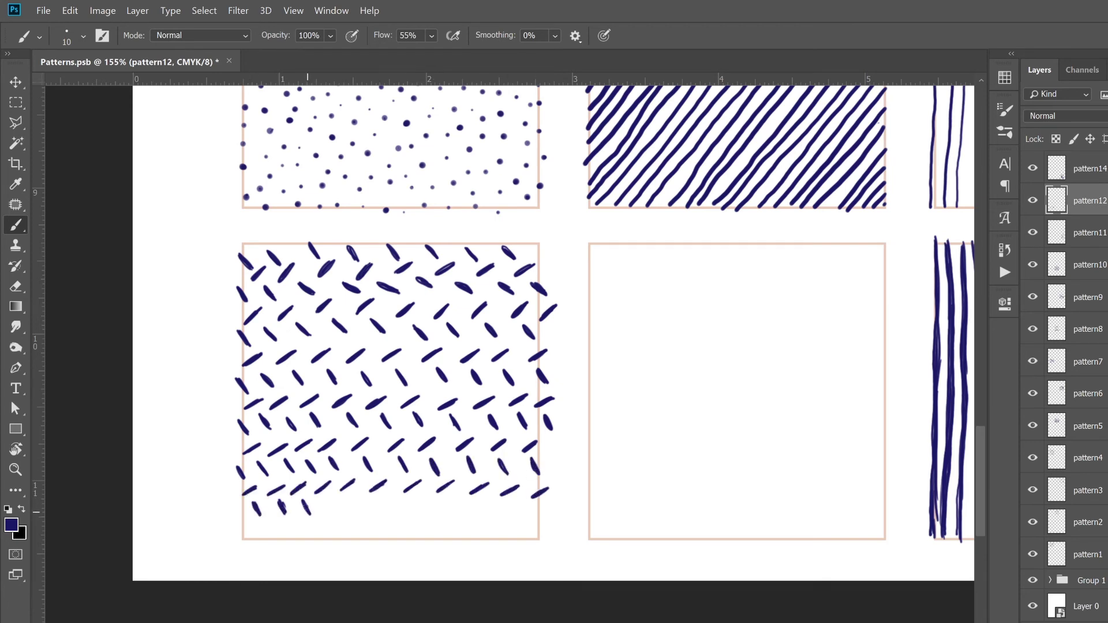
drag(255, 532, 277, 528)
drag(285, 534, 302, 530)
drag(311, 535, 329, 529)
drag(337, 535, 355, 529)
drag(364, 535, 380, 526)
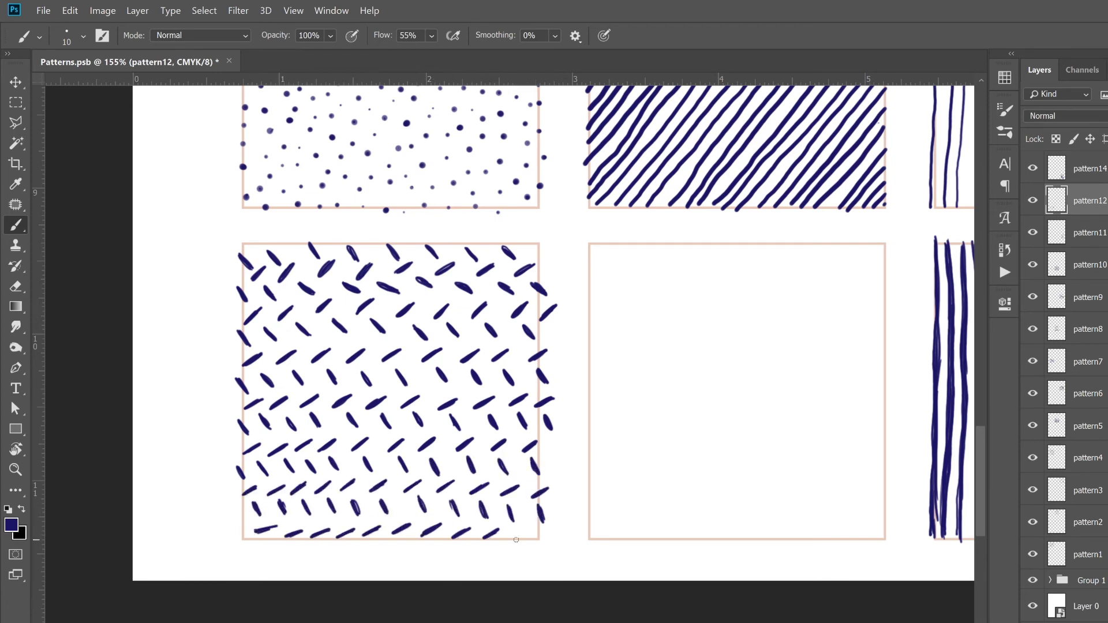
key(ctrl+s)
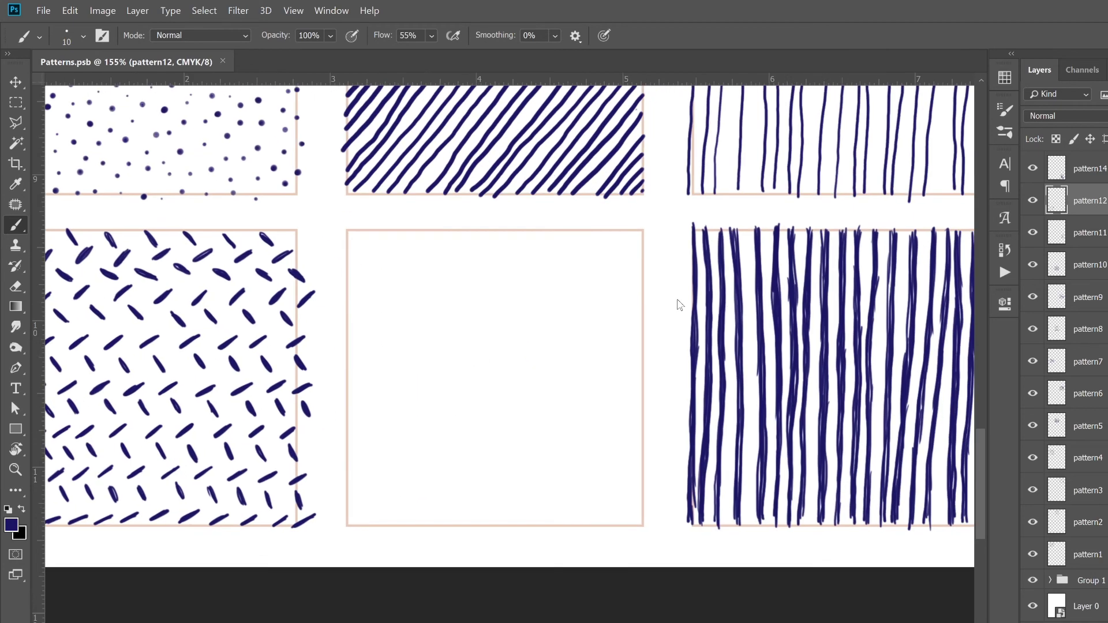
- Brush thirteen wavy horizontal navy lines from top to bottom across the empty middle box
mouse_move(349, 234)
mouse_down()
mouse_move(640, 235)
mouse_move(496, 249)
mouse_move(641, 249)
mouse_up()
drag(349, 265, 641, 265)
mouse_move(347, 281)
mouse_down()
mouse_move(639, 283)
mouse_move(546, 301)
mouse_move(641, 300)
mouse_up()
drag(348, 319, 641, 321)
drag(346, 338, 640, 339)
drag(348, 357, 642, 358)
drag(350, 379, 641, 379)
drag(347, 400, 643, 400)
drag(348, 421, 639, 423)
drag(349, 445, 640, 445)
drag(348, 467, 641, 467)
drag(348, 488, 642, 488)
mouse_move(349, 507)
mouse_down()
mouse_move(640, 509)
mouse_move(642, 525)
mouse_up()
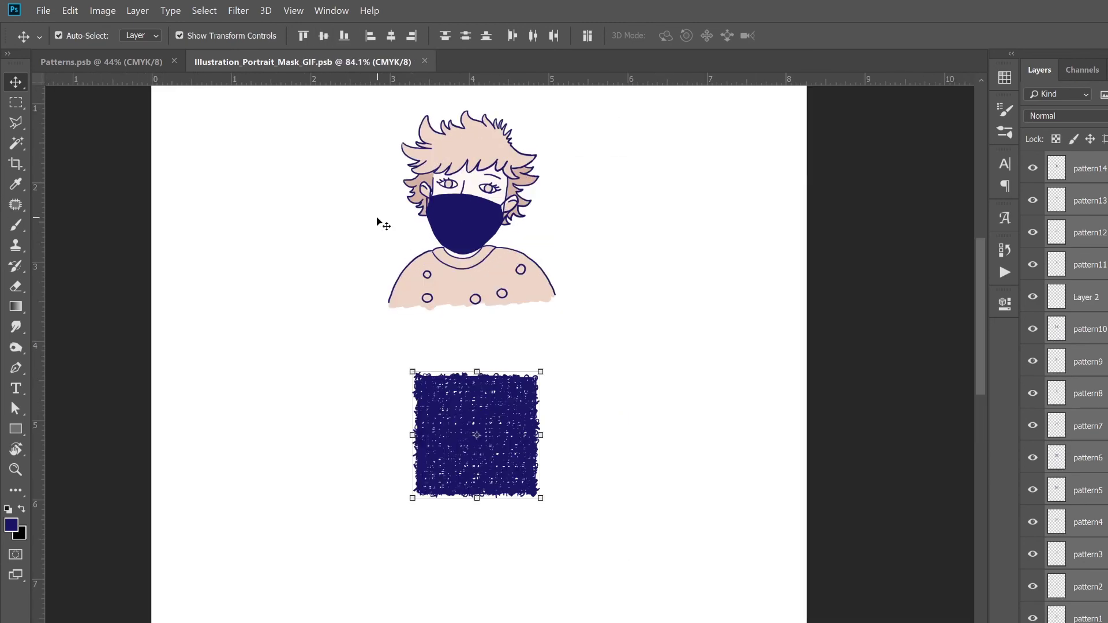
- Alt-drag copies of the outline group's mask layer under each pattern layer, then select the outline group
scroll(1074, 346, down, 5)
click(1096, 496)
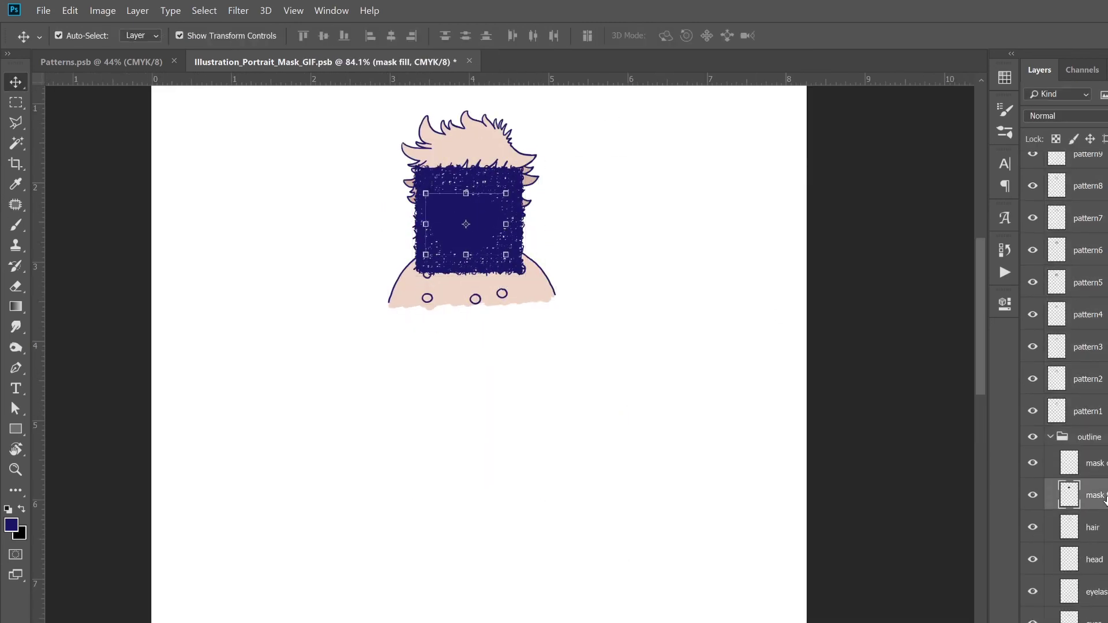
drag(1105, 497, 1106, 381)
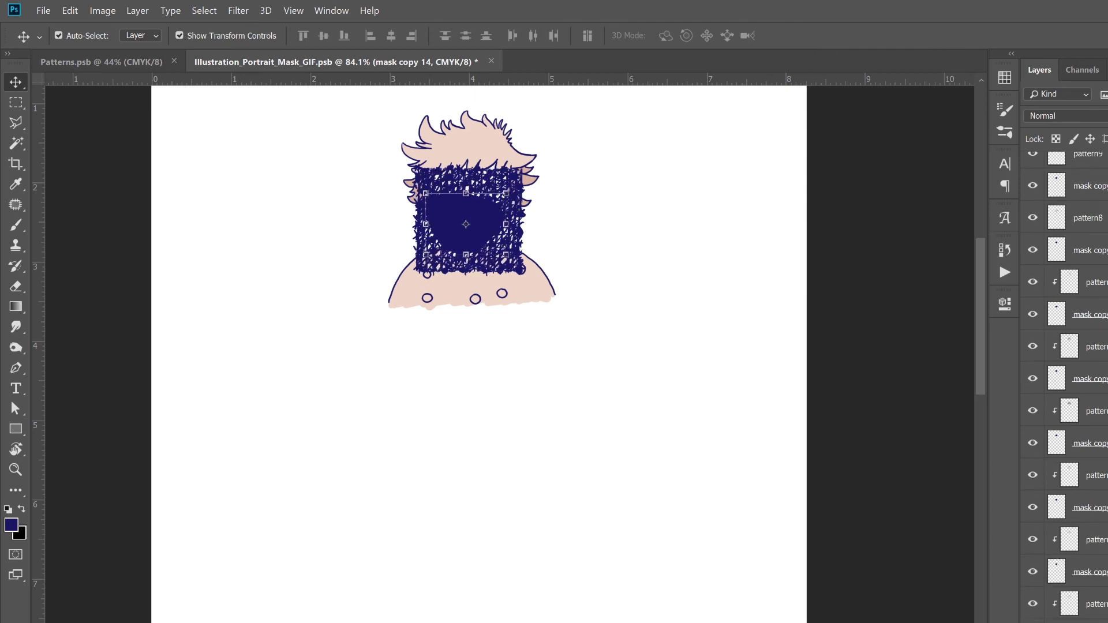
scroll(1074, 346, down, 5)
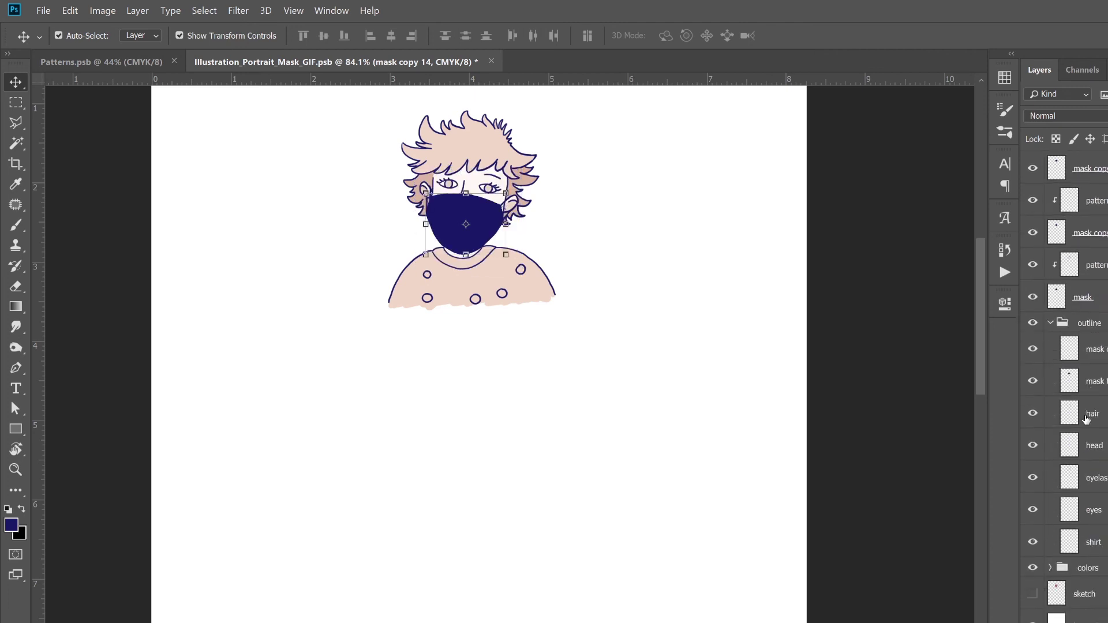
click(1090, 307)
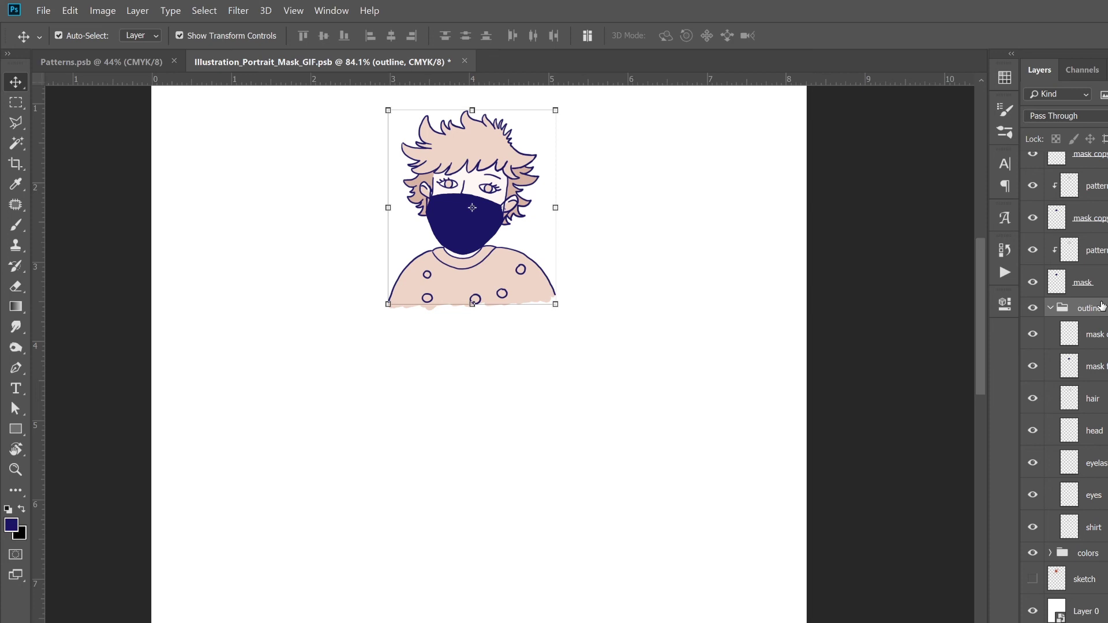
- Select the mask fill layer, then undo the smart-object conversion, sketch deletion and colour effects
key(alt+bracketleft)
key(alt+bracketleft)
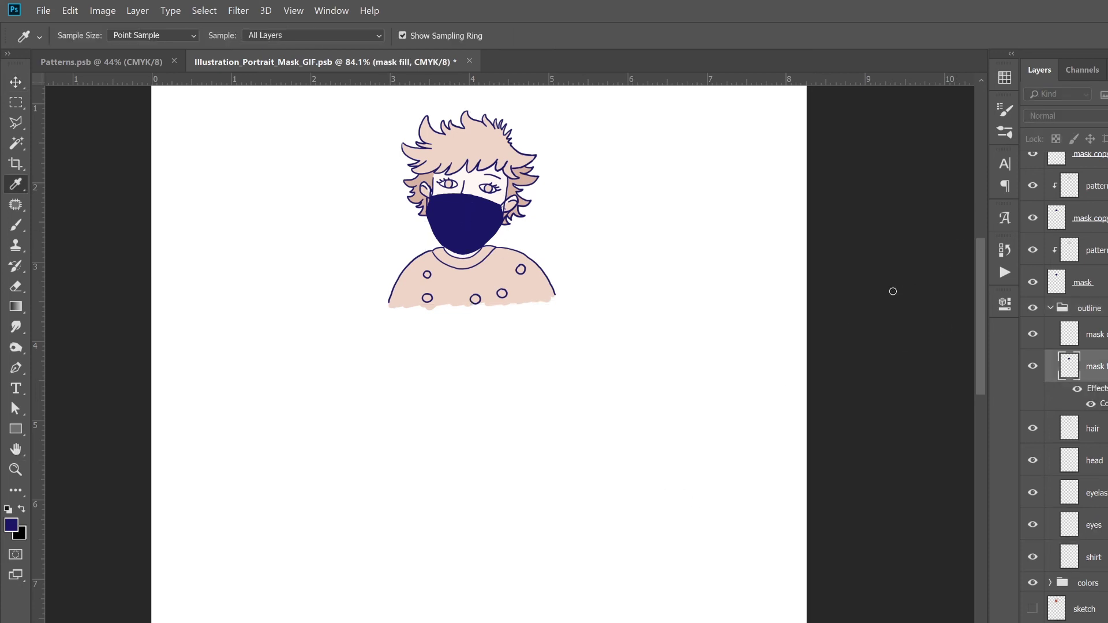
click(1104, 365)
key(ctrl+z)
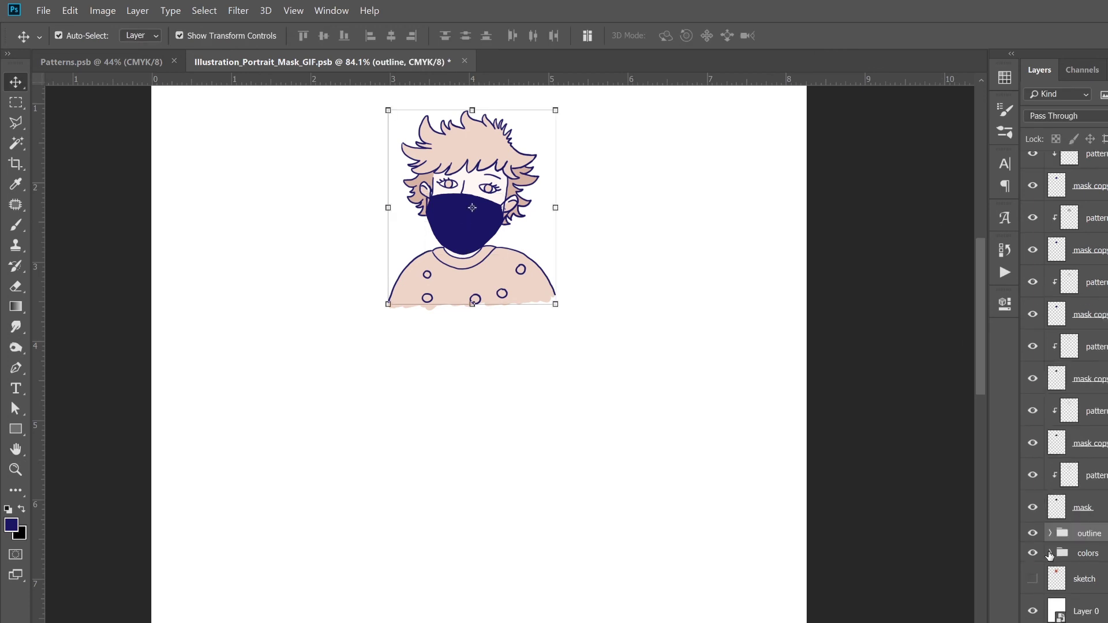
key(ctrl+z)
key(ctrl+z)
key(ctrl+z)
key(ctrl+z)
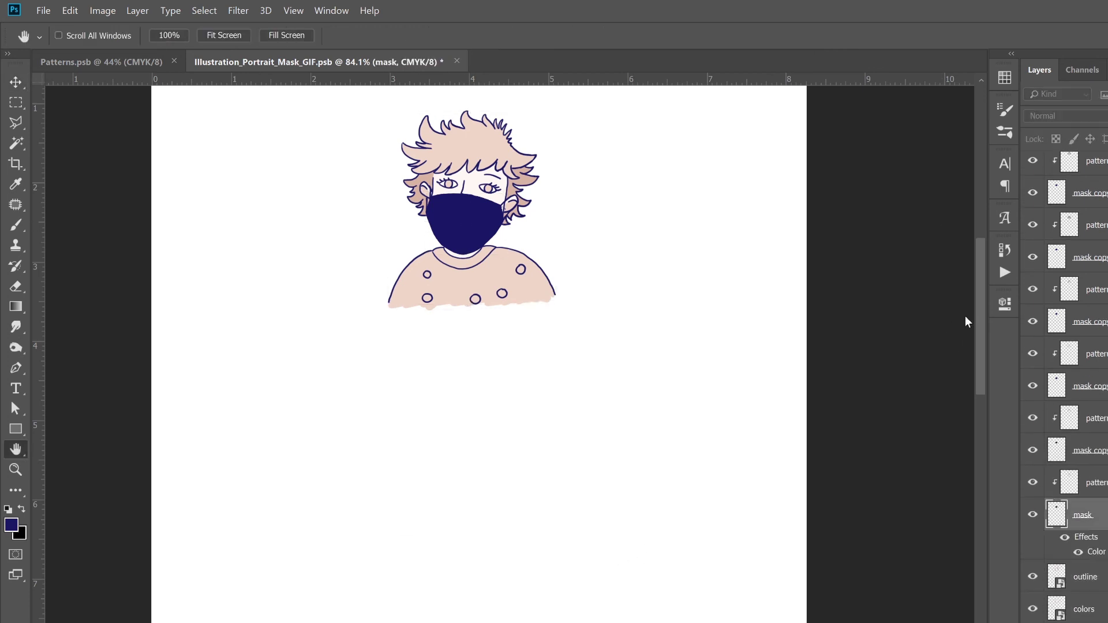
key(ctrl+z)
key(ctrl+z)
key(ctrl+z)
key(ctrl+z)
key(ctrl+z)
key(ctrl+z)
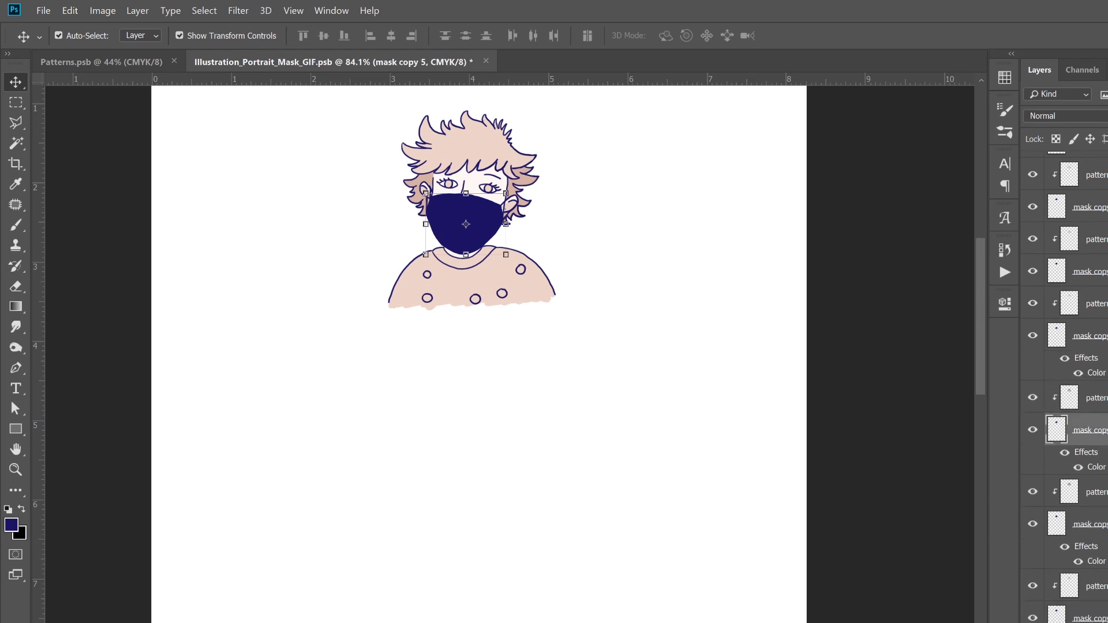
key(ctrl+z)
key(ctrl+z)
key(ctrl+z)
- Step forward again through the recent History states
key(ctrl+shift+z)
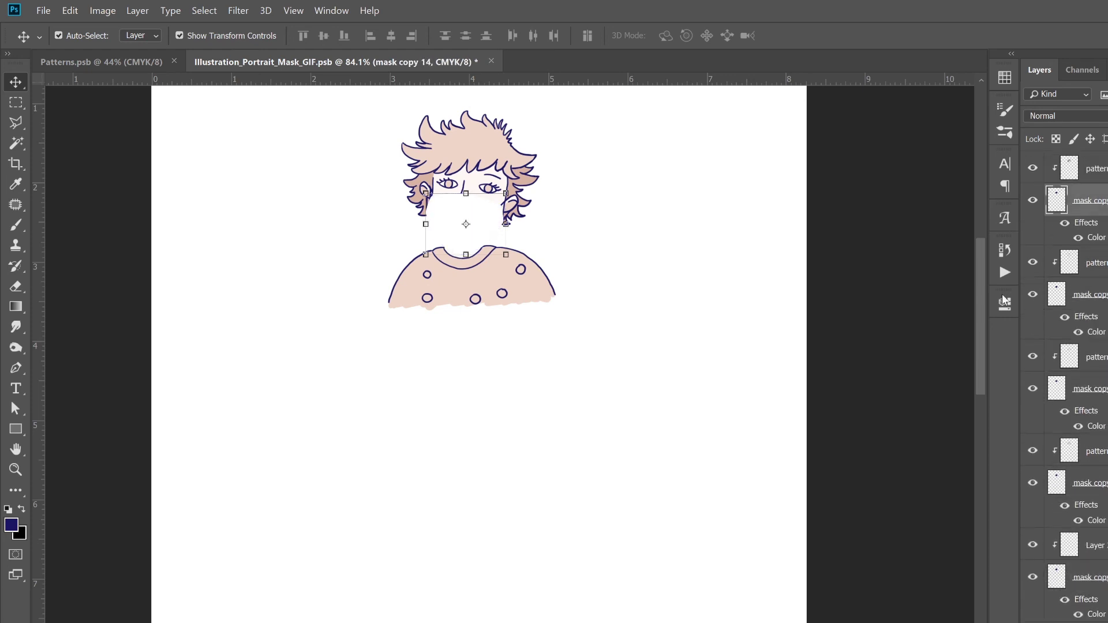
key(ctrl+shift+z)
key(ctrl+shift+z)
key(ctrl+shift+z)
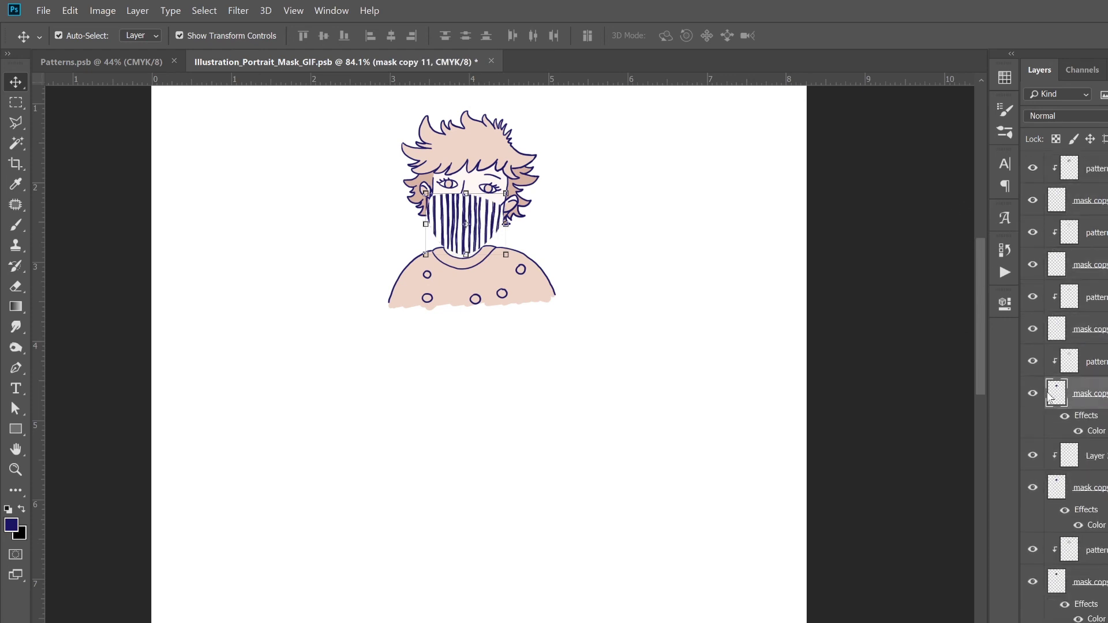
key(ctrl+shift+z)
key(ctrl+shift+z)
key(ctrl+shift+z)
key(ctrl+shift+z)
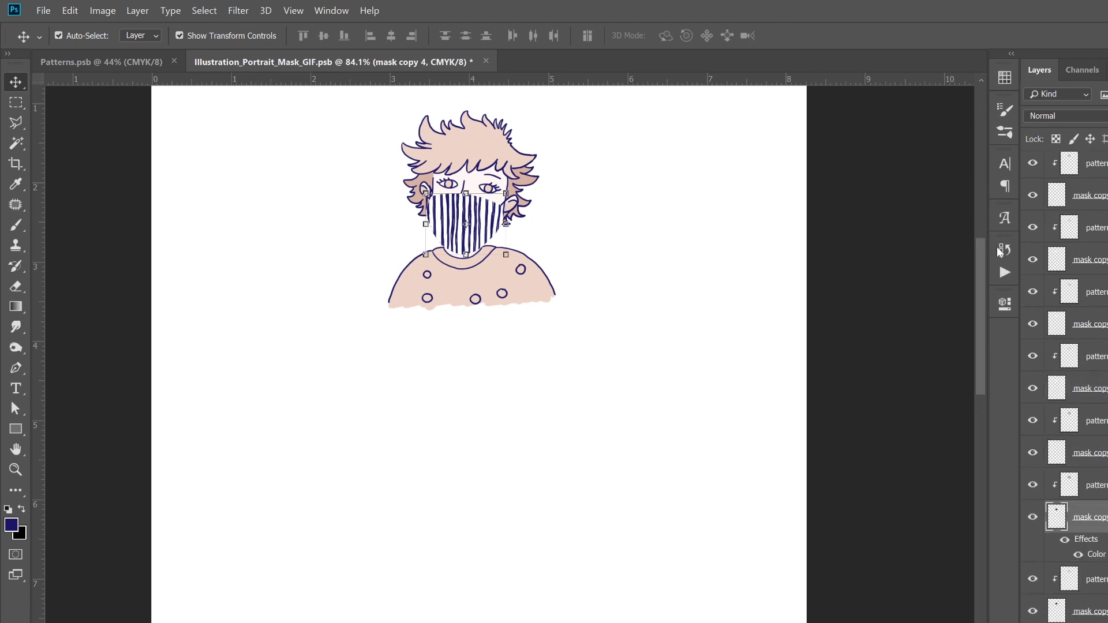
key(ctrl+shift+z)
key(ctrl+shift+z)
key(ctrl+shift+z)
key(ctrl+alt+shift+s)
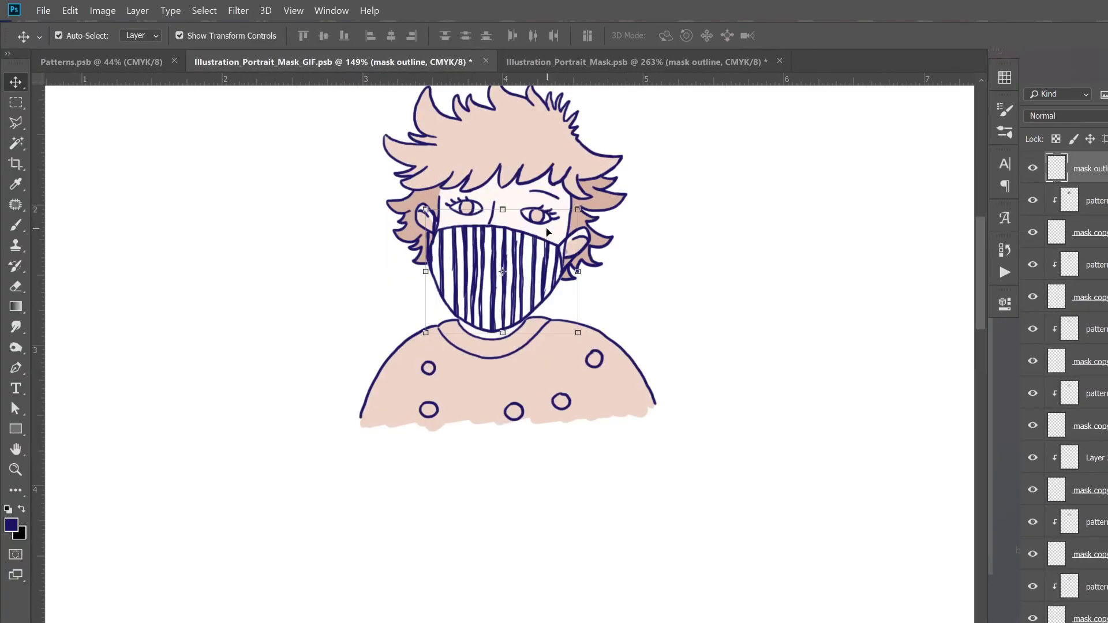
- Hide the top layers and next mask copy, then duplicate the striped pattern11 layer
drag(1032, 200, 1027, 237)
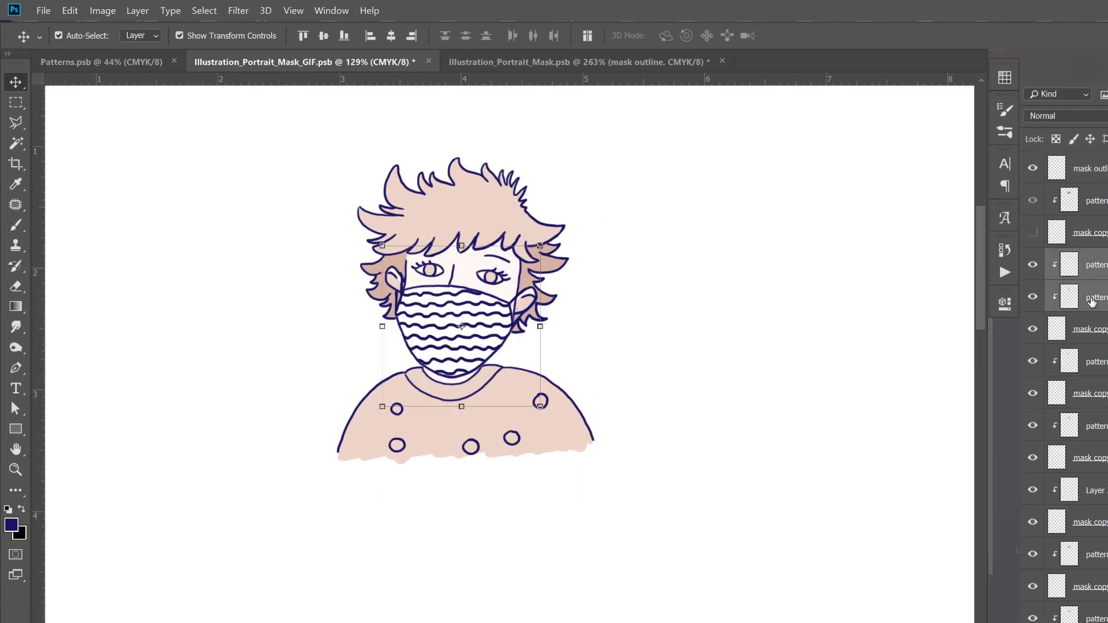
click(1032, 297)
click(1094, 329)
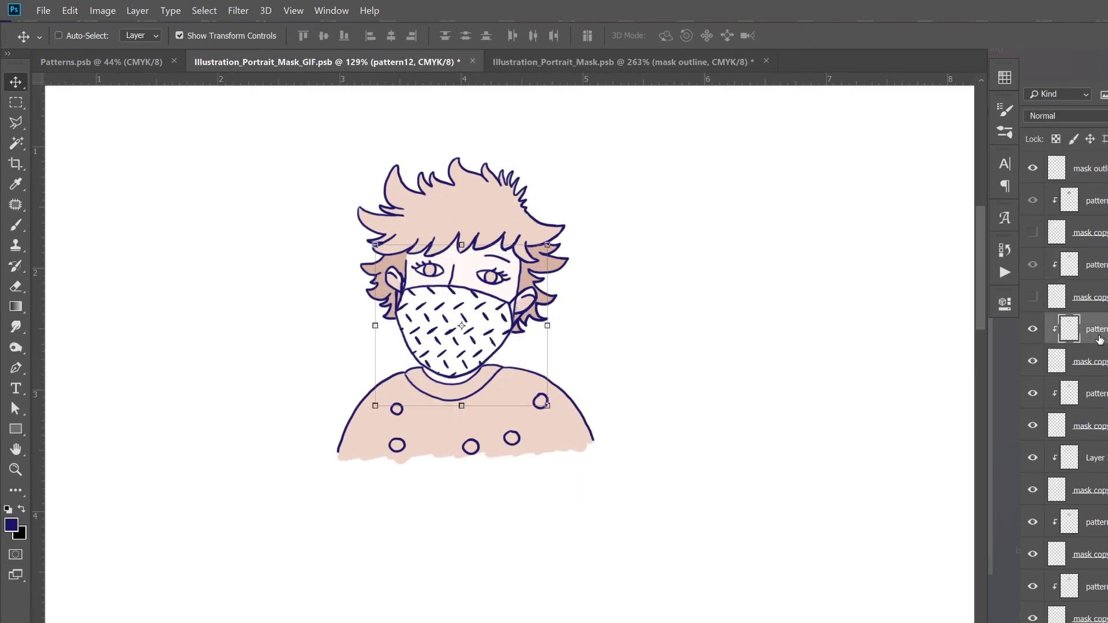
click(1102, 397)
key(ctrl+j)
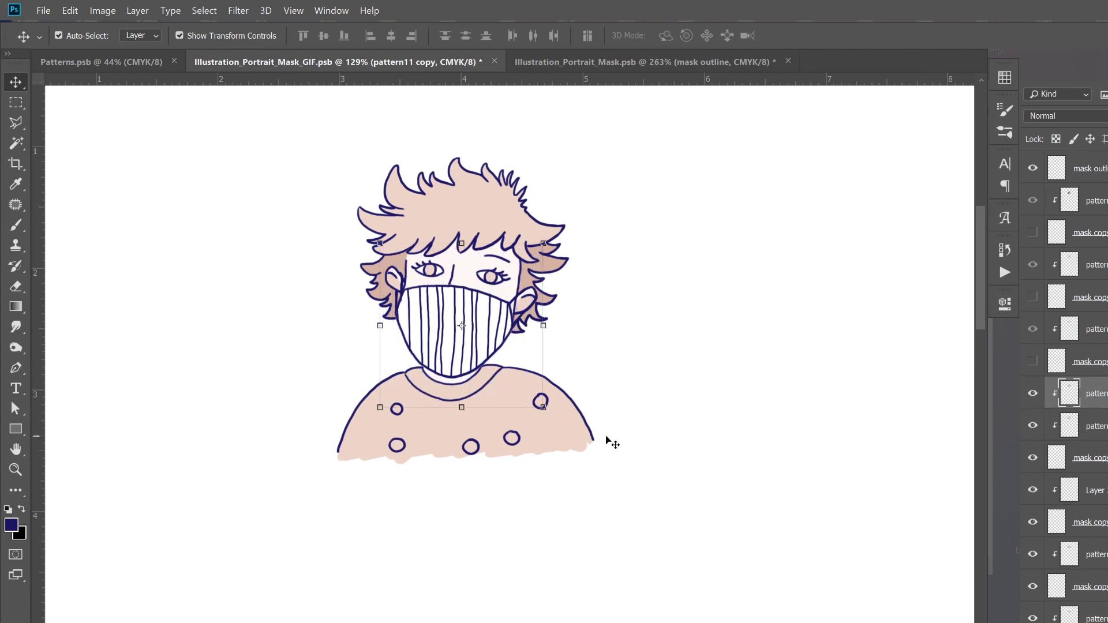
key(Left)
key(Left)
key(Left)
- Duplicate the dotted and pattern3 layers, merging the dotted copy with its mask
click(1094, 490)
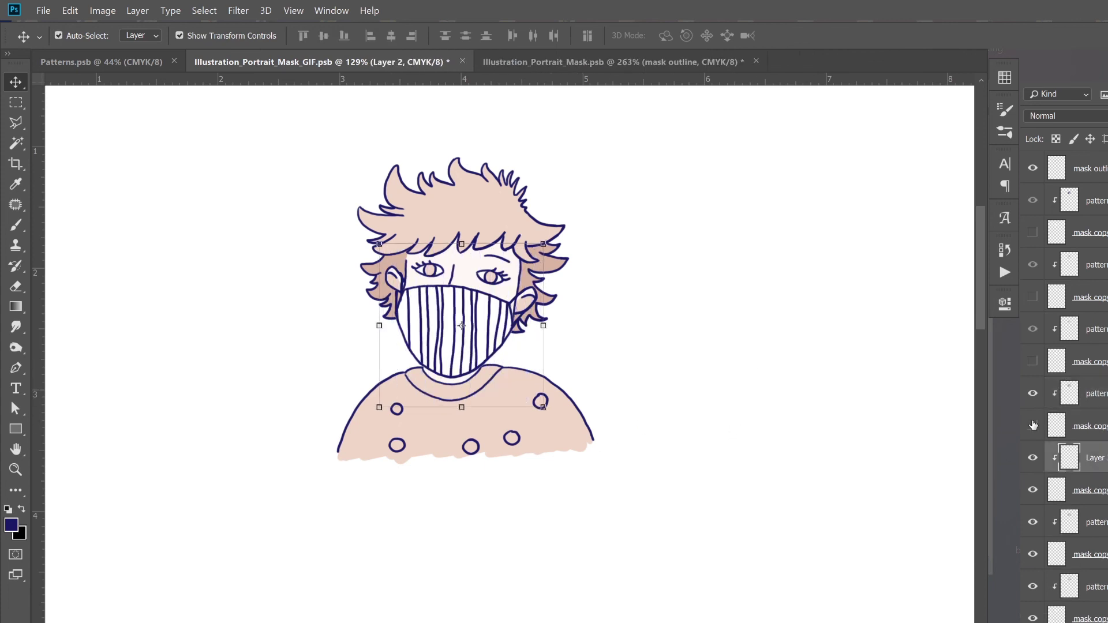
key(ctrl+j)
key(ctrl+bracketright)
click(1094, 458)
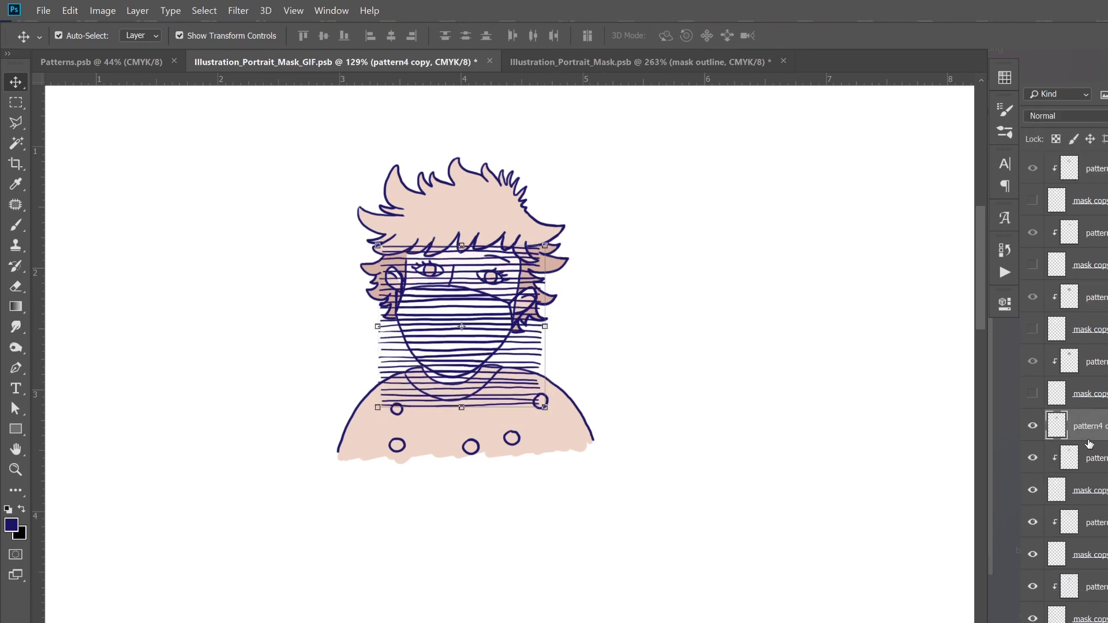
click(1095, 428)
key(ctrl+j)
click(1091, 490)
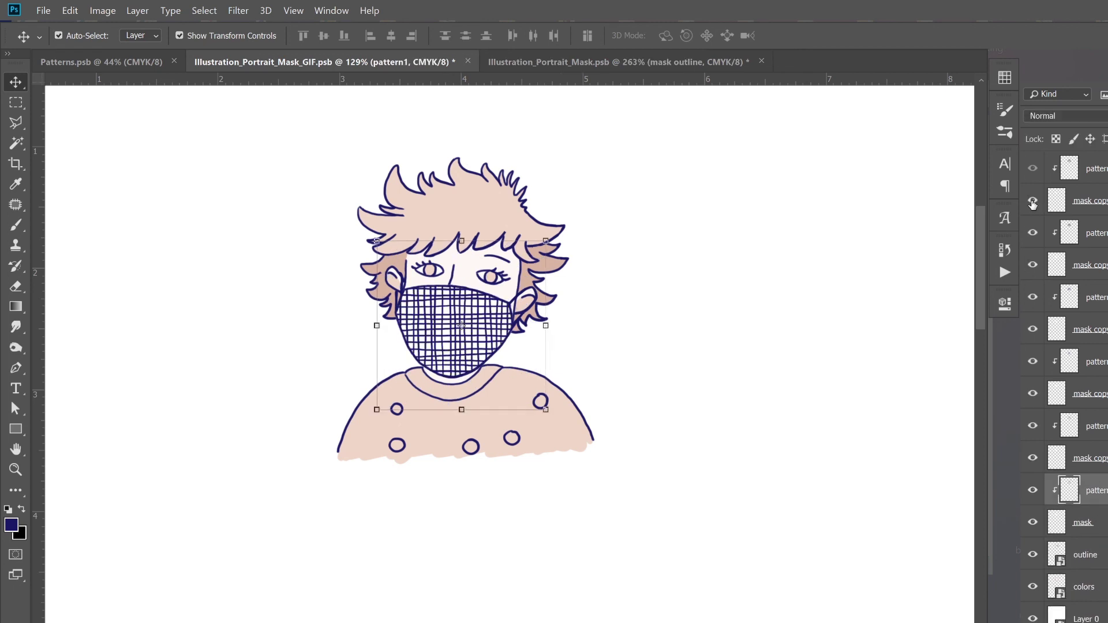
- Select the pattern2 copy and pattern6 layers, and rename the Layer 2 copy
scroll(1038, 199, up, 5)
scroll(1039, 289, down, 5)
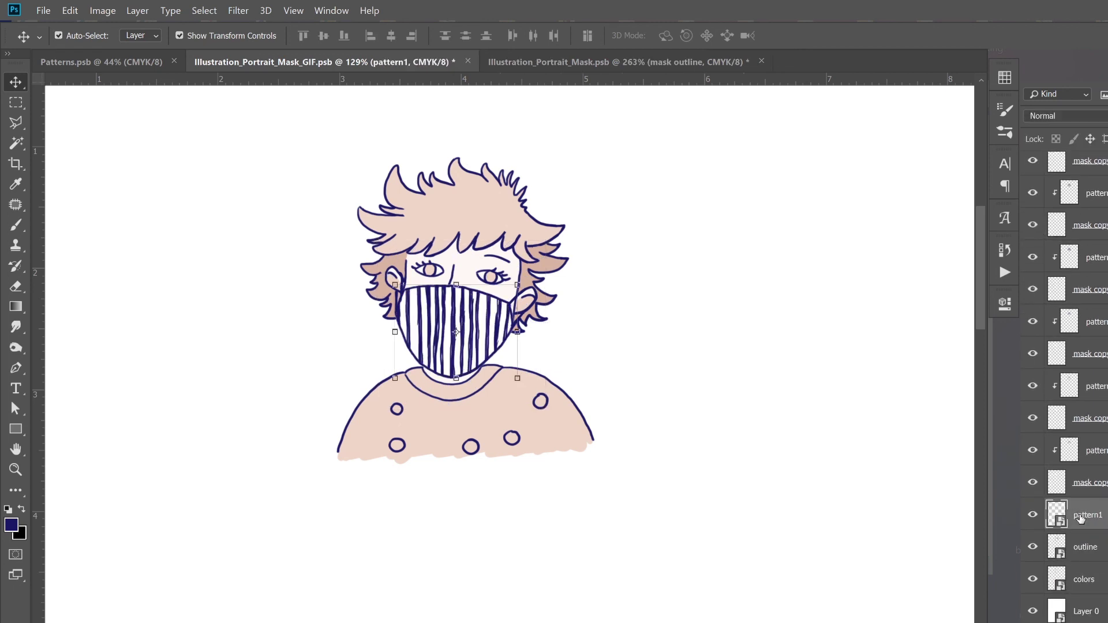
click(1100, 424)
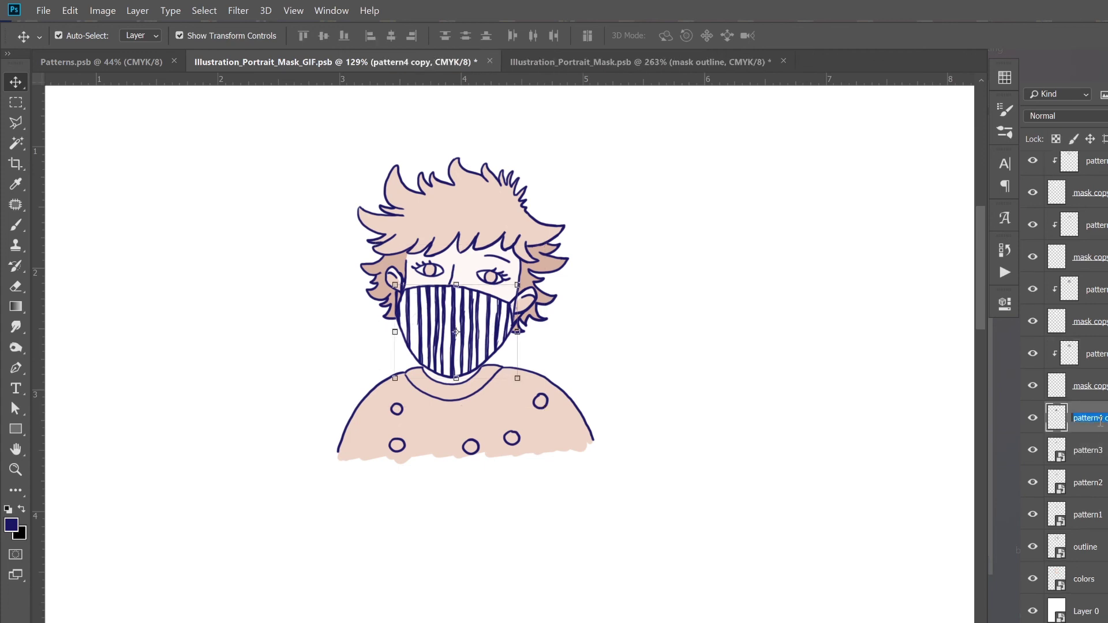
scroll(1073, 418, up, 2)
click(1090, 353)
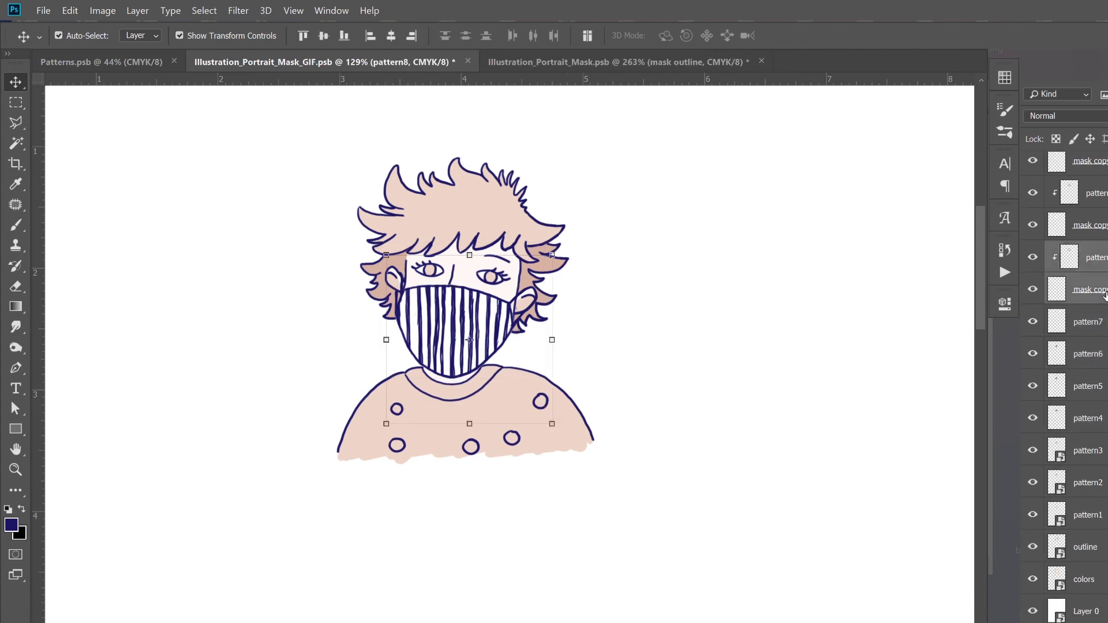
double_click(1088, 257)
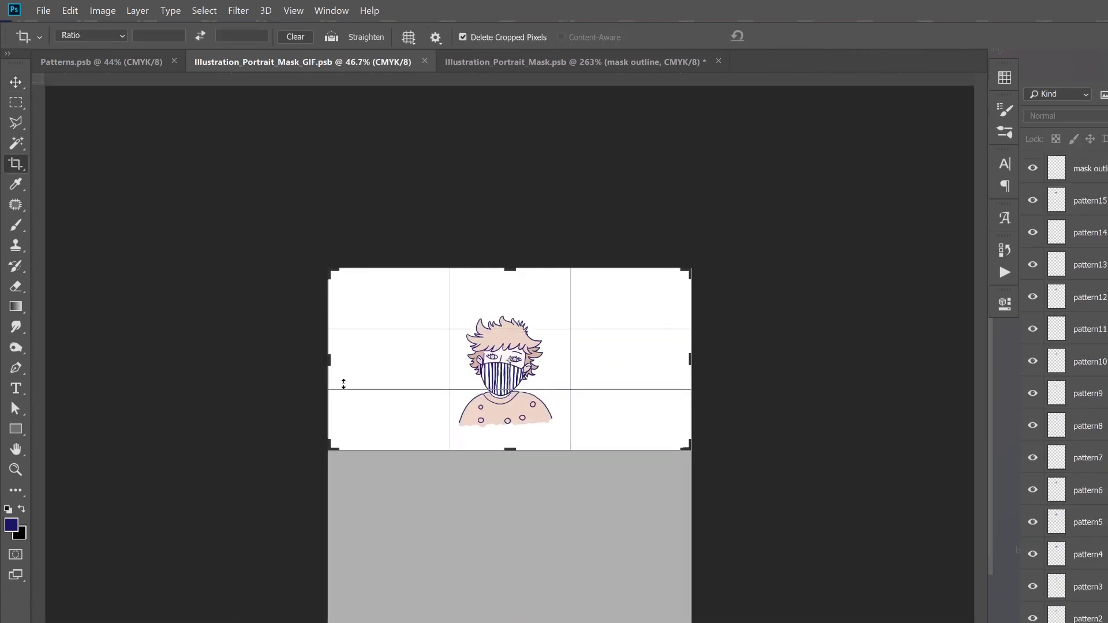
- Commit the square crop around the portrait
key(Return)
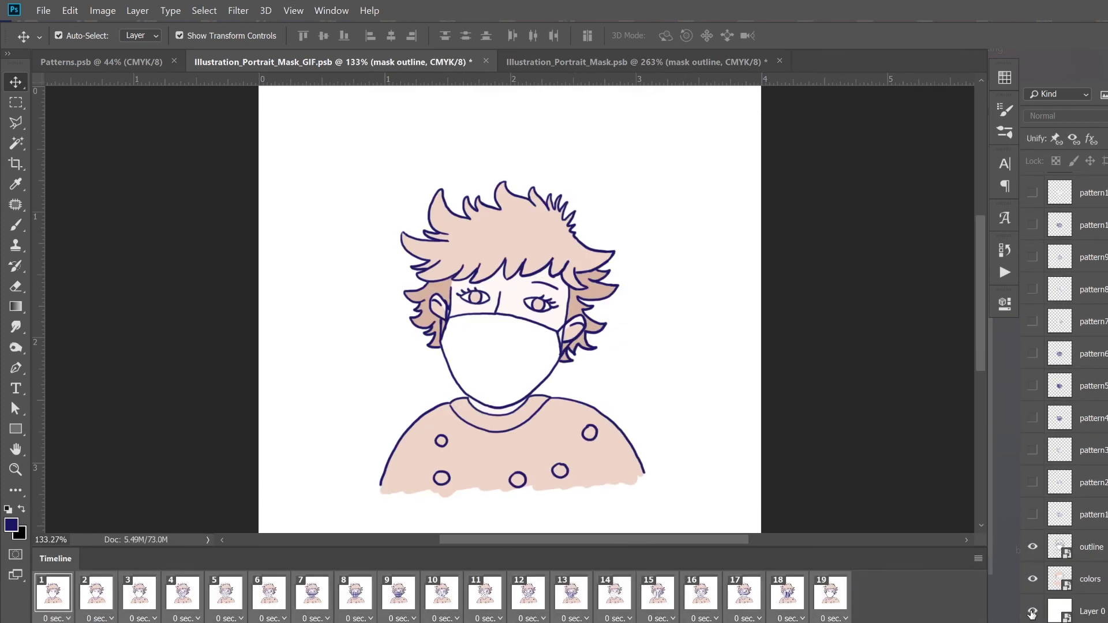
- Select the mask outline layer and frame 4, then play the animation to preview frames
click(1032, 188)
scroll(1050, 494, down, 3)
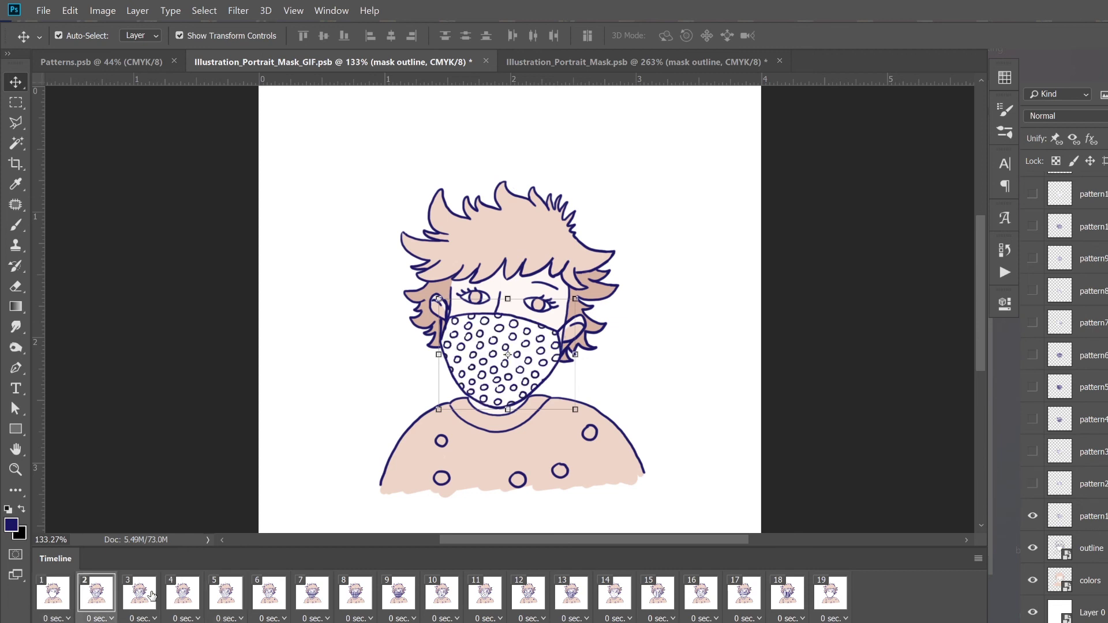
click(183, 598)
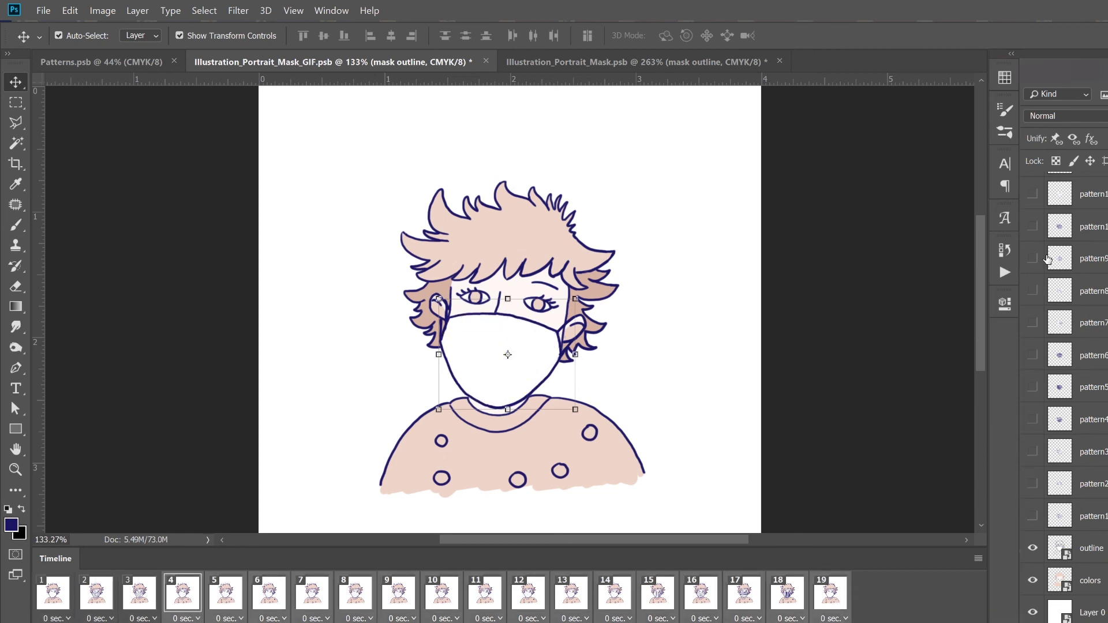
key(space)
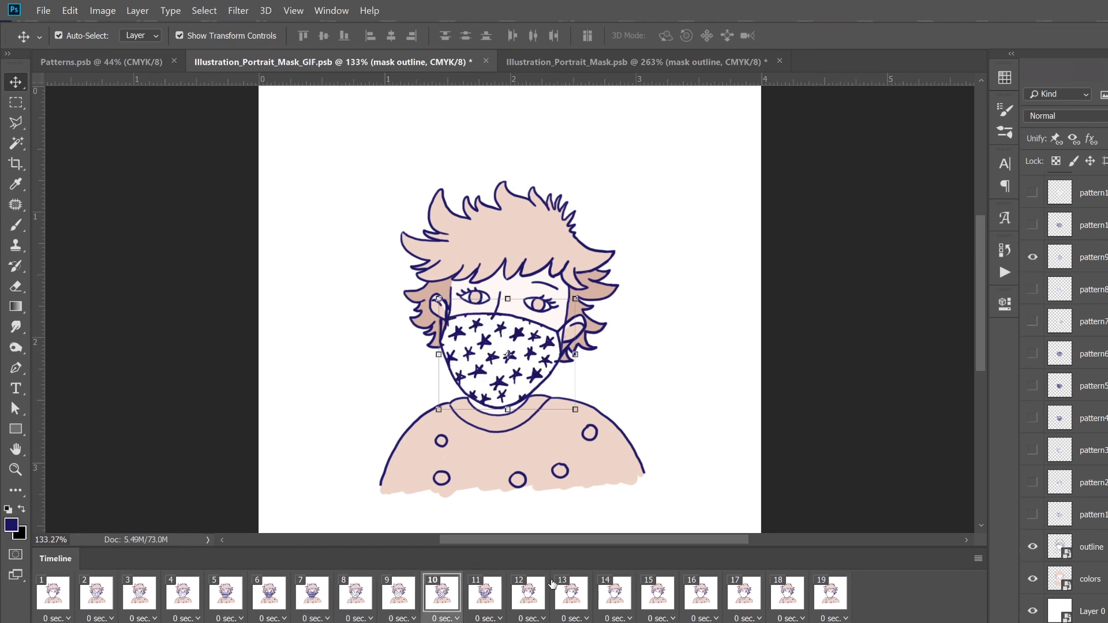
- Remove the extra frames 16–19 and play the finished 15-frame animation
scroll(1037, 243, up, 3)
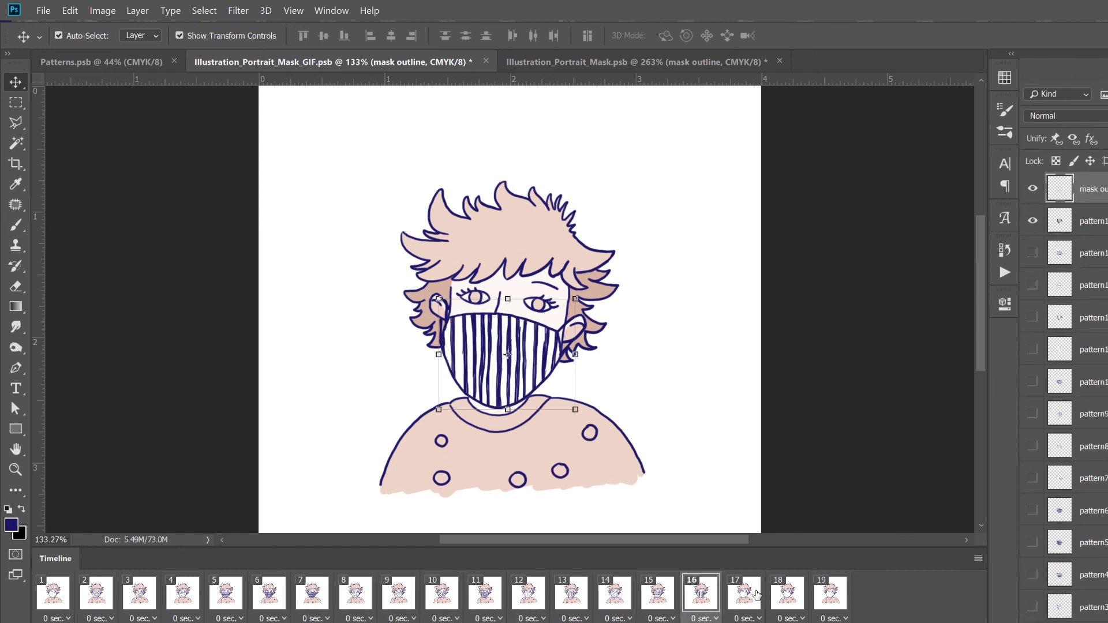
key(ctrl+z)
key(space)
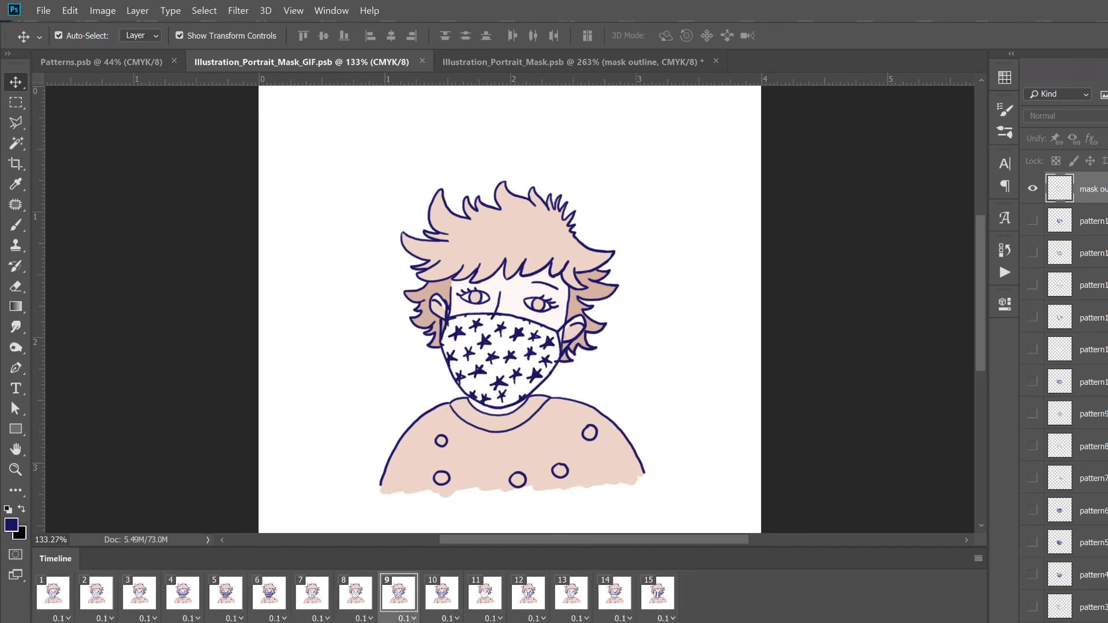